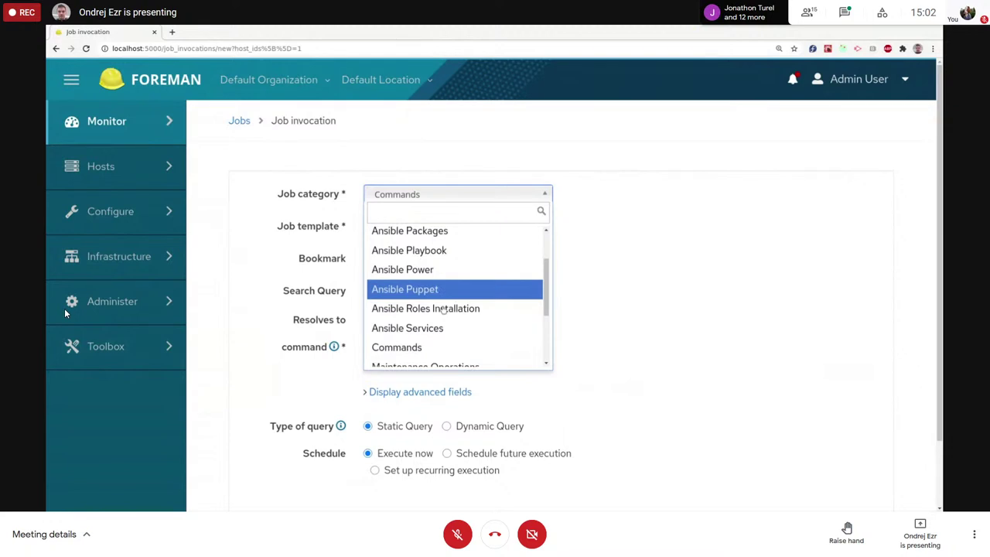
Step: Choose the Ansible Galaxy job category and set ansible_roles_list to theforeman.foreman_scap_client
{"action": "scroll", "coordinate": [433, 286], "scroll_direction": "up", "scroll_amount": 2}
{"action": "left_click", "coordinate": [424, 255]}
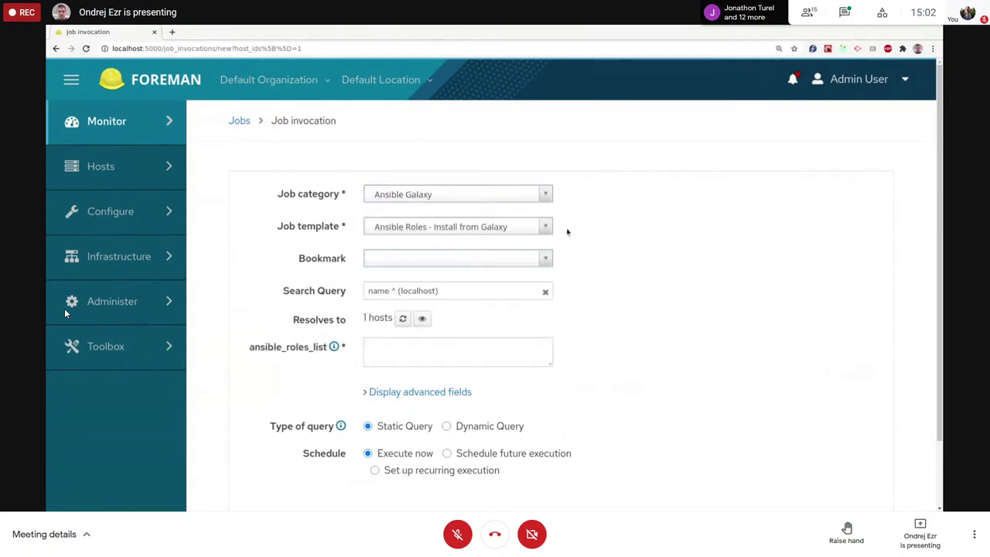
{"action": "scroll", "coordinate": [511, 205], "scroll_direction": "down", "scroll_amount": 1}
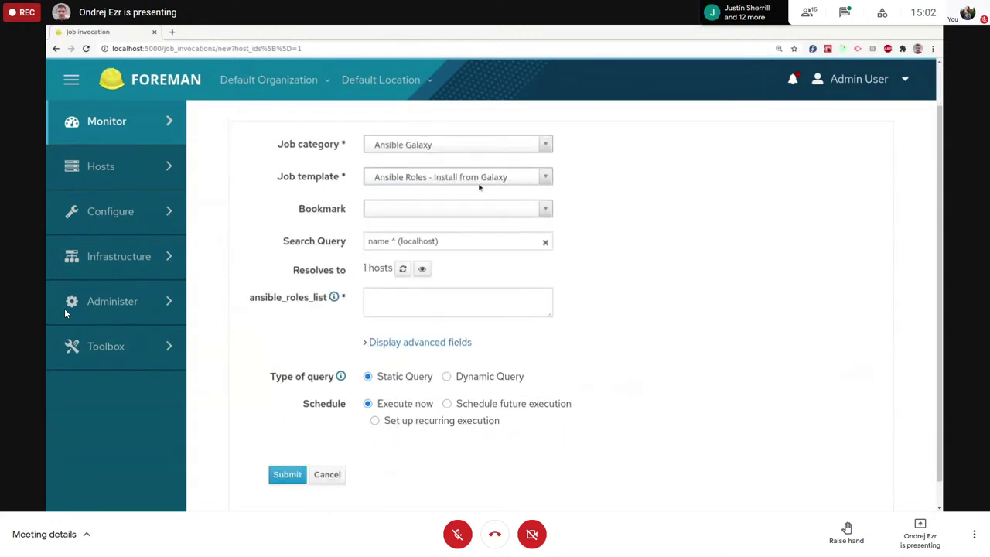
{"action": "left_click", "coordinate": [455, 300]}
{"action": "type", "text": "theforeman.foreman_scap_client"}
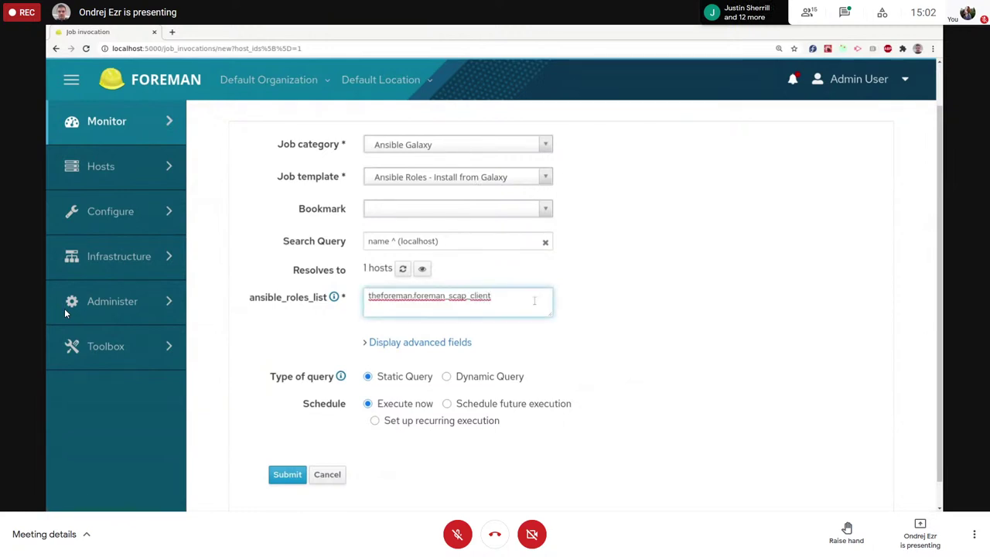
{"action": "left_click", "coordinate": [639, 286]}
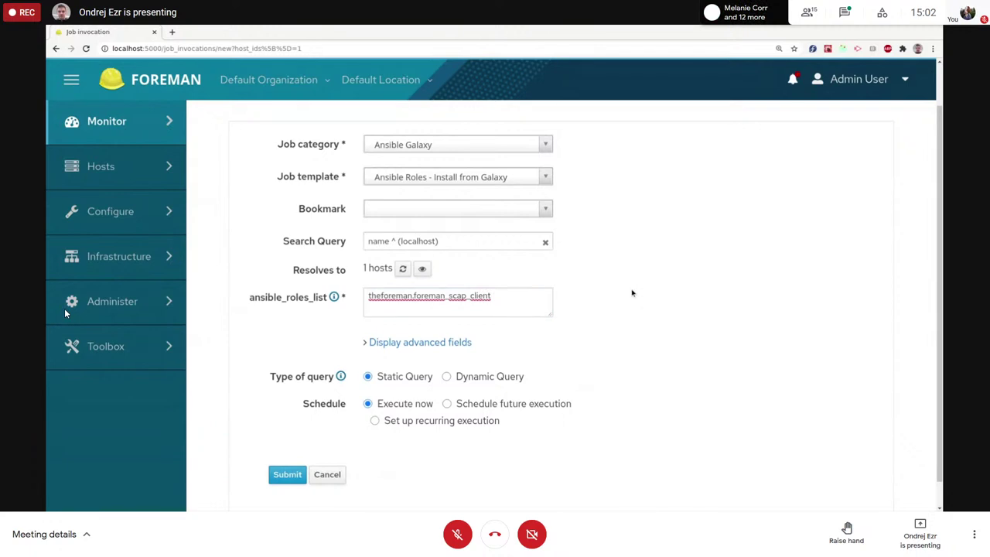
{"action": "scroll", "coordinate": [642, 305], "scroll_direction": "up", "scroll_amount": 1}
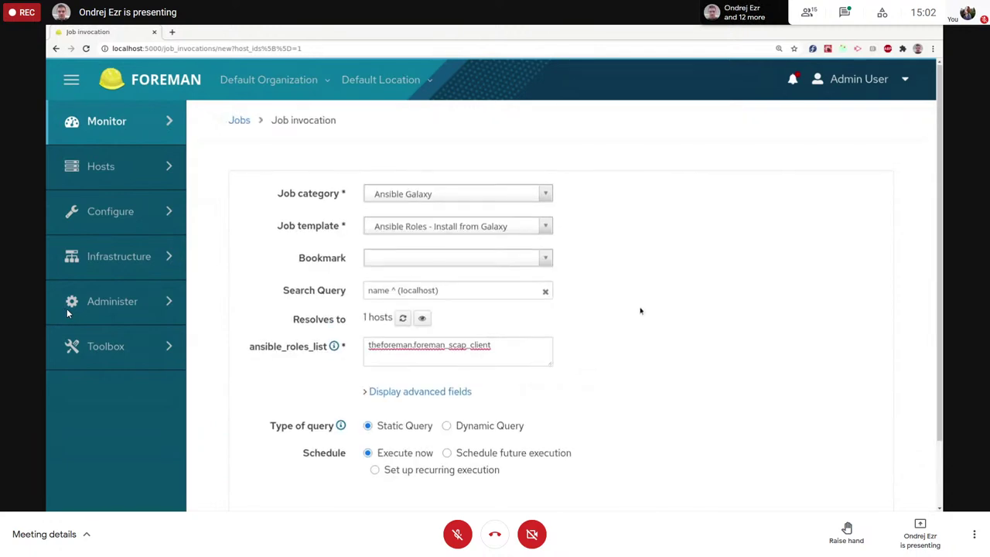
Step: Set the advanced location field to the demo/ansible folder in the user's home directory and submit the job
{"action": "scroll", "coordinate": [641, 311], "scroll_direction": "down", "scroll_amount": 1}
{"action": "scroll", "coordinate": [627, 292], "scroll_direction": "down", "scroll_amount": 1}
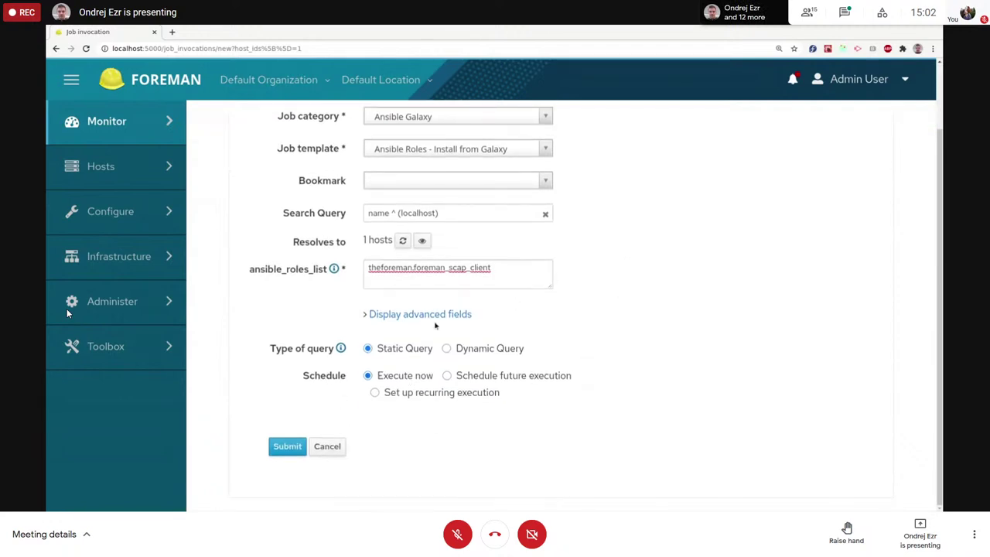
{"action": "left_click", "coordinate": [455, 318]}
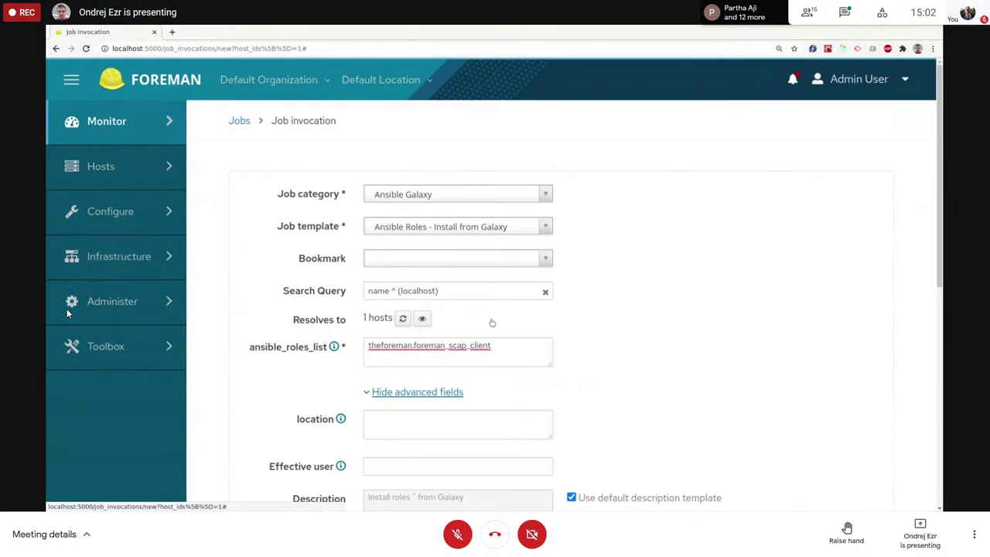
{"action": "scroll", "coordinate": [641, 314], "scroll_direction": "down", "scroll_amount": 3}
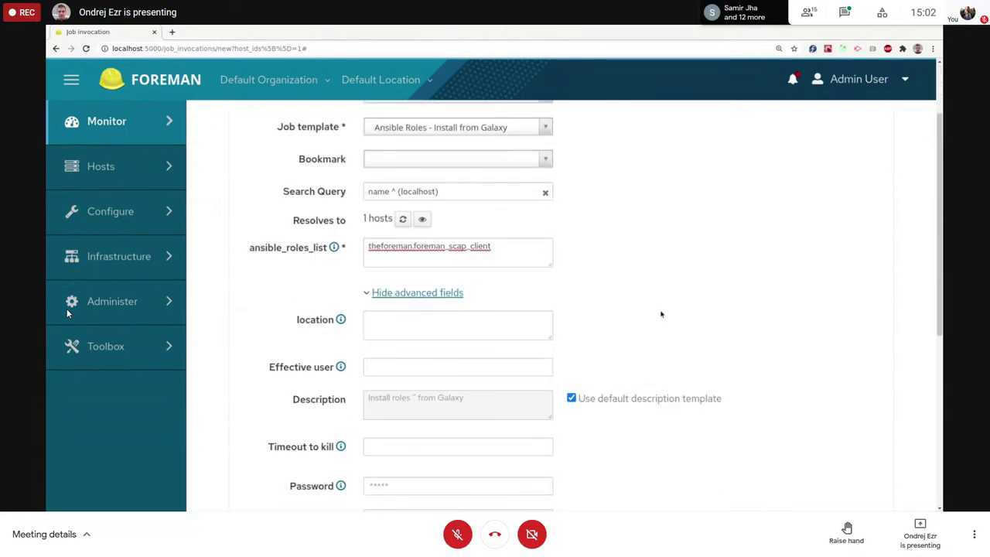
{"action": "left_click", "coordinate": [464, 327]}
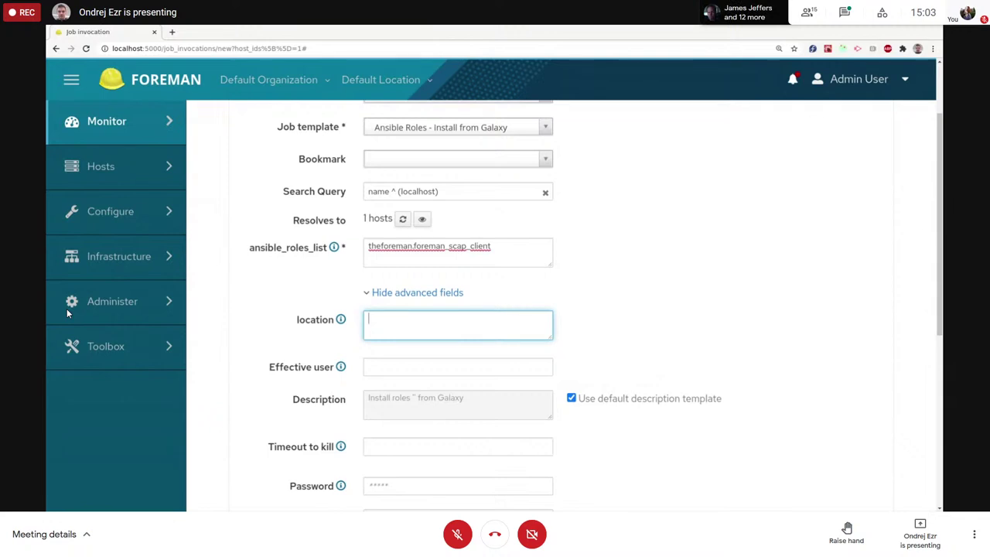
{"action": "scroll", "coordinate": [623, 291], "scroll_direction": "down", "scroll_amount": 1}
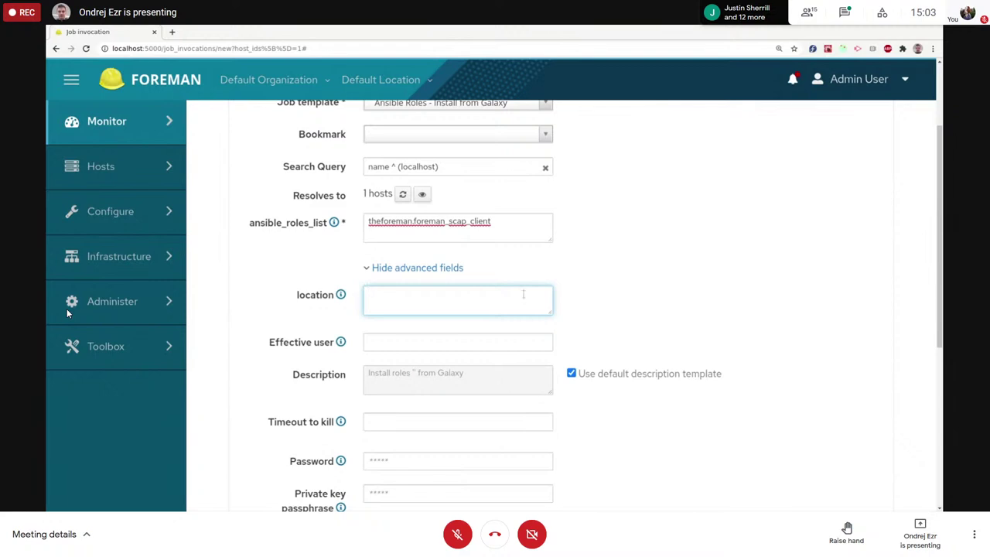
{"action": "type", "text": "/oe"}
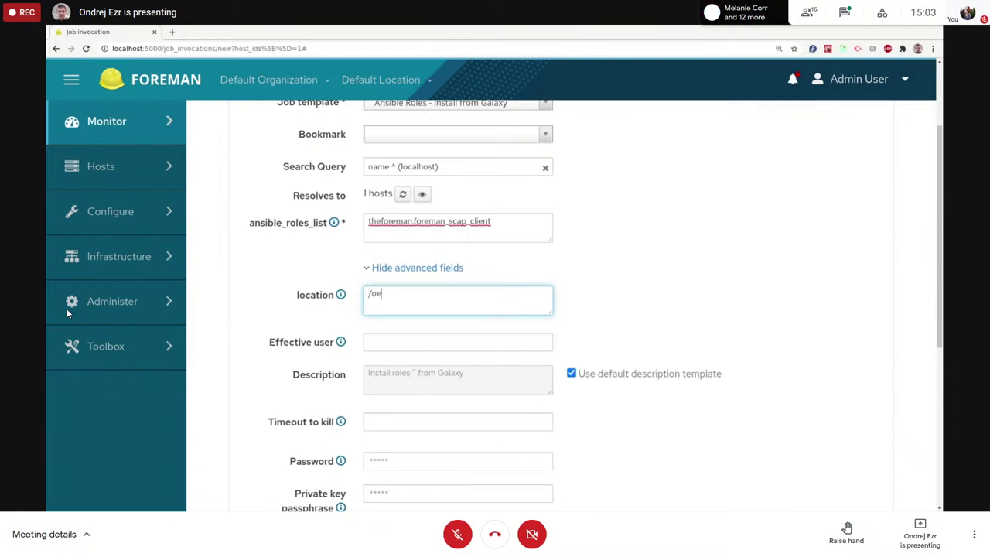
{"action": "key", "text": "BackSpace"}
{"action": "key", "text": "BackSpace"}
{"action": "type", "text": "home/oezr/d"}
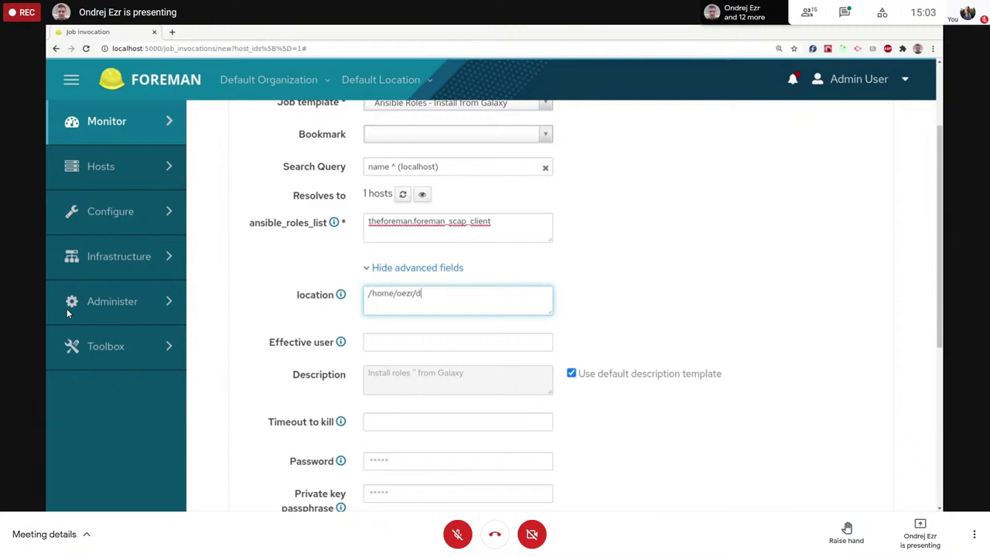
{"action": "type", "text": "emo/ansible"}
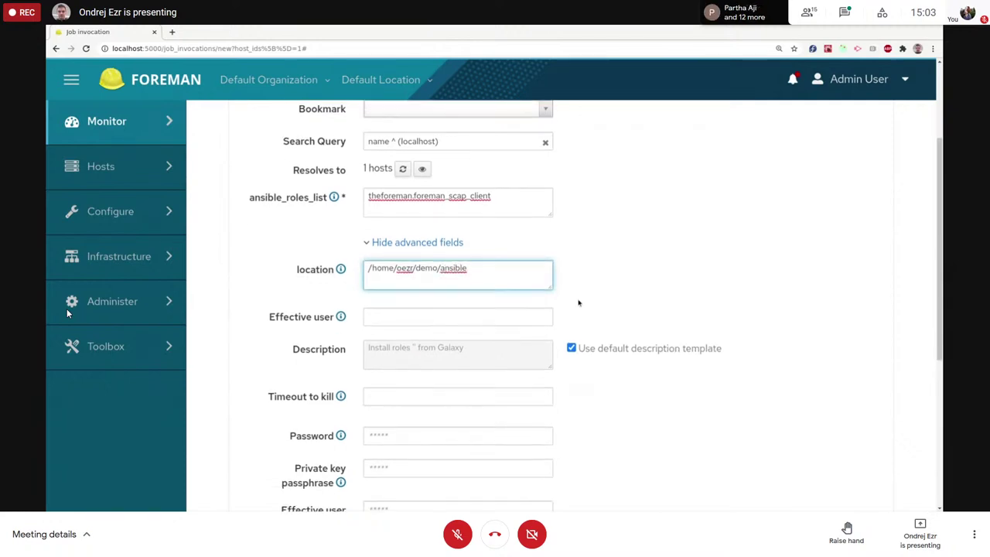
{"action": "left_click", "coordinate": [287, 448]}
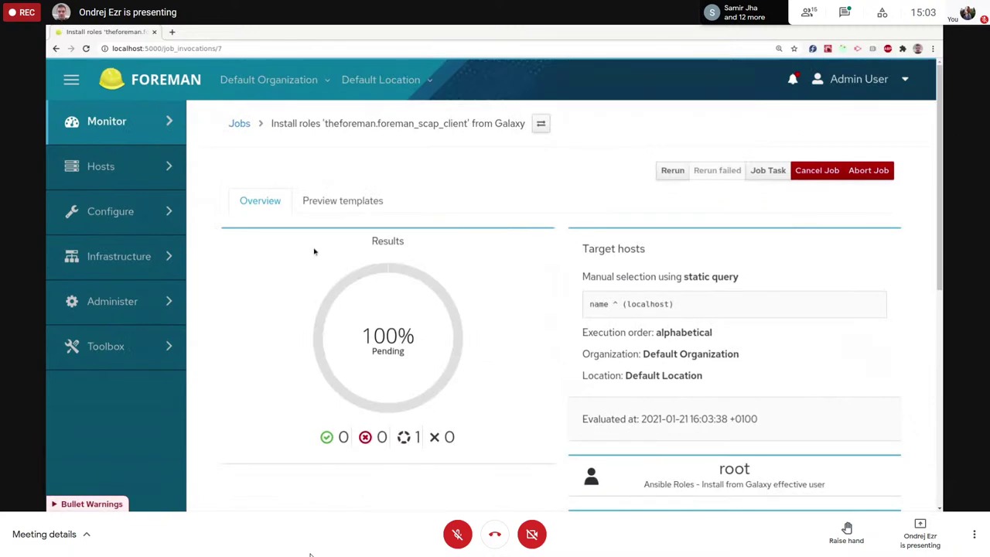
Step: Open the job output for localhost and examine the path where the role was extracted
{"action": "scroll", "coordinate": [315, 251], "scroll_direction": "down", "scroll_amount": 1}
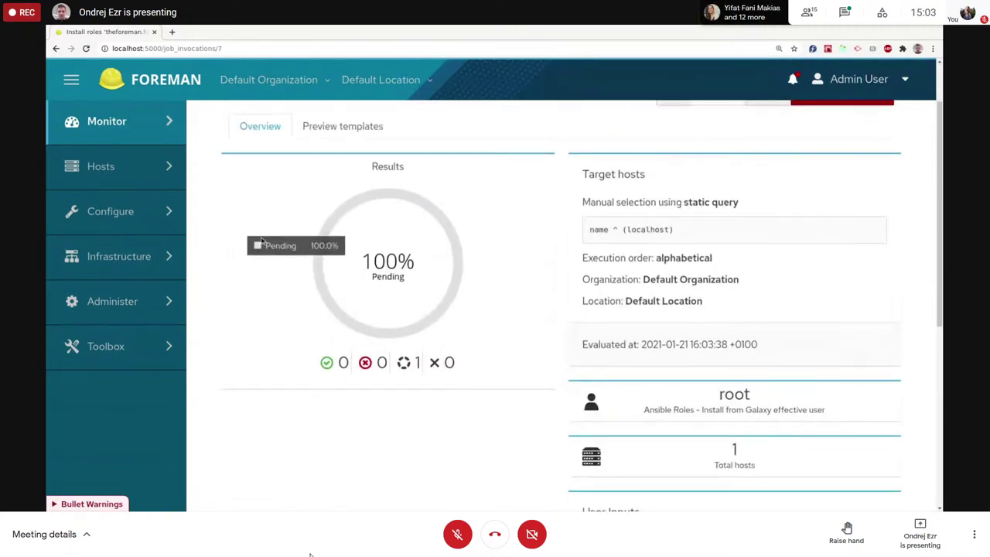
{"action": "scroll", "coordinate": [260, 240], "scroll_direction": "down", "scroll_amount": 1}
{"action": "scroll", "coordinate": [287, 283], "scroll_direction": "down", "scroll_amount": 3}
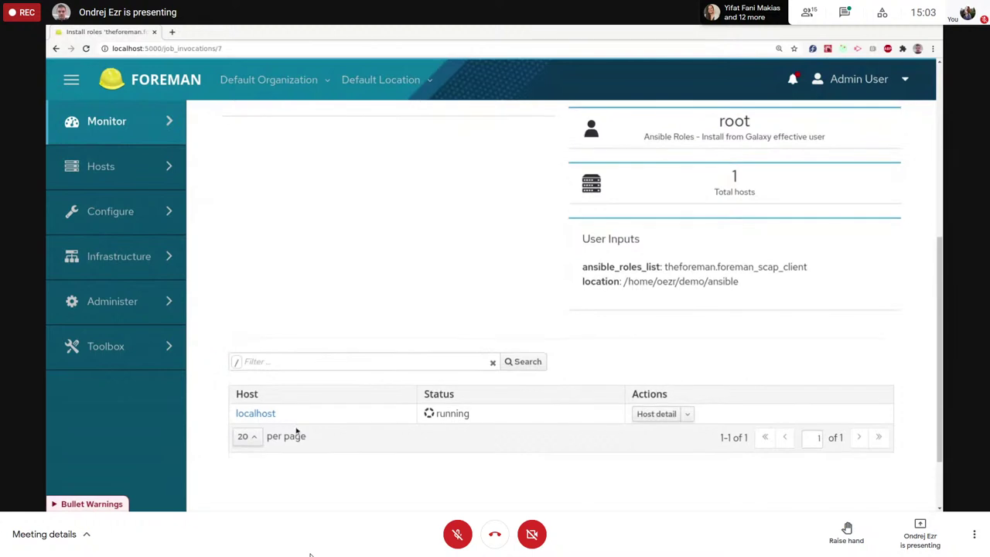
{"action": "left_click", "coordinate": [273, 414]}
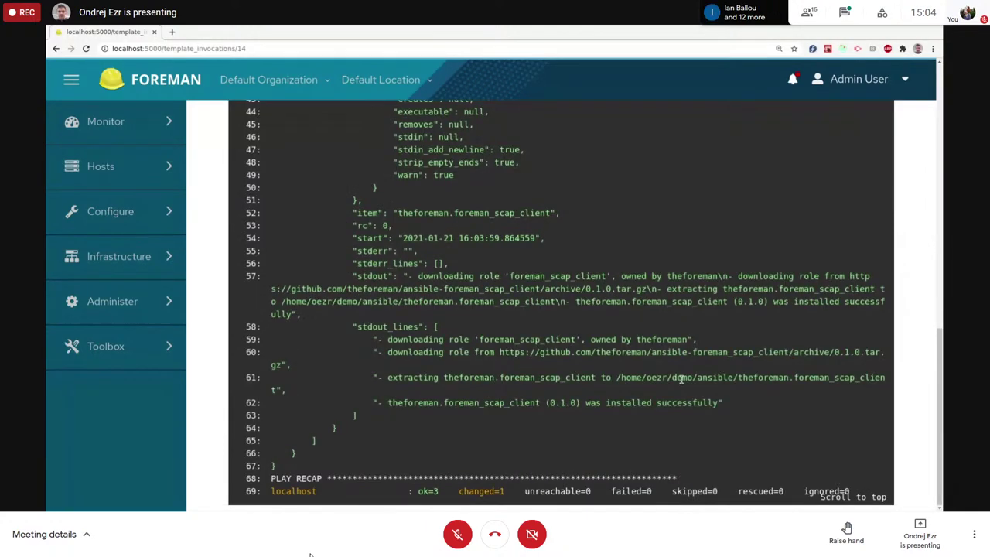
{"action": "left_click_drag", "start_coordinate": [616, 376], "coordinate": [761, 377]}
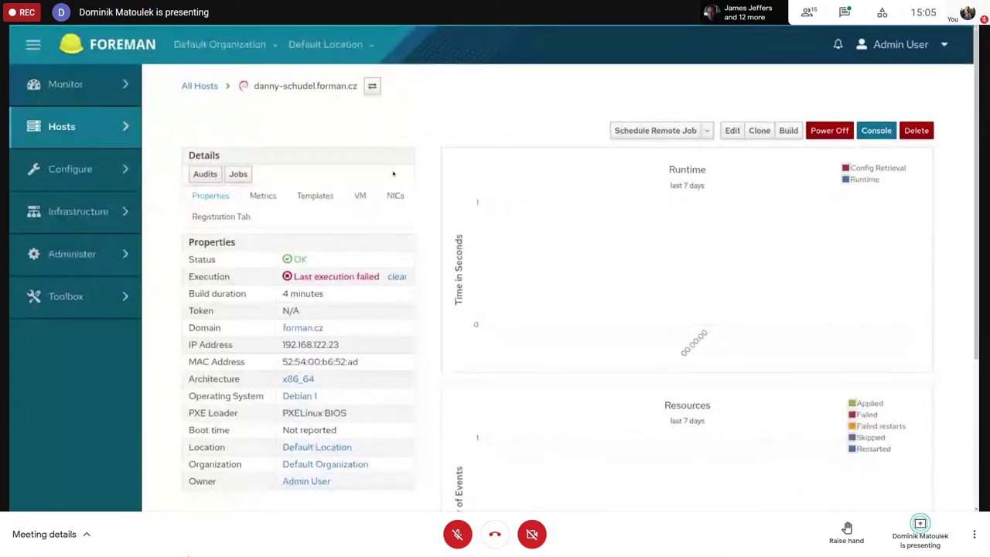
Step: Examine the host's Execution status, reload the host page and open the job behind the last failed execution
{"action": "double_click", "coordinate": [209, 276]}
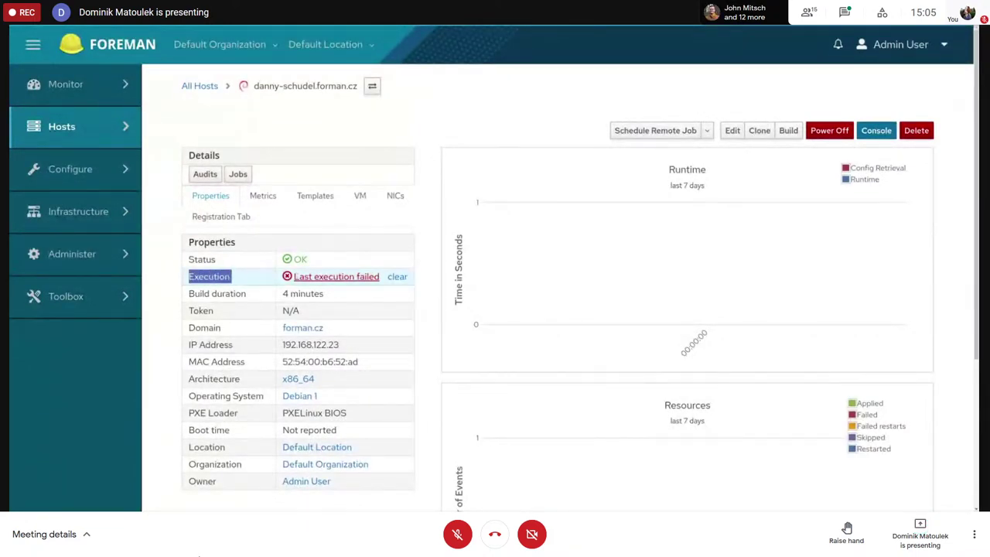
{"action": "left_click_drag", "start_coordinate": [333, 276], "coordinate": [390, 279]}
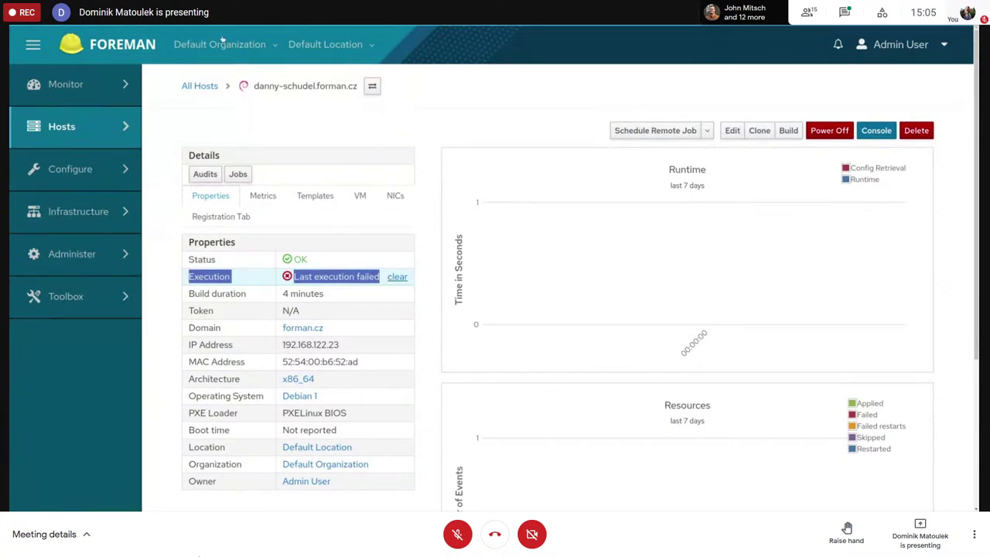
{"action": "key", "text": "F5"}
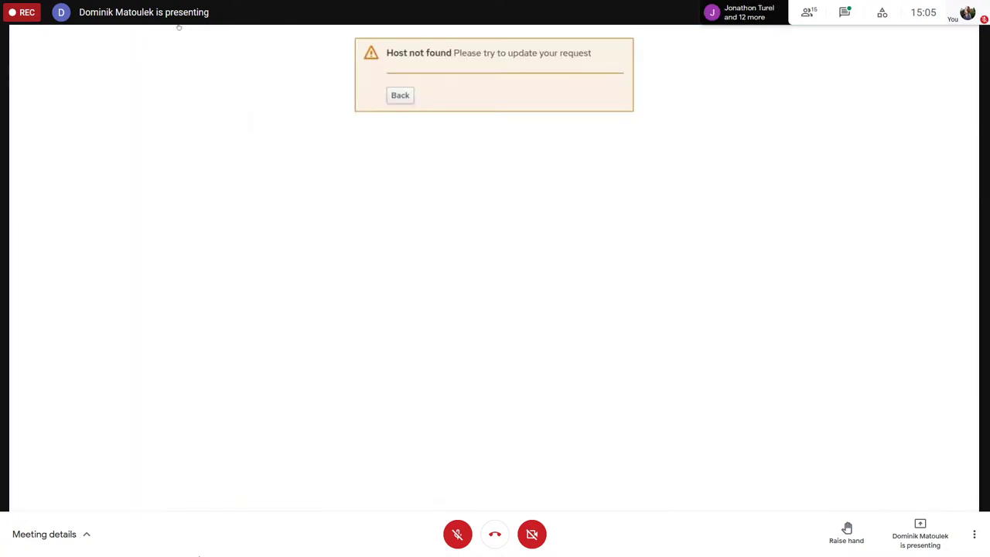
{"action": "key", "text": "F5"}
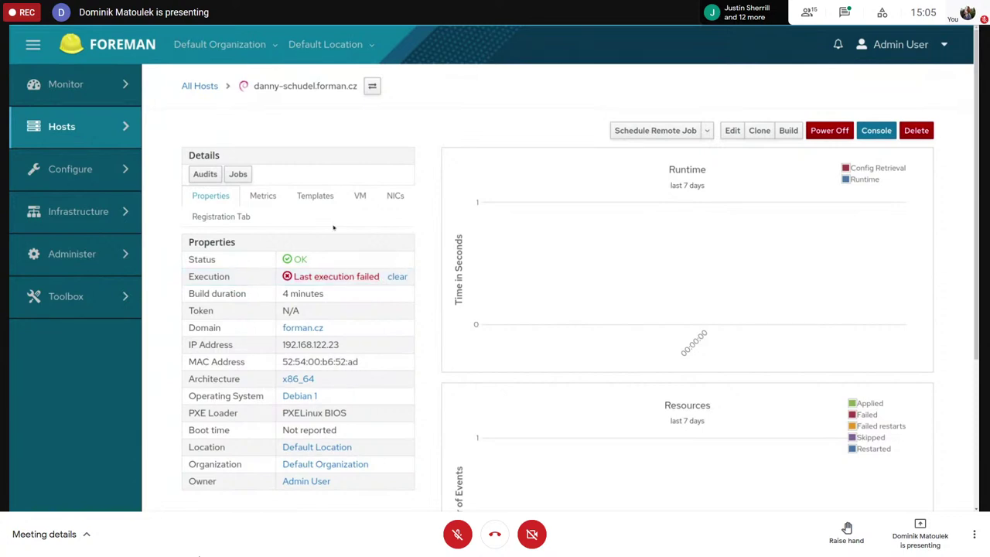
{"action": "left_click", "coordinate": [422, 196]}
{"action": "left_click", "coordinate": [354, 279]}
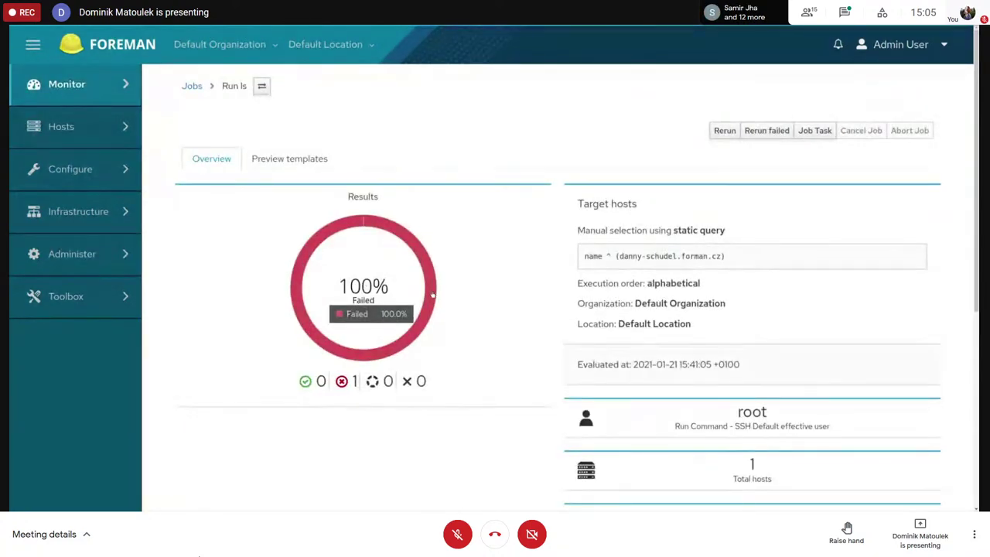
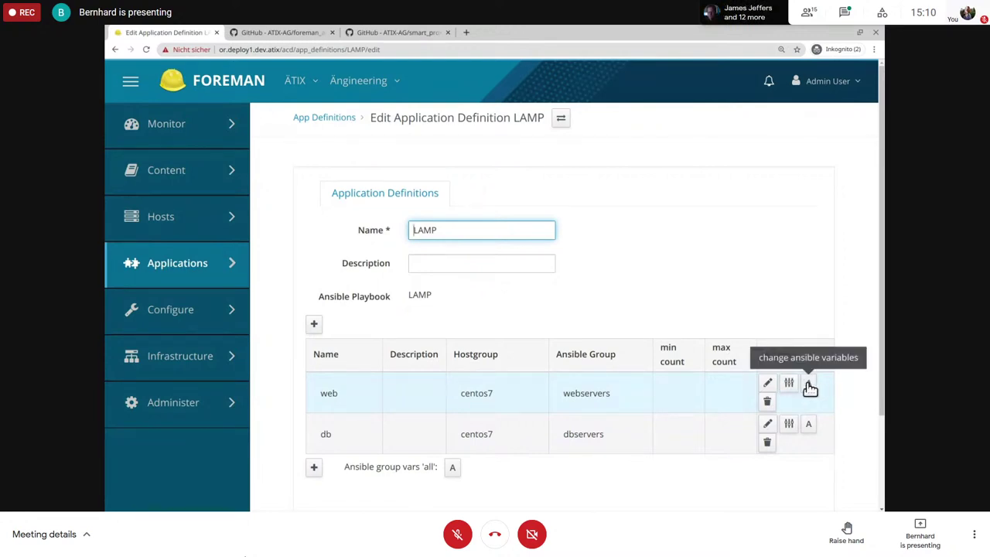
Step: Review the Ansible variables of the web service in the LAMP application definition and close them without saving
{"action": "left_click", "coordinate": [808, 386]}
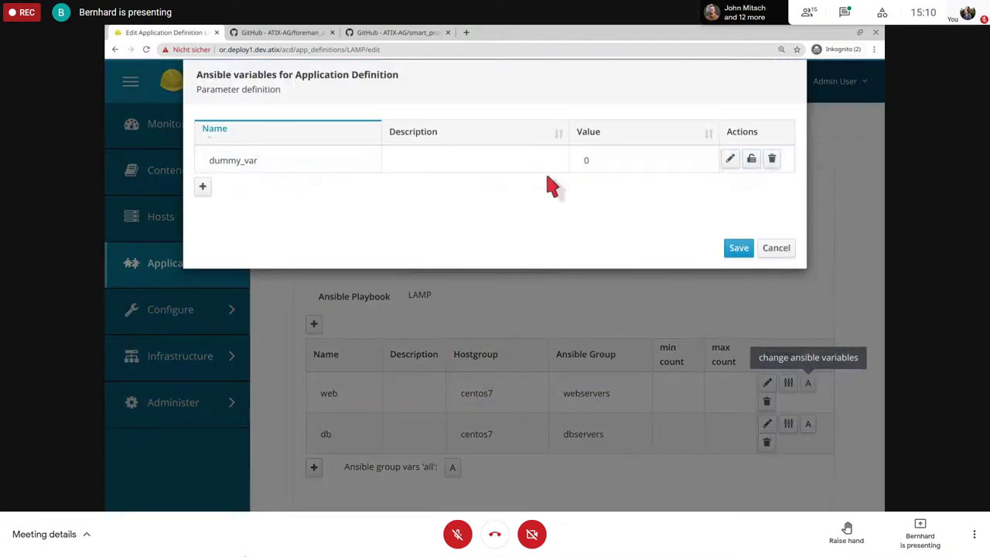
{"action": "left_click", "coordinate": [753, 159]}
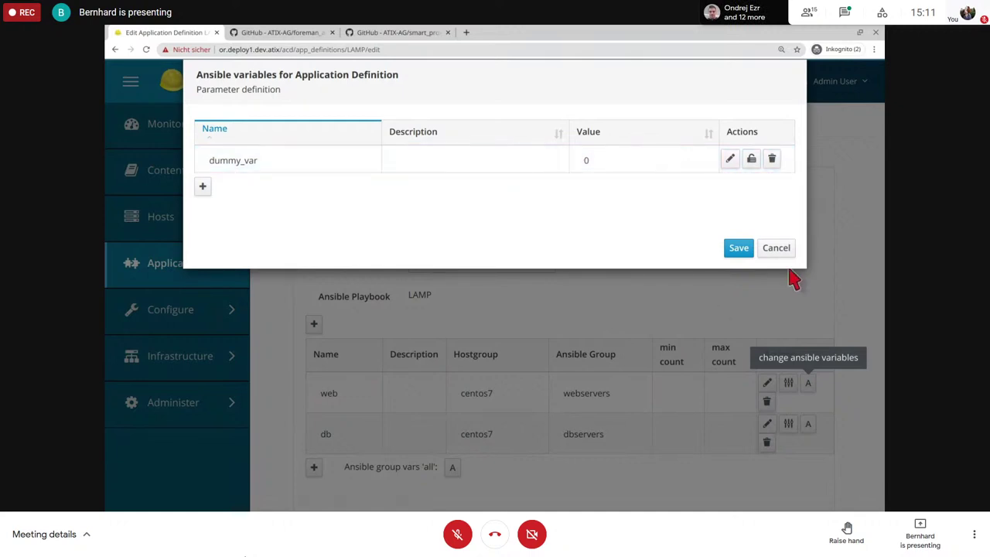
{"action": "left_click", "coordinate": [776, 248]}
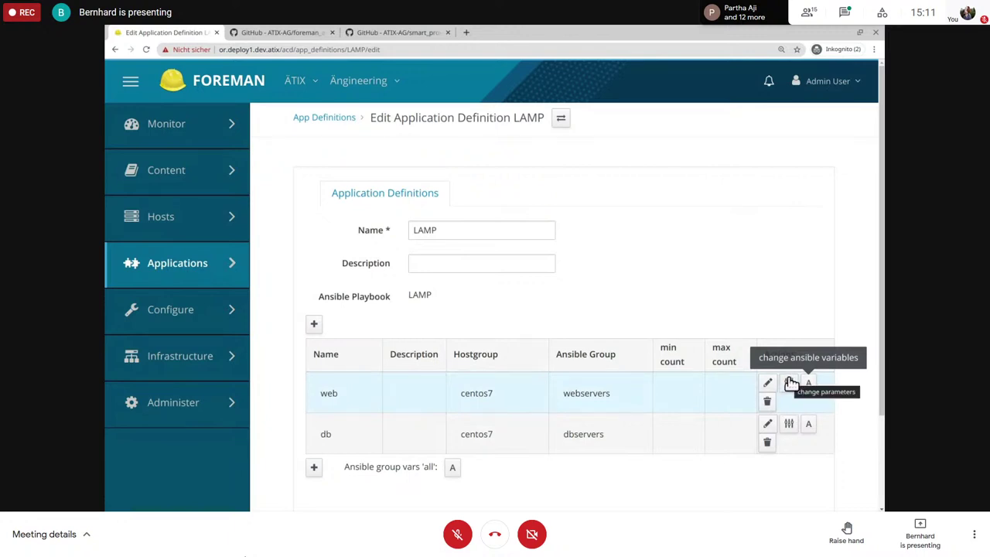
Step: Add a Lifecycle environment parameter named le with default value Library to the web service and save the parameter definition
{"action": "left_click", "coordinate": [790, 384]}
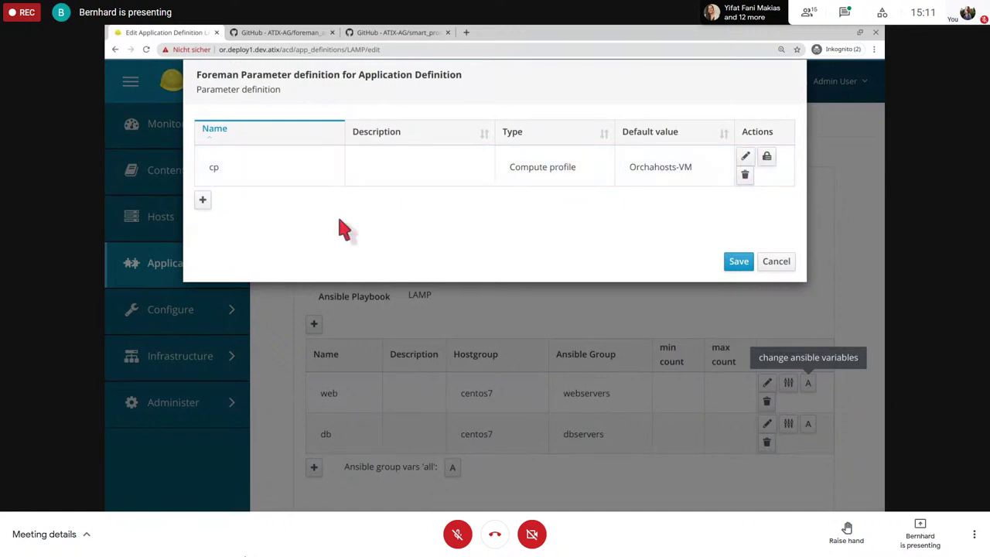
{"action": "left_click", "coordinate": [203, 200]}
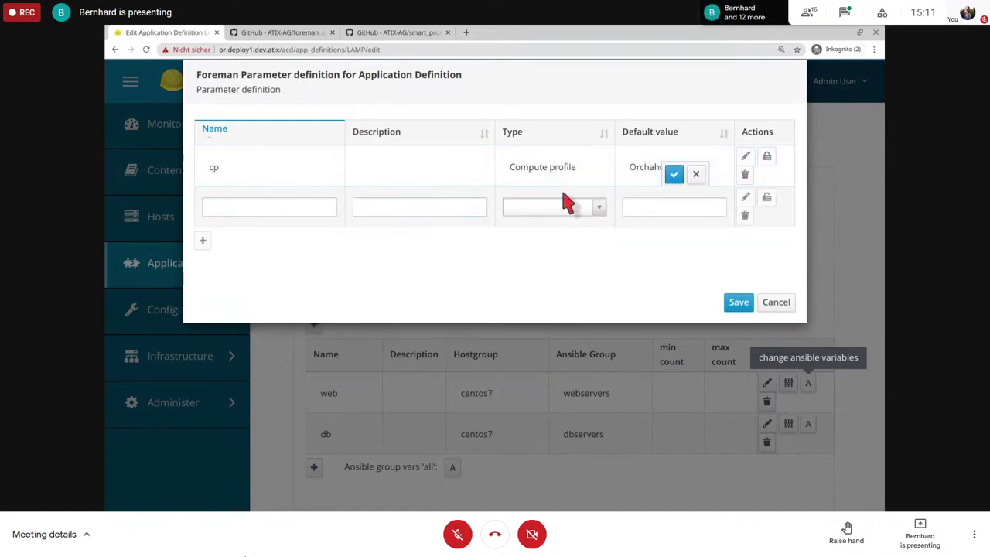
{"action": "left_click", "coordinate": [601, 210]}
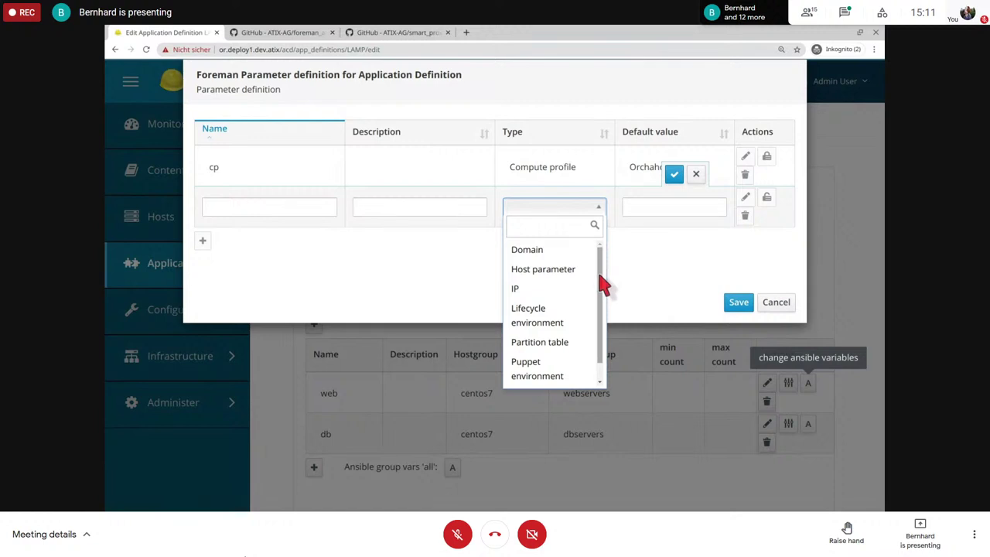
{"action": "left_click_drag", "start_coordinate": [602, 283], "coordinate": [597, 327]}
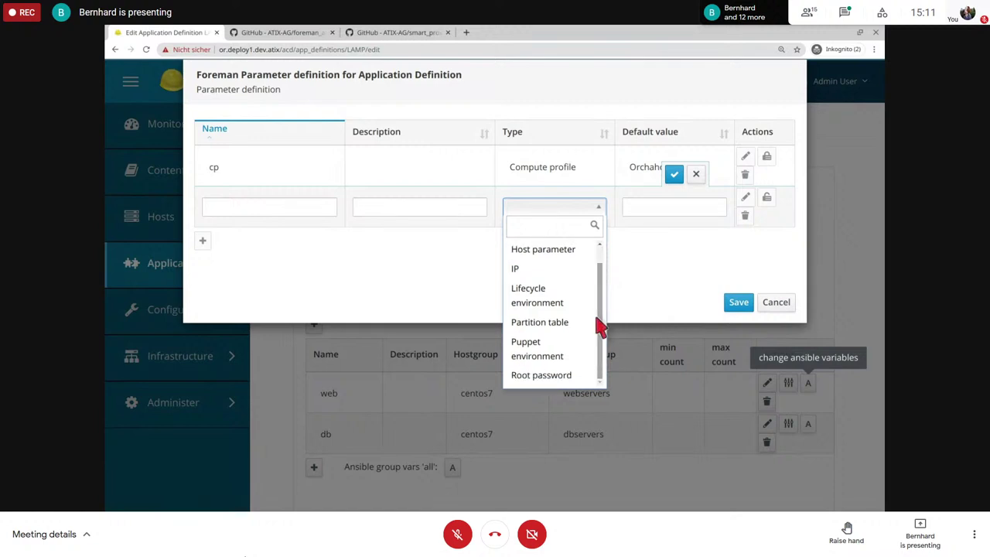
{"action": "left_click", "coordinate": [534, 301]}
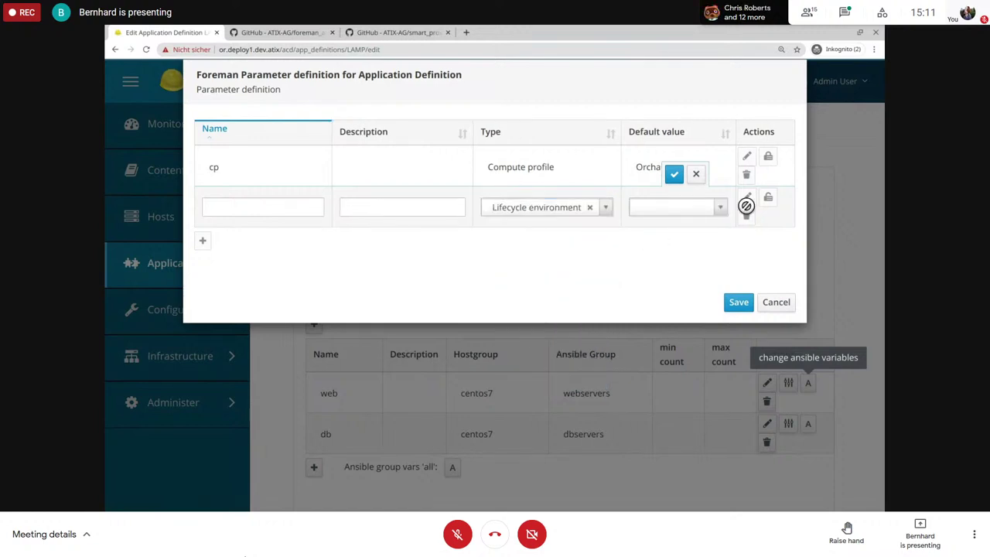
{"action": "left_click", "coordinate": [716, 209]}
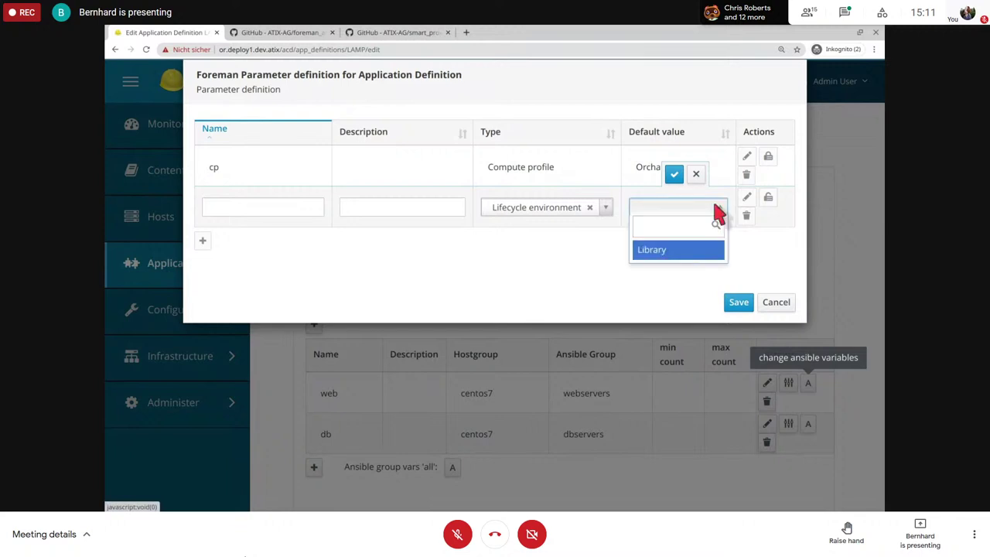
{"action": "left_click", "coordinate": [655, 248]}
{"action": "left_click", "coordinate": [268, 209]}
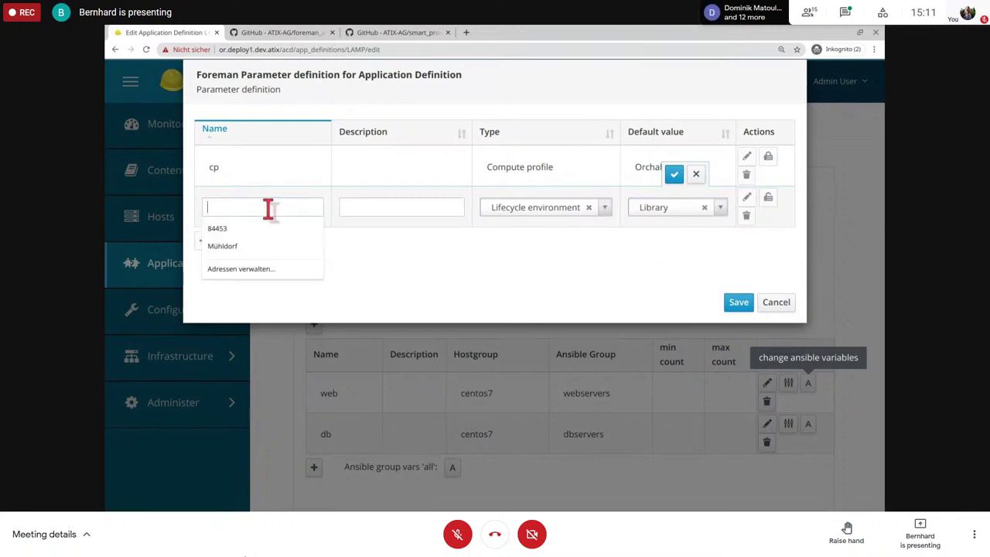
{"action": "type", "text": "le"}
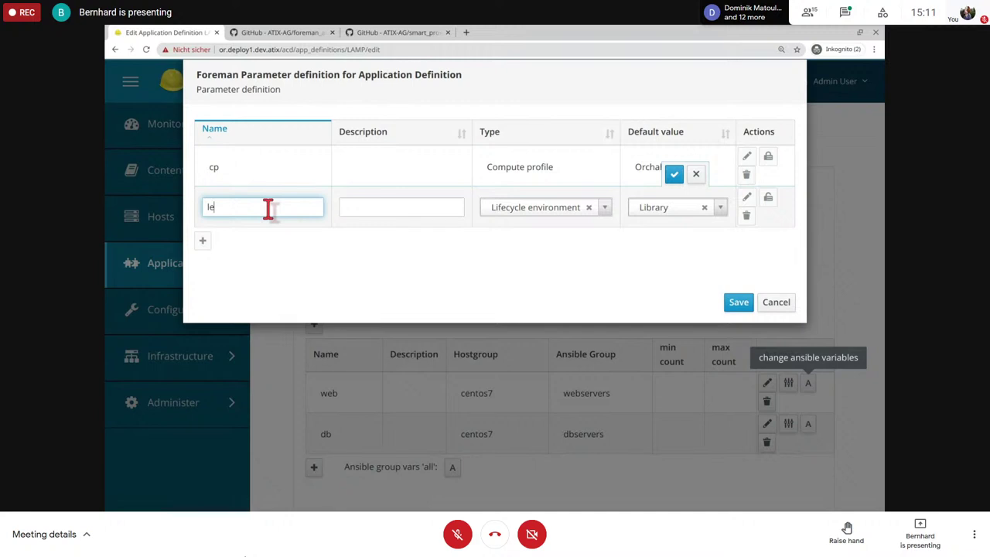
{"action": "left_click", "coordinate": [674, 175]}
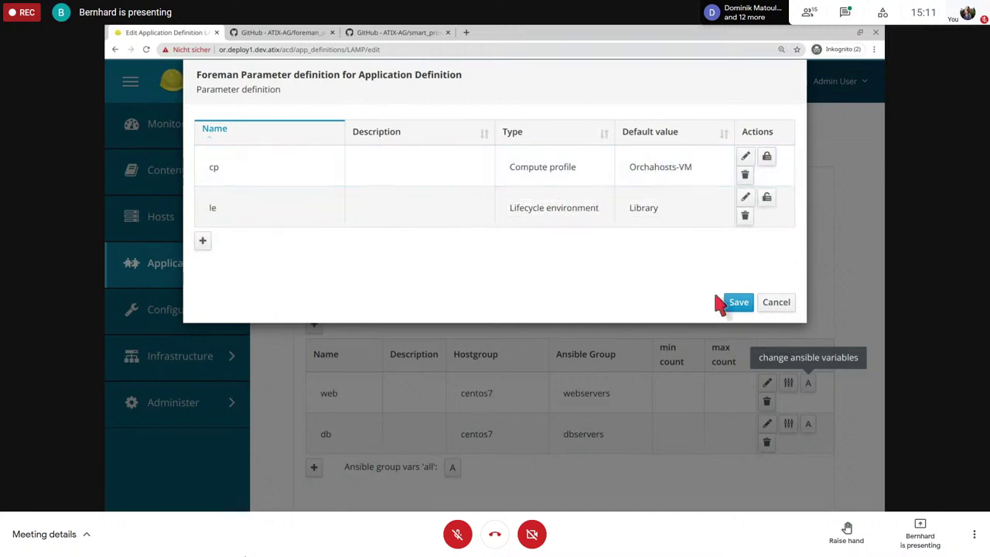
{"action": "left_click", "coordinate": [738, 306]}
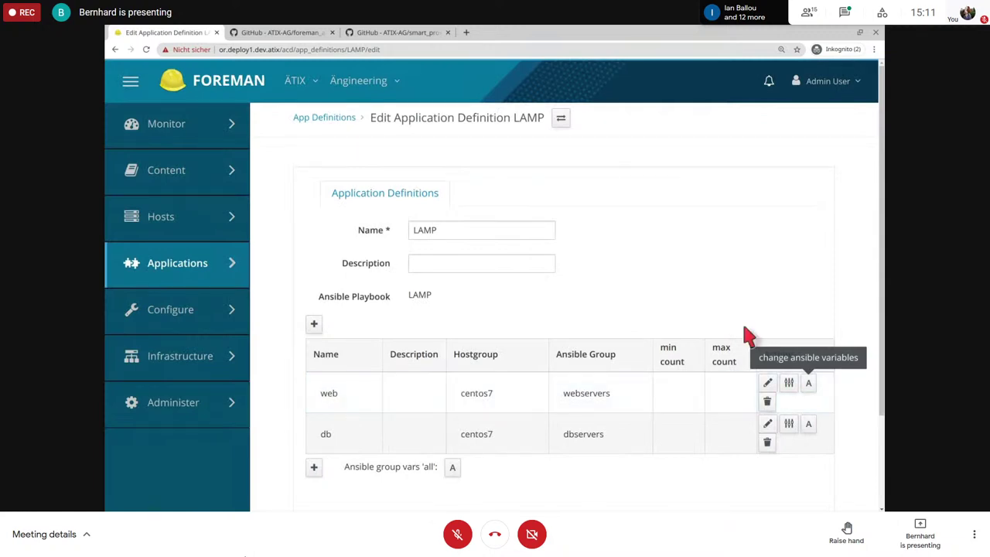
Step: Submit the edited LAMP application definition
{"action": "scroll", "coordinate": [881, 310], "scroll_direction": "down", "scroll_amount": 1}
{"action": "scroll", "coordinate": [601, 304], "scroll_direction": "down", "scroll_amount": 1}
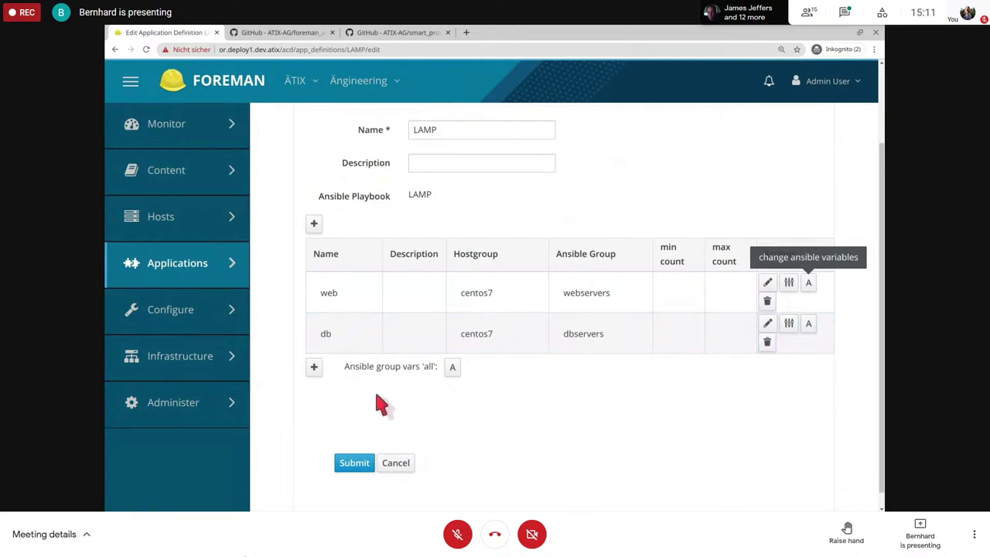
{"action": "left_click", "coordinate": [354, 463]}
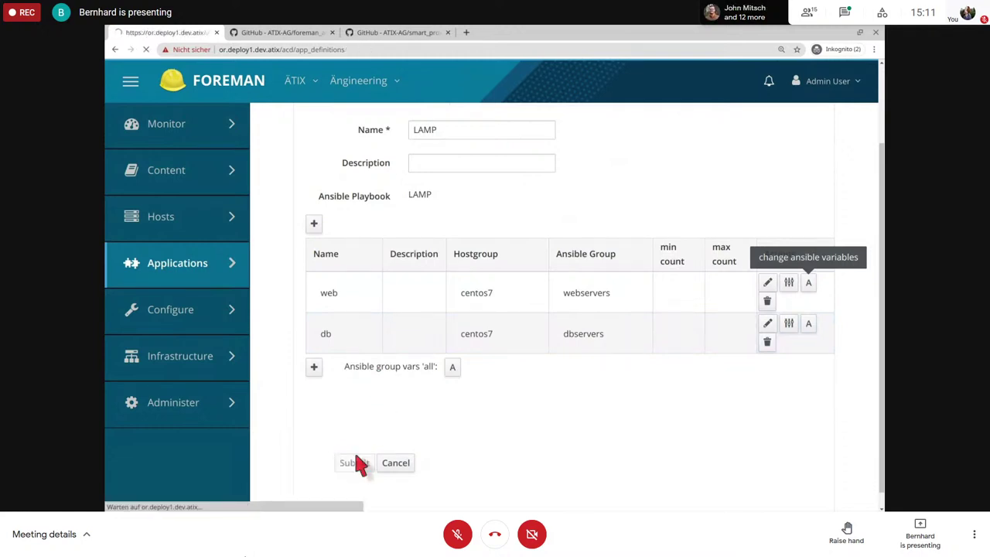
Step: Go to the application instances and review the additional actions offered for MyLamp
{"action": "mouse_move", "coordinate": [229, 270]}
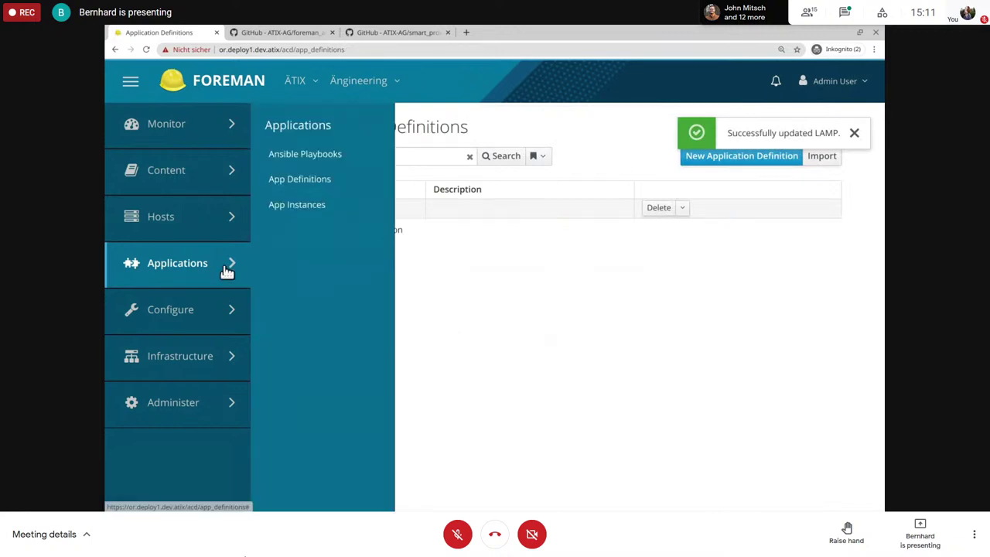
{"action": "left_click", "coordinate": [297, 203]}
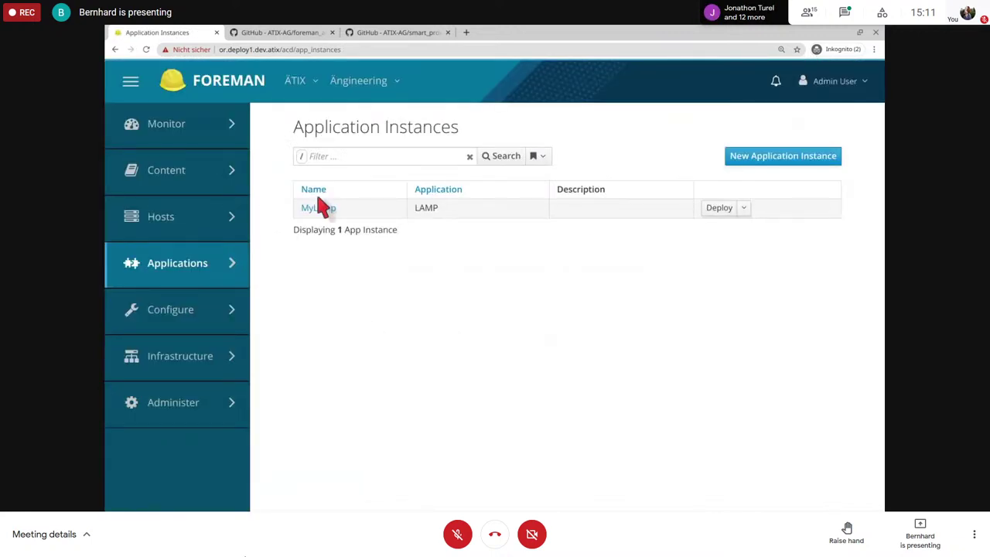
{"action": "left_click", "coordinate": [742, 209]}
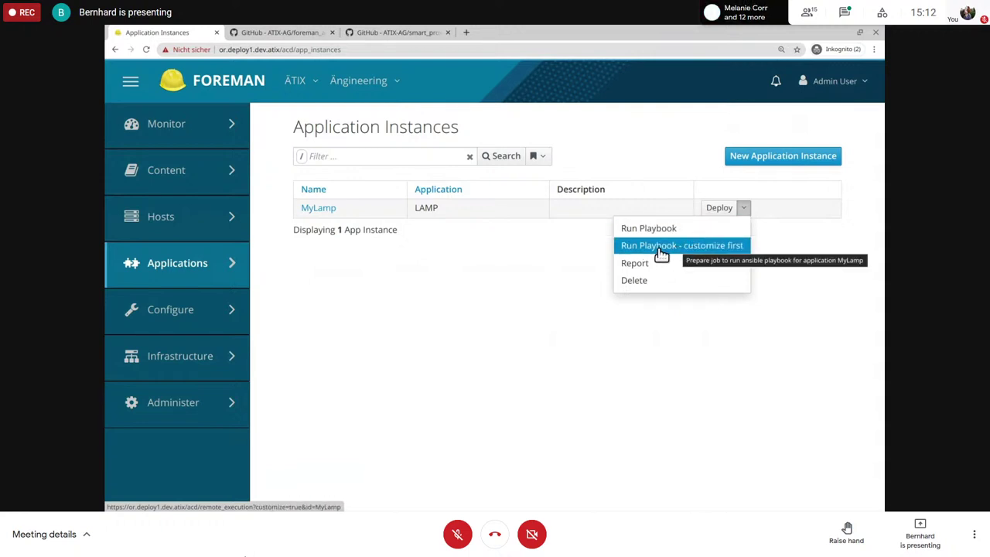
{"action": "left_click", "coordinate": [377, 259]}
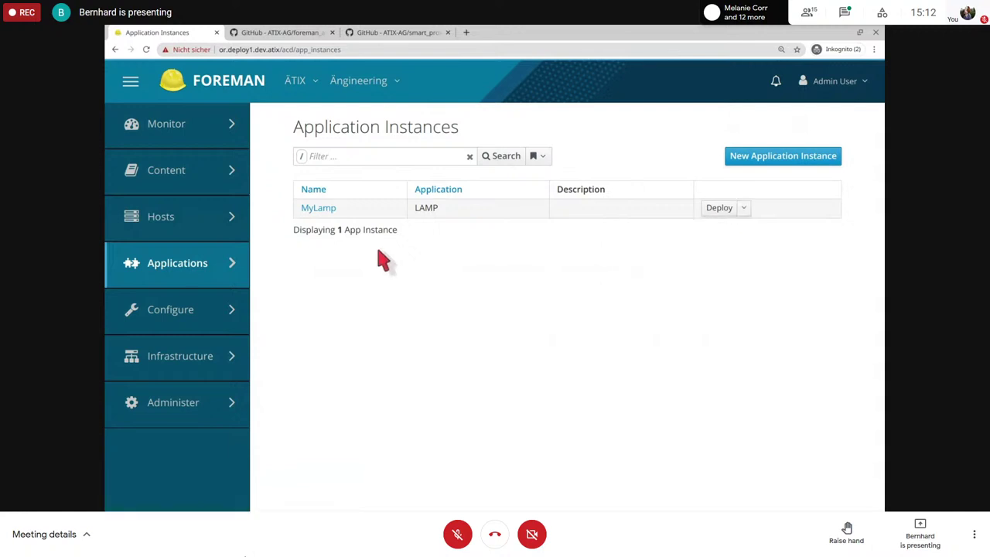
Step: Open the MyLamp instance and review the Foreman parameters of host w1, closing them without saving
{"action": "left_click", "coordinate": [318, 209]}
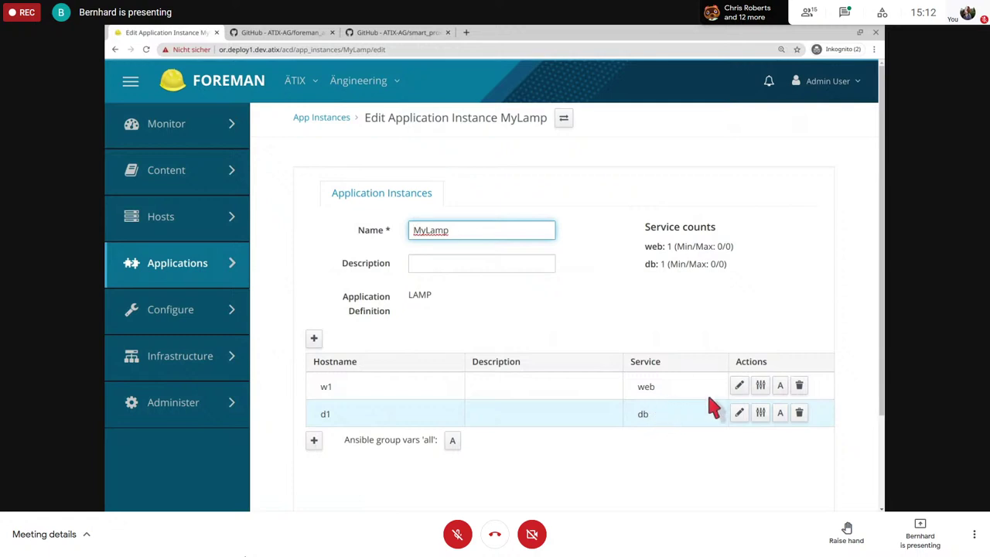
{"action": "left_click", "coordinate": [761, 387]}
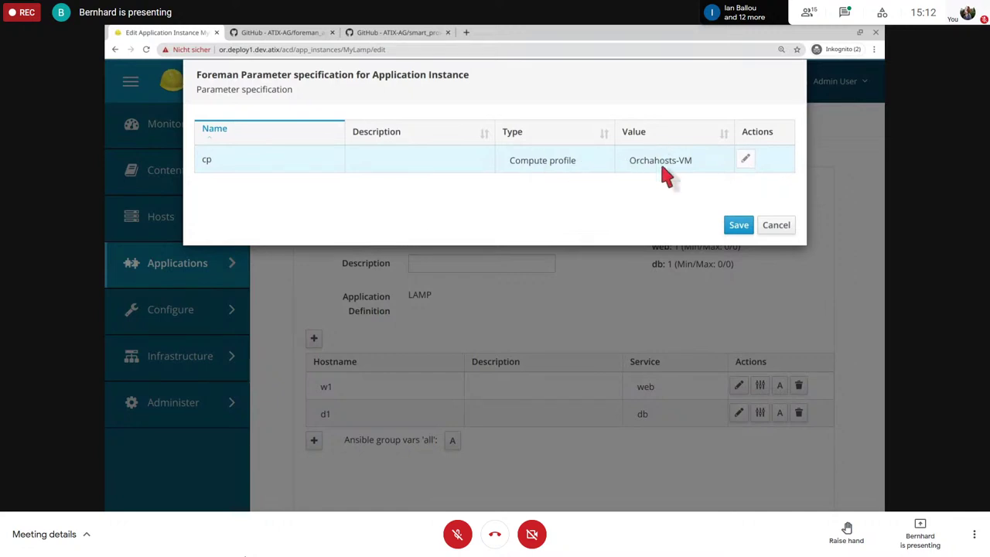
{"action": "left_click", "coordinate": [777, 225]}
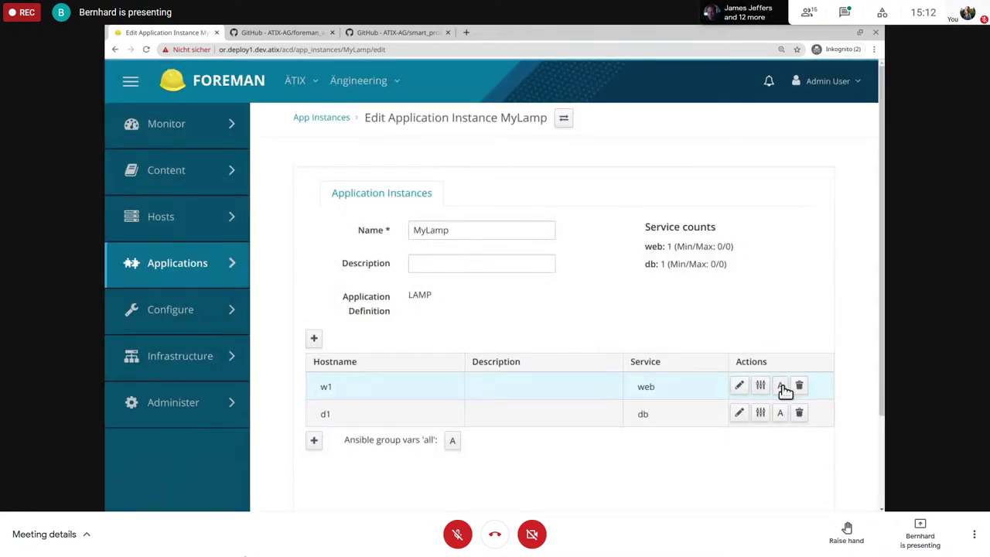
Step: Set the Ansible variable dummy_var of host w1 to 5, save it and submit the MyLamp instance
{"action": "left_click", "coordinate": [783, 389]}
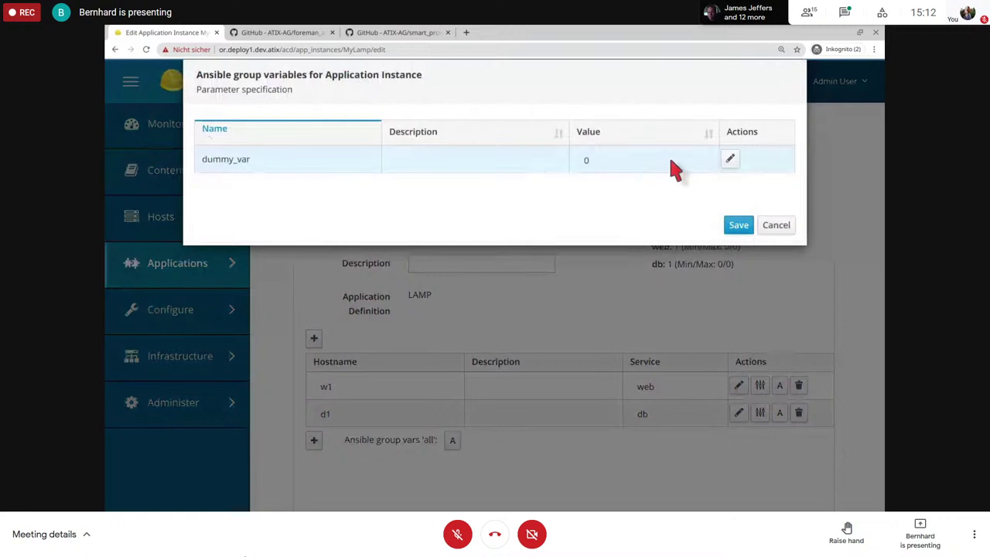
{"action": "left_click", "coordinate": [731, 159]}
{"action": "left_click", "coordinate": [618, 160]}
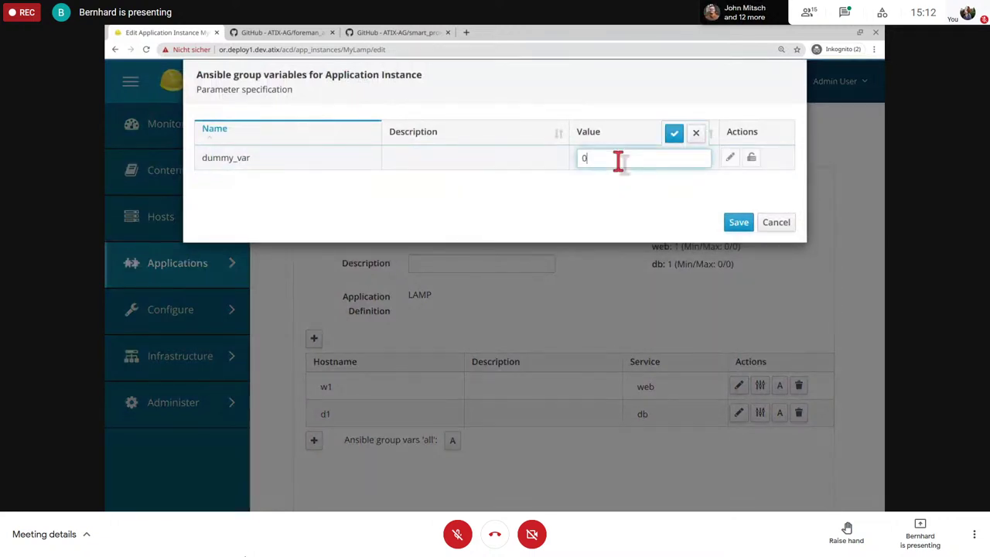
{"action": "key", "text": "BackSpace"}
{"action": "type", "text": "5"}
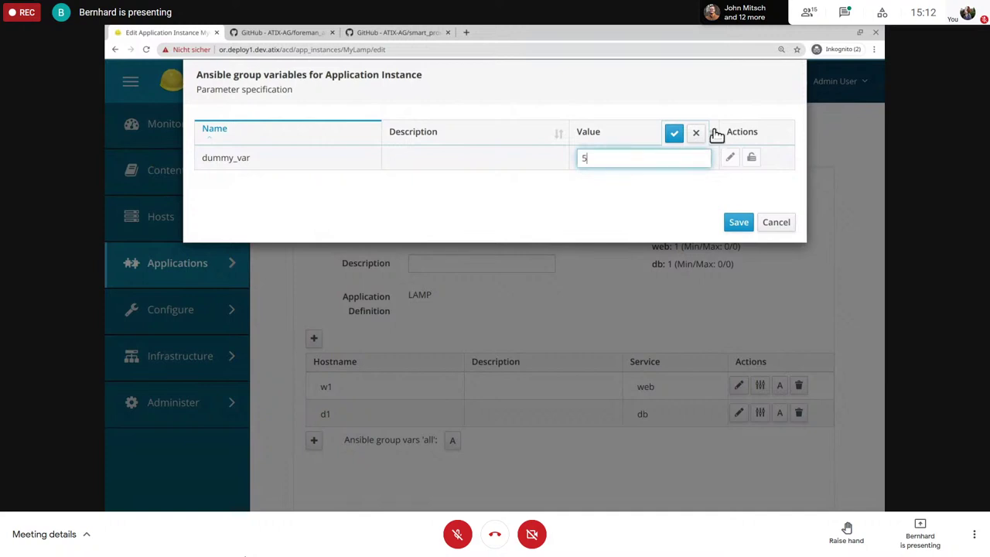
{"action": "left_click", "coordinate": [674, 133]}
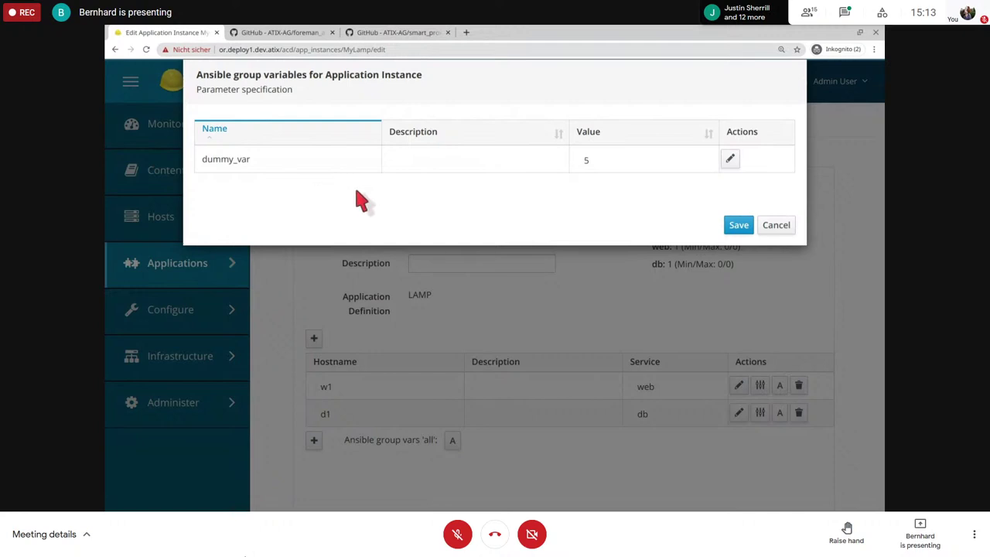
{"action": "left_click", "coordinate": [737, 227]}
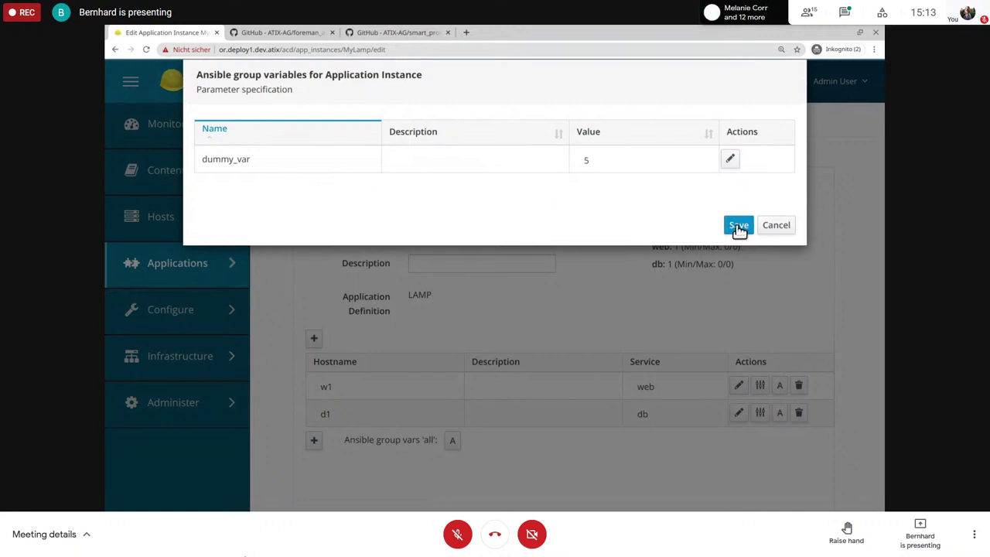
{"action": "scroll", "coordinate": [851, 334], "scroll_direction": "down", "scroll_amount": 2}
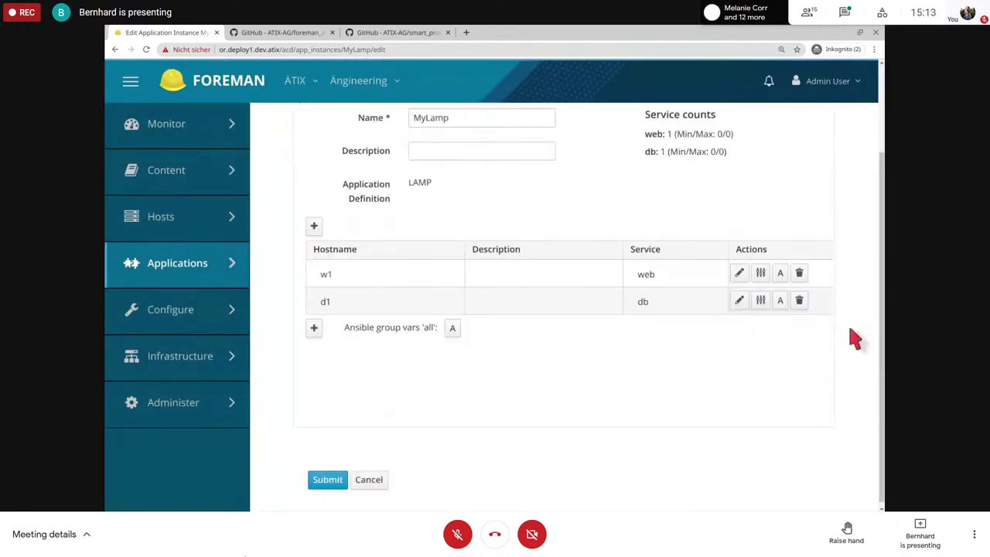
{"action": "left_click", "coordinate": [328, 478]}
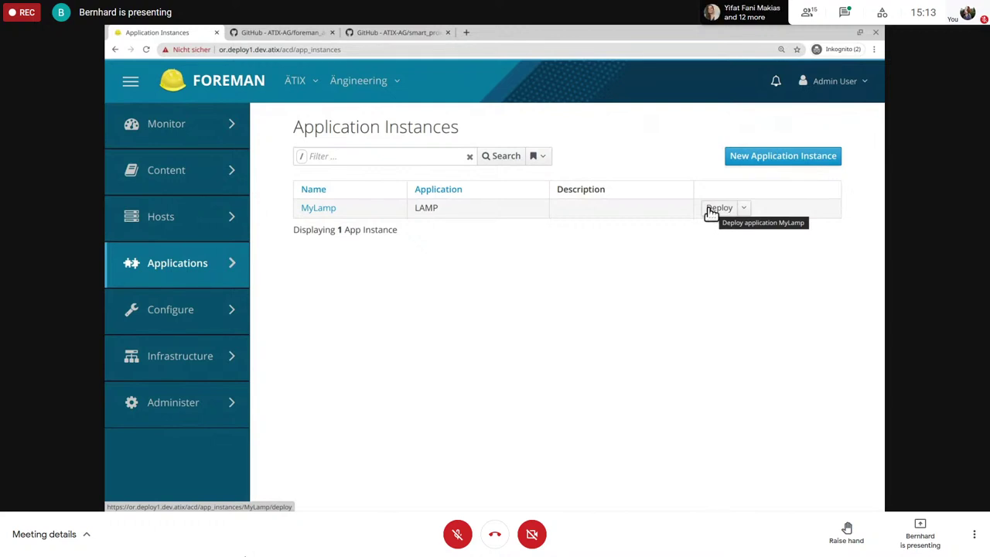
Step: Run the Ansible playbook for MyLamp and examine the job output of the target host
{"action": "left_click", "coordinate": [745, 212]}
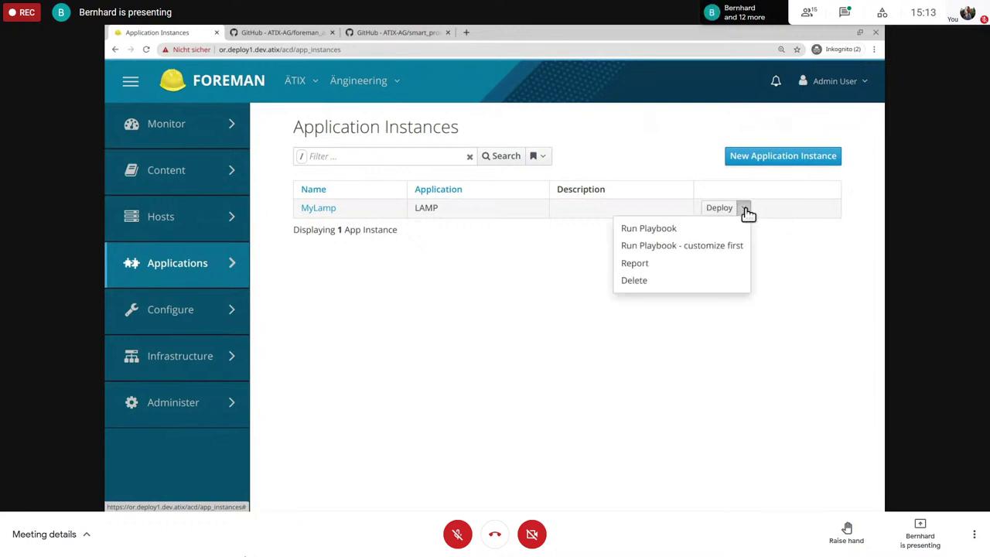
{"action": "left_click", "coordinate": [654, 231]}
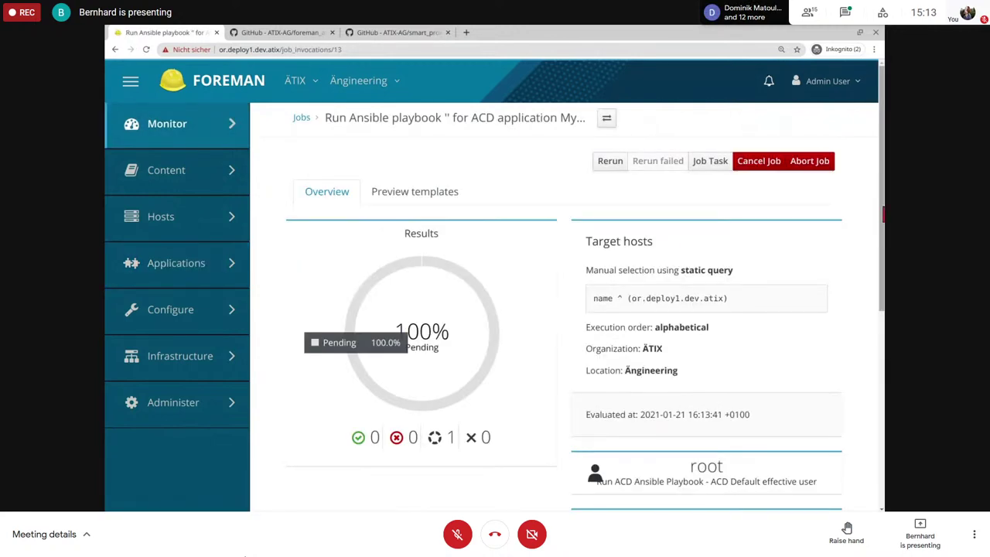
{"action": "left_click_drag", "start_coordinate": [882, 244], "coordinate": [882, 454]}
{"action": "left_click", "coordinate": [352, 481]}
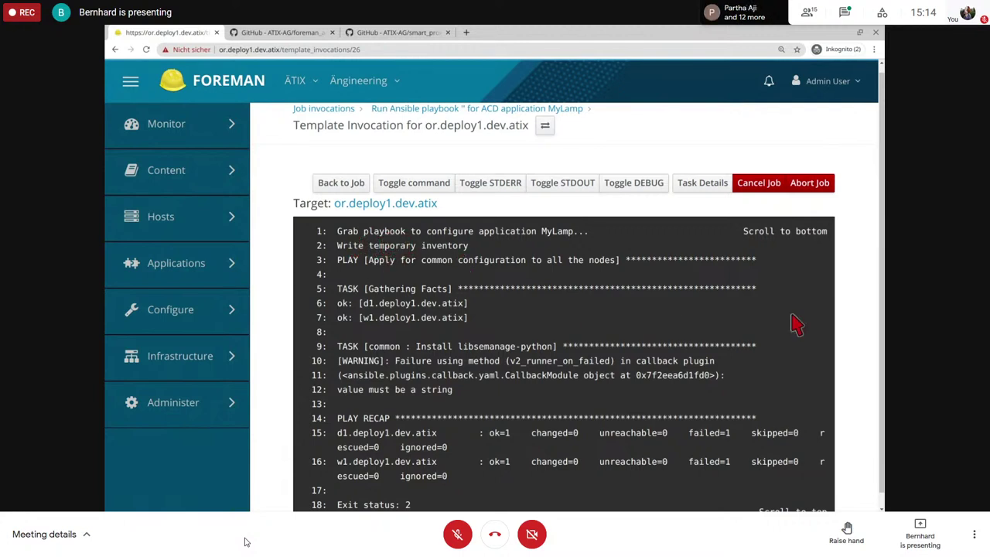
{"action": "scroll", "coordinate": [883, 298], "scroll_direction": "down", "scroll_amount": 1}
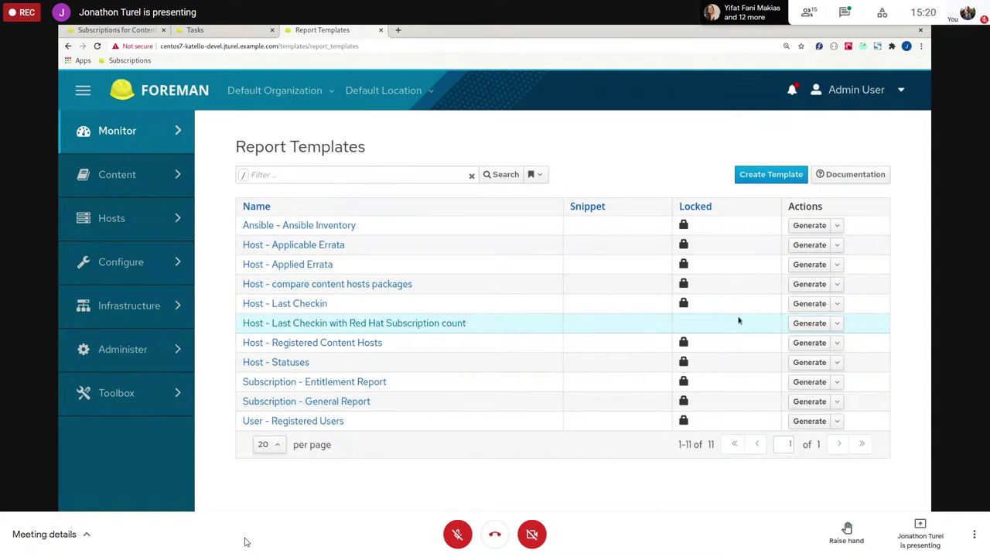
Step: Open the report template "Host - Last Checkin with Red Hat Subscription count" and examine its Red Hat Subscriptions Consumed header and row code
{"action": "left_click", "coordinate": [837, 323]}
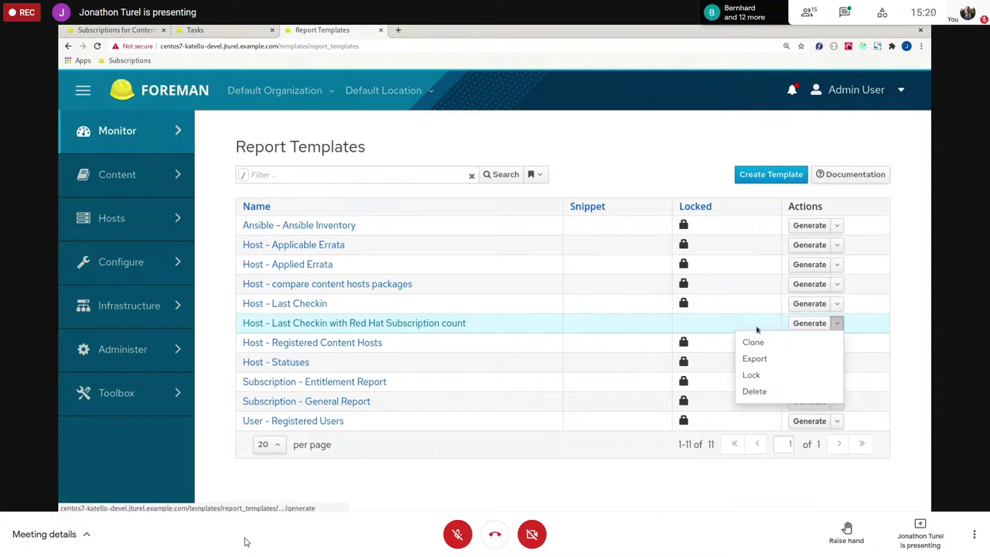
{"action": "left_click", "coordinate": [436, 325]}
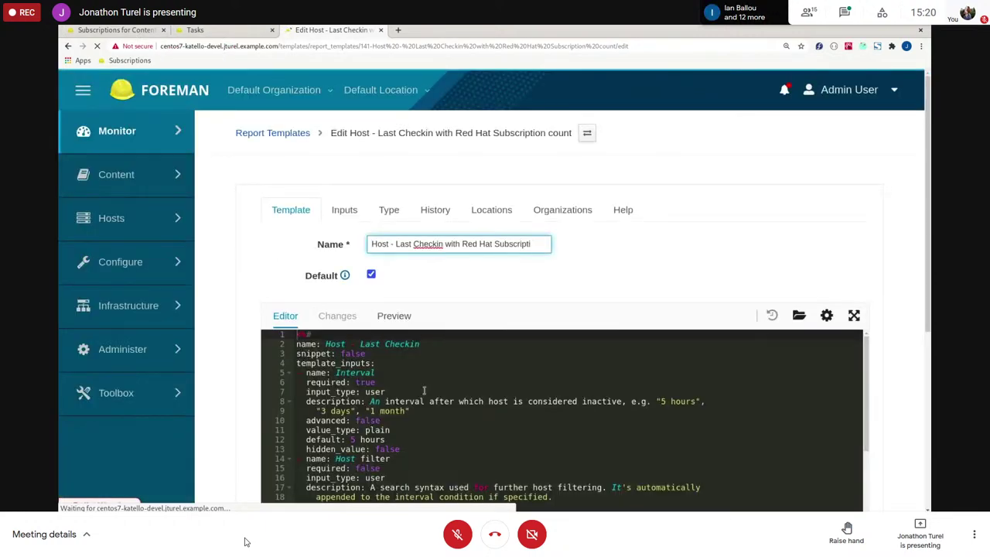
{"action": "scroll", "coordinate": [271, 395], "scroll_direction": "down", "scroll_amount": 4}
{"action": "scroll", "coordinate": [237, 384], "scroll_direction": "down", "scroll_amount": 5}
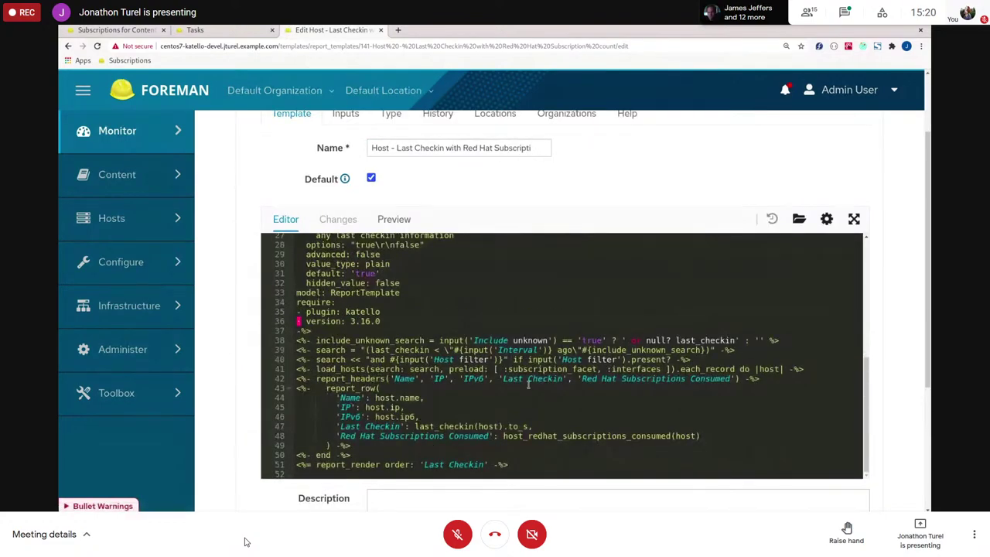
{"action": "left_click_drag", "start_coordinate": [582, 379], "coordinate": [735, 379]}
{"action": "left_click_drag", "start_coordinate": [337, 435], "coordinate": [699, 436]}
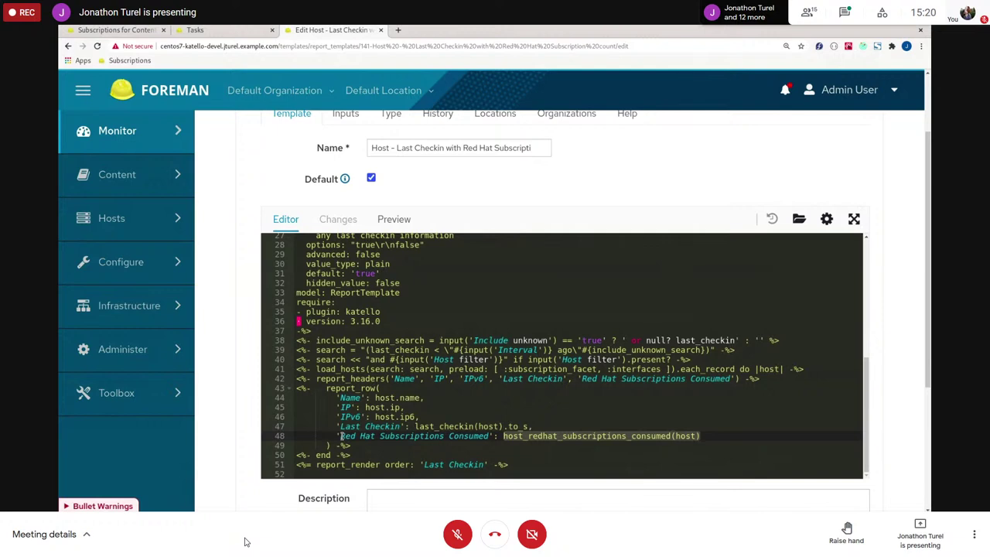
{"action": "left_click_drag", "start_coordinate": [341, 436], "coordinate": [490, 435]}
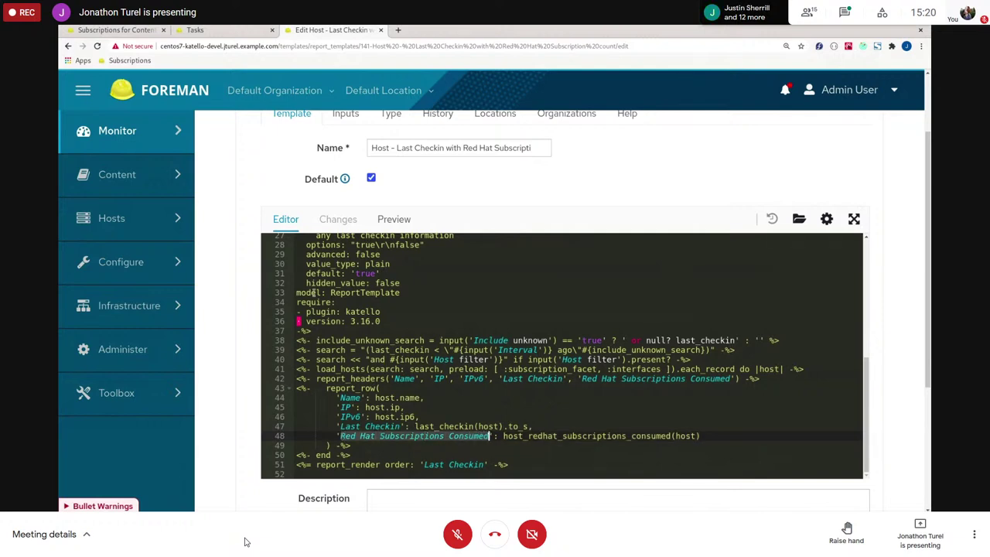
Step: Look up the host_redhat_subscriptions_consumed macro among the global methods in the report template's help
{"action": "scroll", "coordinate": [341, 246], "scroll_direction": "up", "scroll_amount": 5}
{"action": "scroll", "coordinate": [343, 253], "scroll_direction": "up", "scroll_amount": 2}
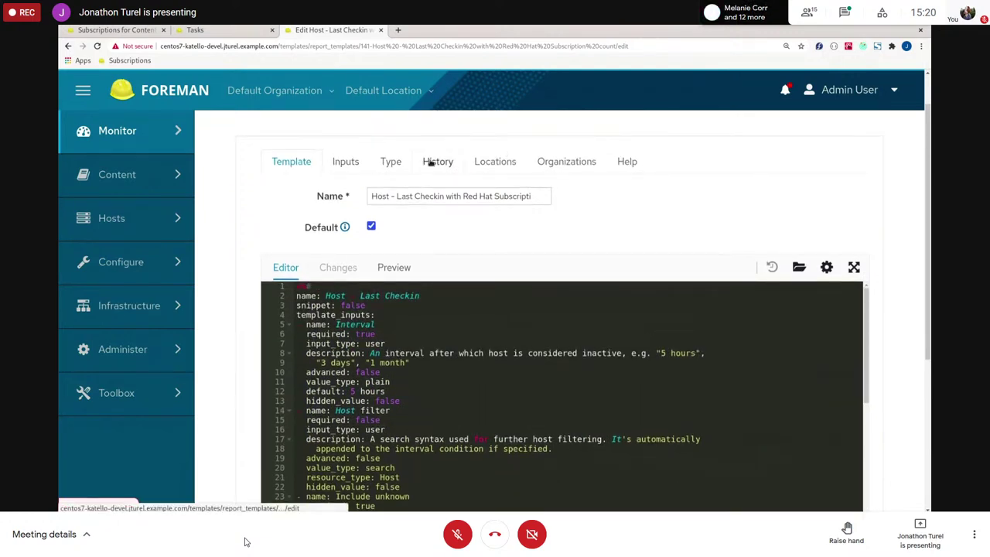
{"action": "left_click", "coordinate": [620, 165]}
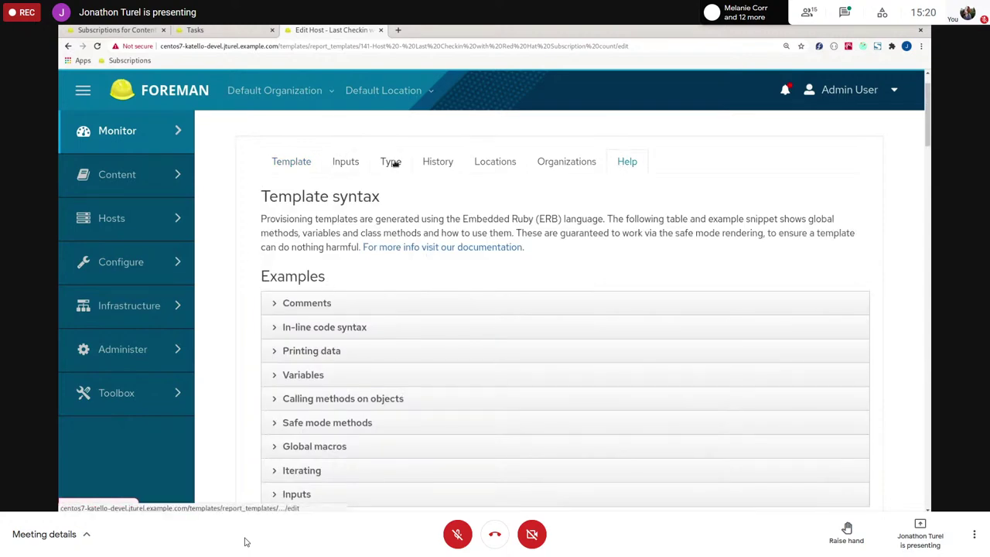
{"action": "left_click", "coordinate": [443, 161]}
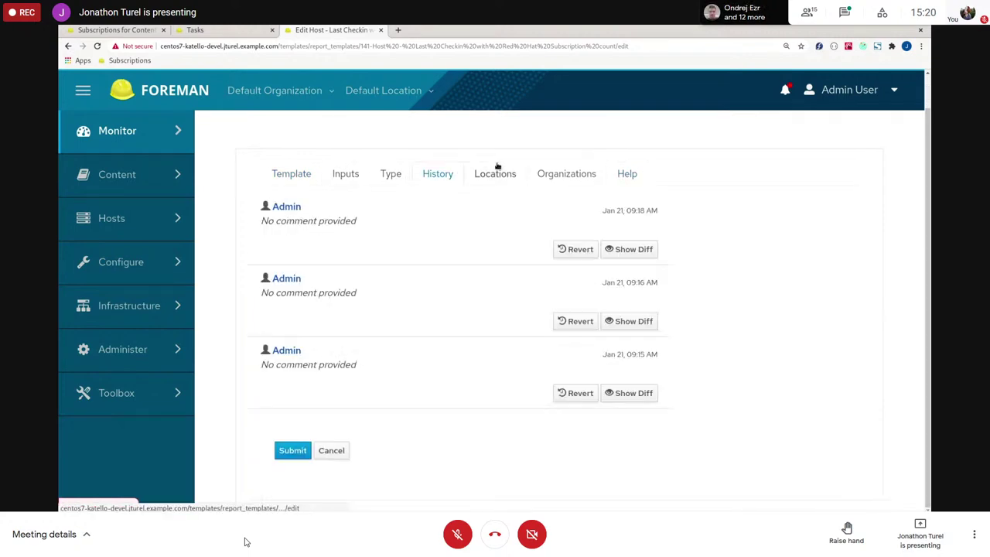
{"action": "left_click", "coordinate": [356, 178]}
{"action": "left_click", "coordinate": [391, 174]}
{"action": "left_click", "coordinate": [628, 175]}
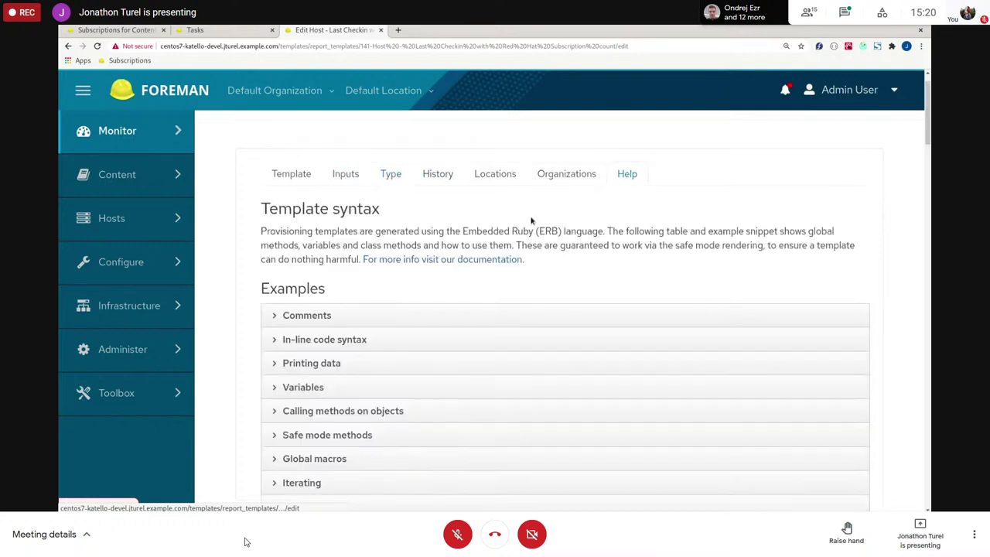
{"action": "scroll", "coordinate": [531, 220], "scroll_direction": "down", "scroll_amount": 5}
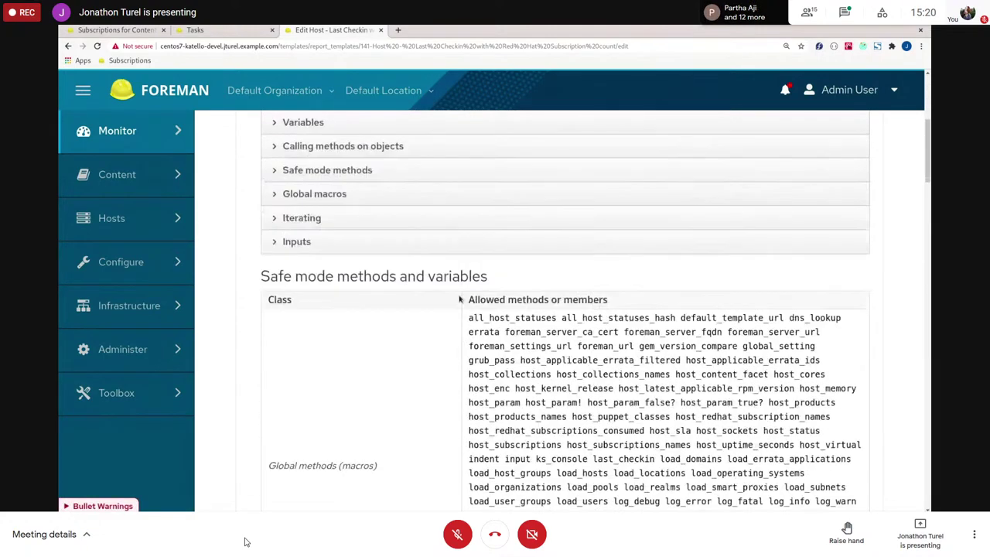
{"action": "scroll", "coordinate": [459, 299], "scroll_direction": "down", "scroll_amount": 5}
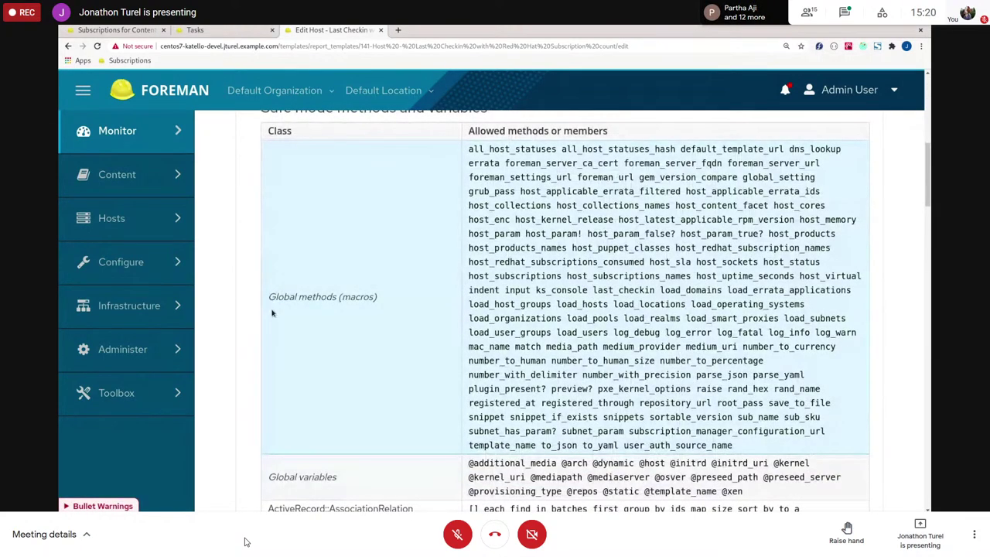
{"action": "double_click", "coordinate": [517, 262]}
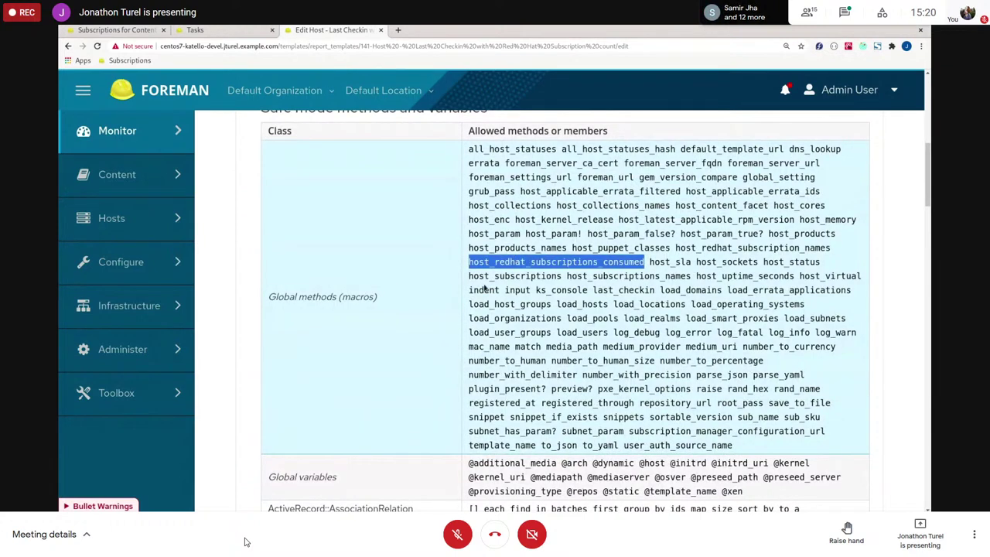
Step: Go back to the template's code and review the Red Hat Subscriptions Consumed row that uses the macro
{"action": "scroll", "coordinate": [459, 296], "scroll_direction": "up", "scroll_amount": 10}
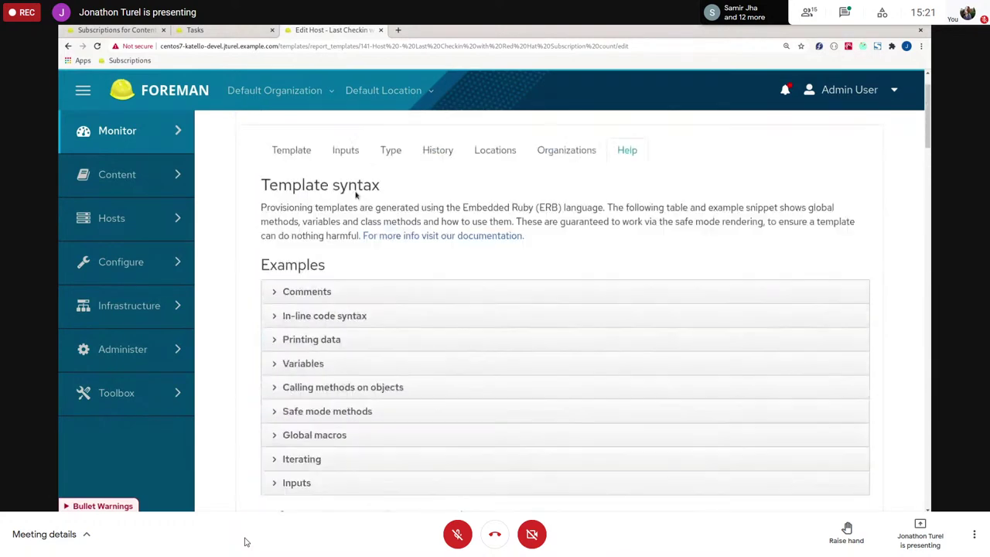
{"action": "left_click", "coordinate": [286, 150]}
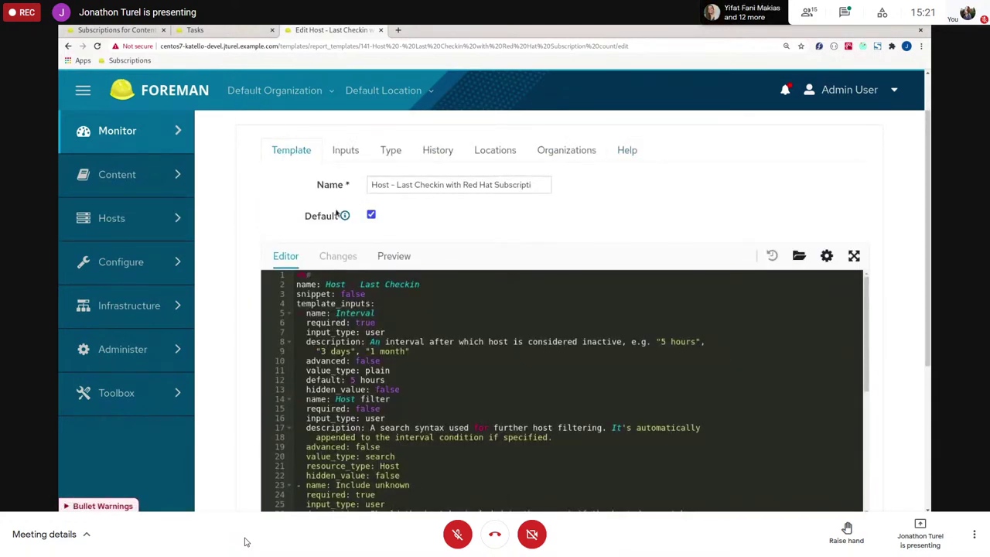
{"action": "scroll", "coordinate": [340, 232], "scroll_direction": "down", "scroll_amount": 6}
{"action": "scroll", "coordinate": [340, 236], "scroll_direction": "down", "scroll_amount": 3}
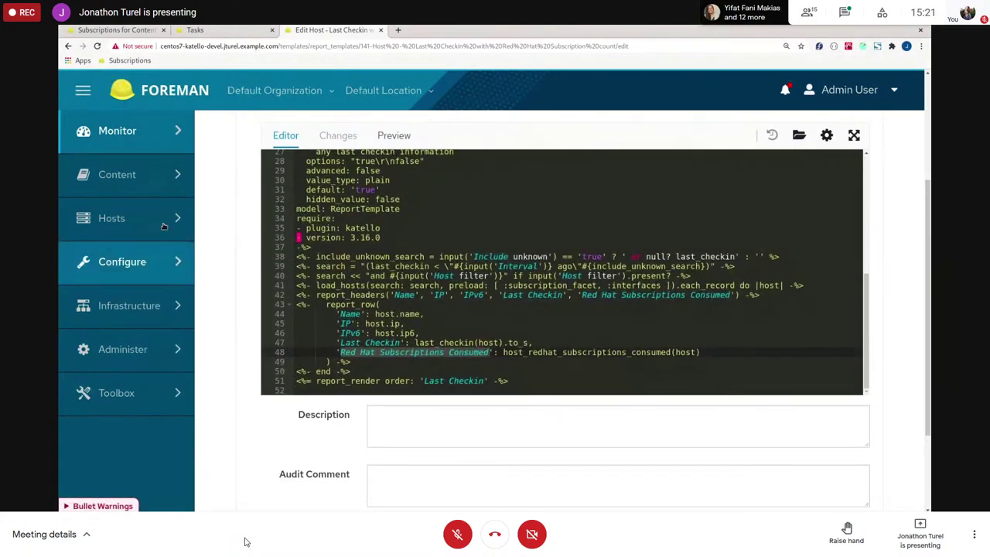
{"action": "scroll", "coordinate": [814, 183], "scroll_direction": "up", "scroll_amount": 5}
{"action": "scroll", "coordinate": [813, 183], "scroll_direction": "up", "scroll_amount": 5}
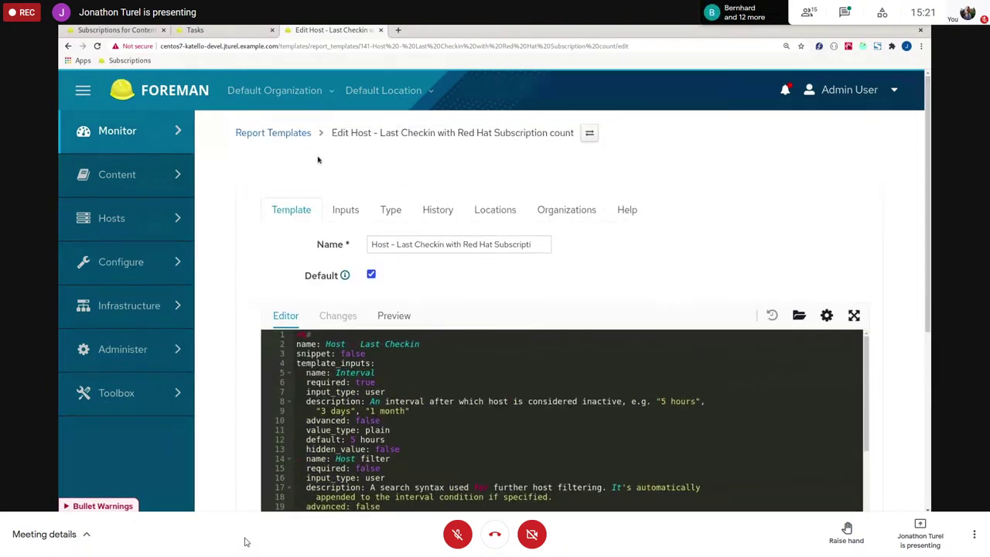
Step: Try to generate the "Host - Last Checkin with Red Hat Subscription count" report in HTML format and return to its generation form
{"action": "left_click", "coordinate": [281, 132]}
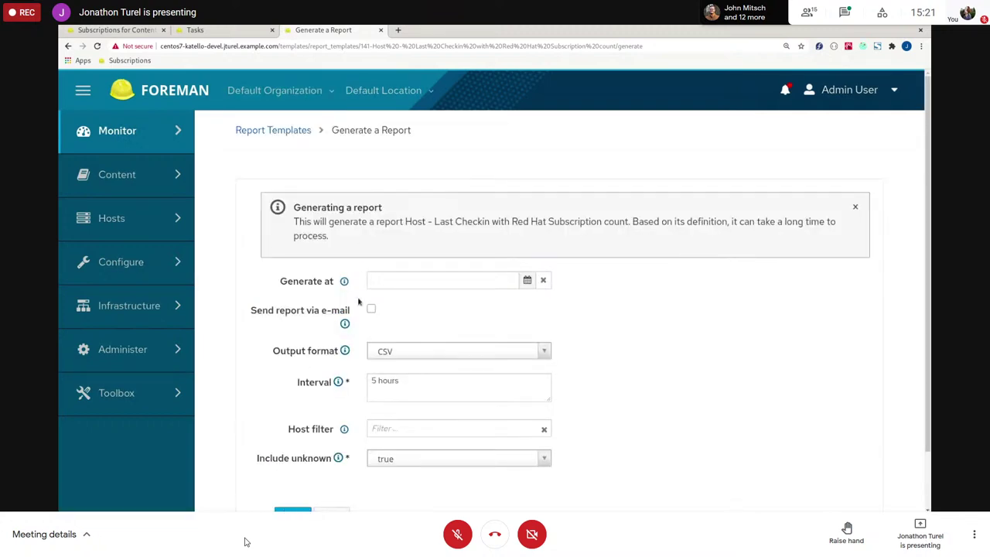
{"action": "left_click", "coordinate": [399, 350]}
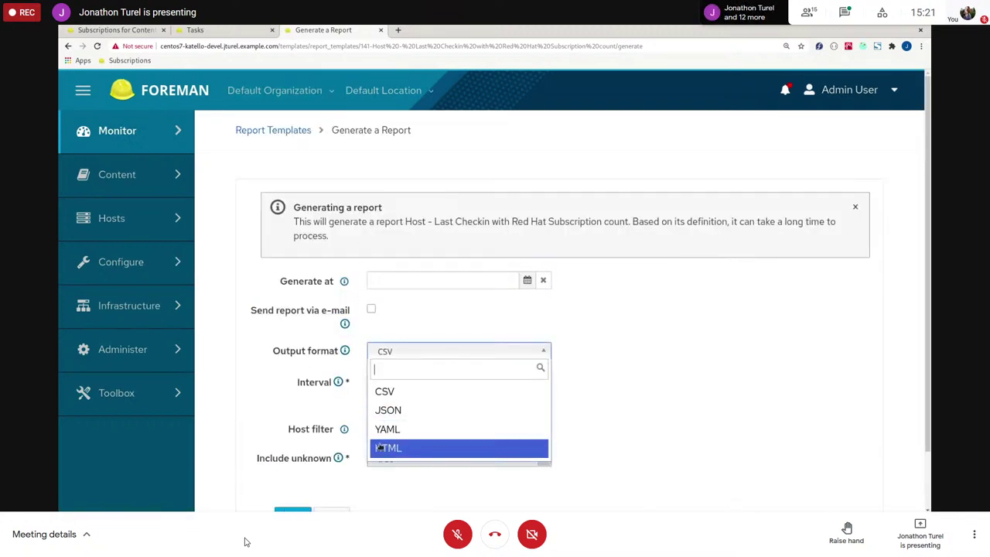
{"action": "left_click", "coordinate": [382, 448]}
{"action": "left_click", "coordinate": [293, 509]}
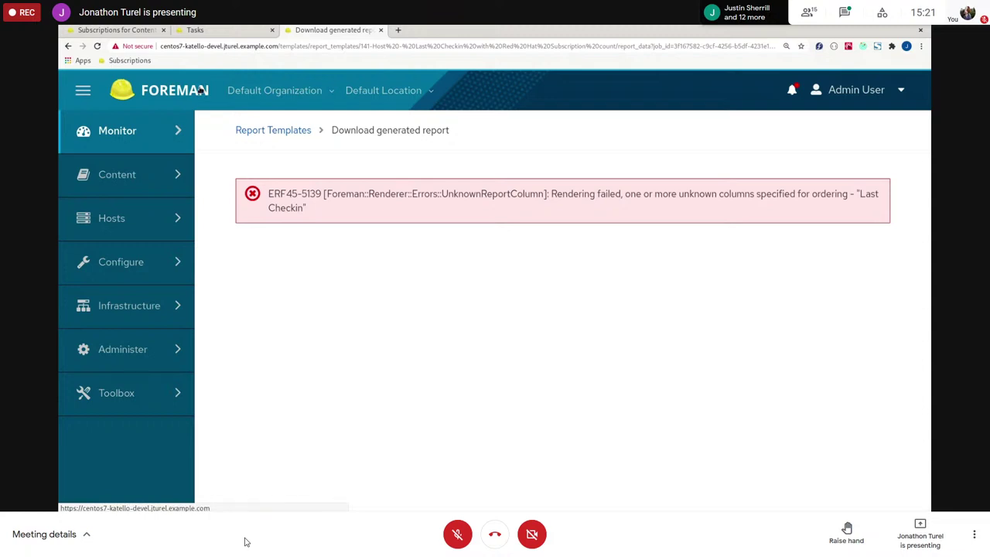
{"action": "left_click", "coordinate": [266, 137]}
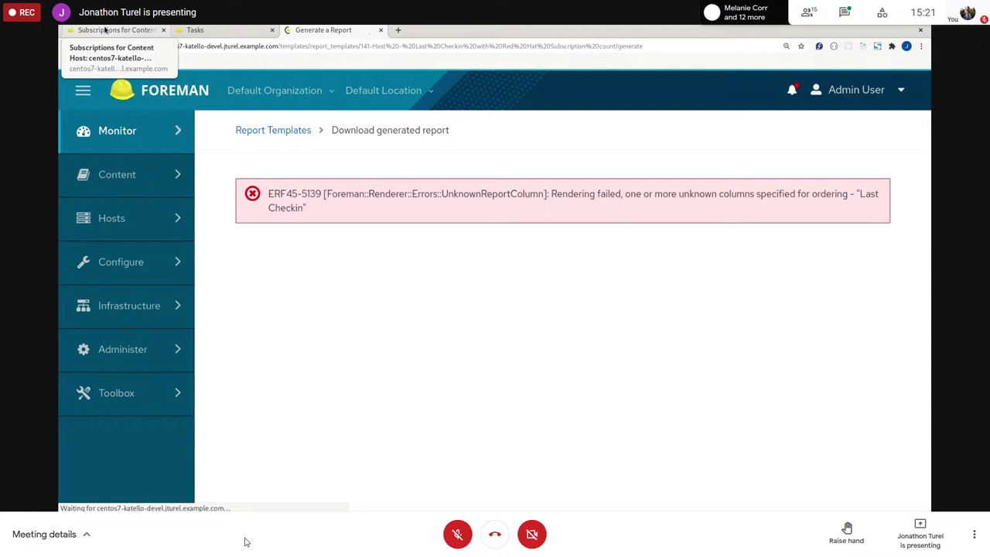
Step: Close the Tasks page and examine the Red Hat Enterprise Linux Server and MyProduct subscriptions attached to content host centos7-katello-client
{"action": "left_click", "coordinate": [106, 30]}
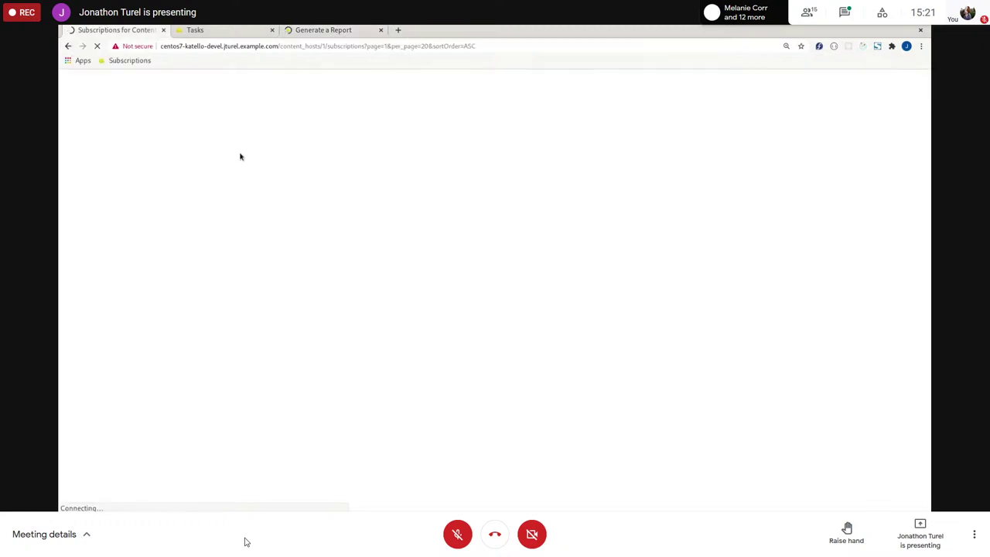
{"action": "middle_click", "coordinate": [222, 31]}
{"action": "mouse_move", "coordinate": [158, 115]}
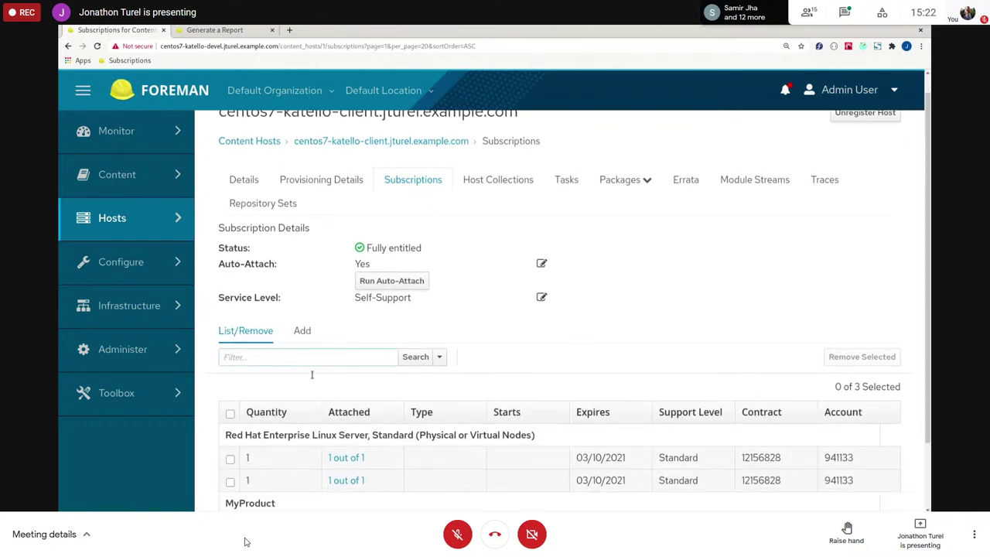
{"action": "scroll", "coordinate": [303, 356], "scroll_direction": "down", "scroll_amount": 2}
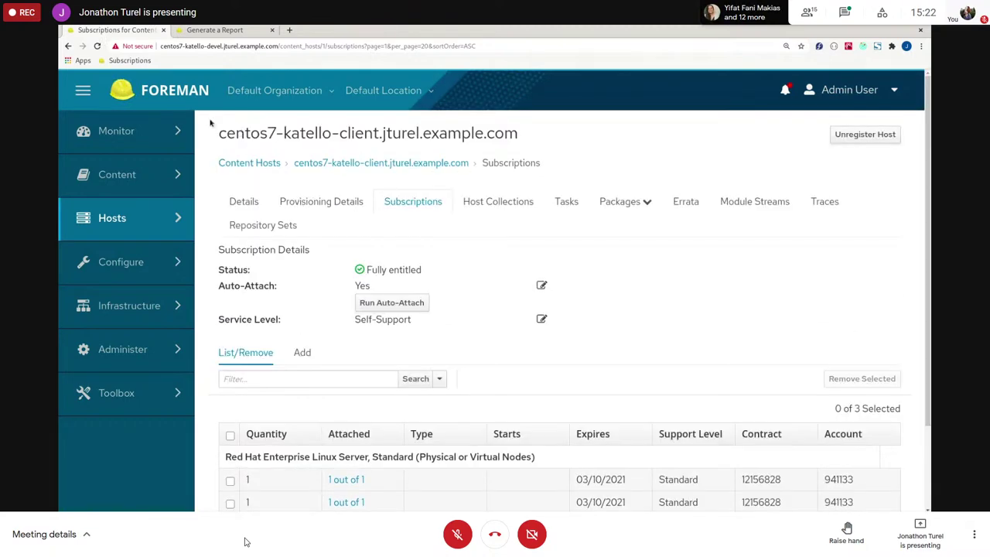
{"action": "scroll", "coordinate": [260, 388], "scroll_direction": "down", "scroll_amount": 3}
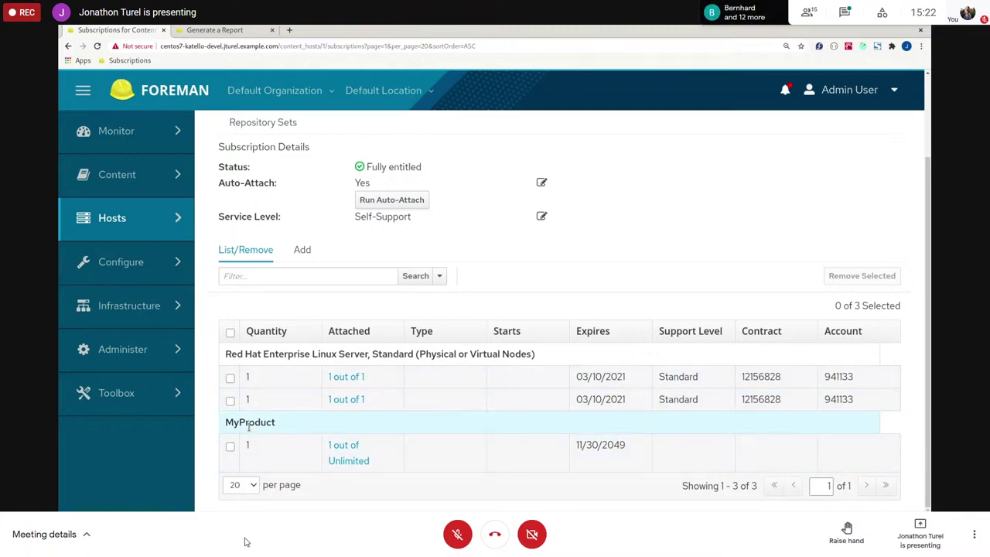
{"action": "double_click", "coordinate": [249, 423]}
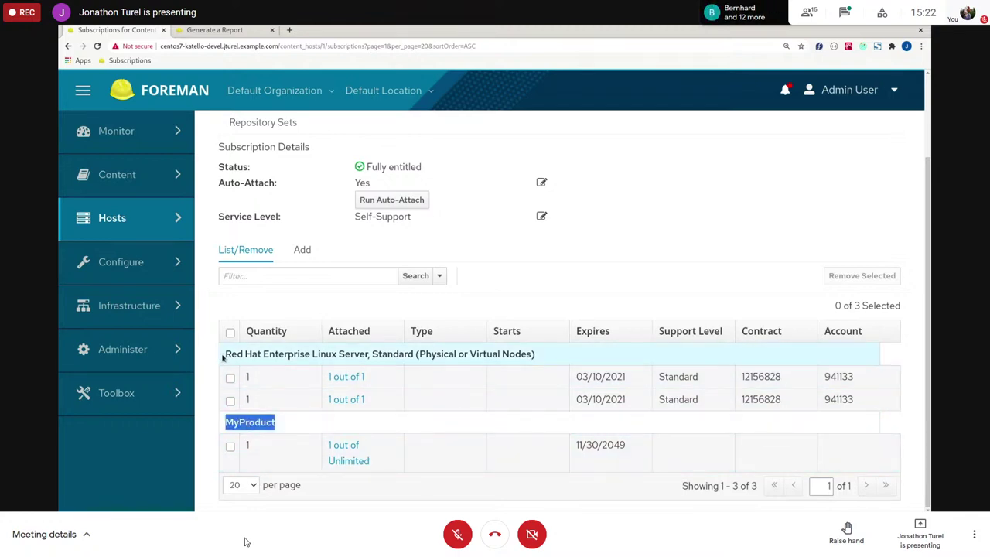
{"action": "left_click_drag", "start_coordinate": [223, 356], "coordinate": [499, 365]}
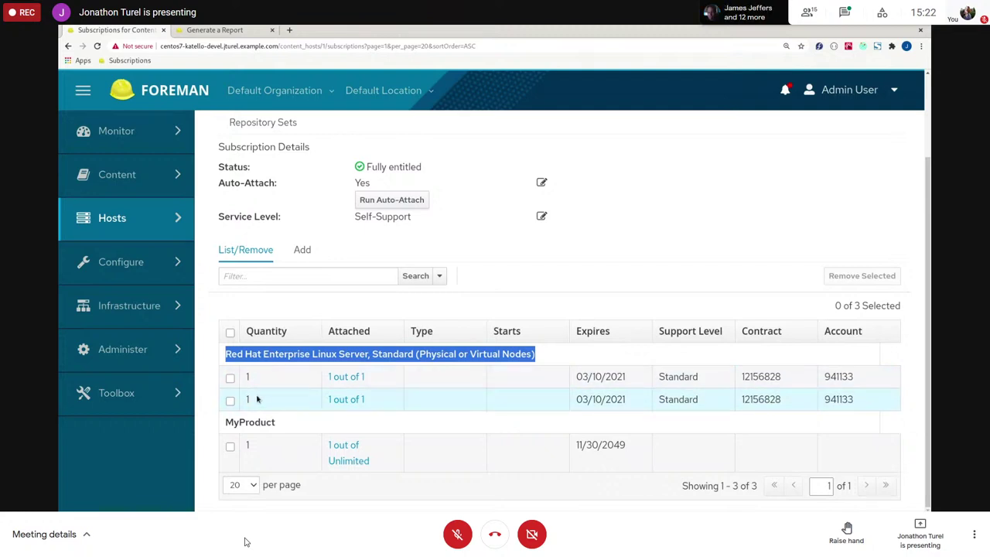
Step: Submit the subscription count report again with HTML as output format, and return to the content host's subscriptions
{"action": "left_click", "coordinate": [232, 30]}
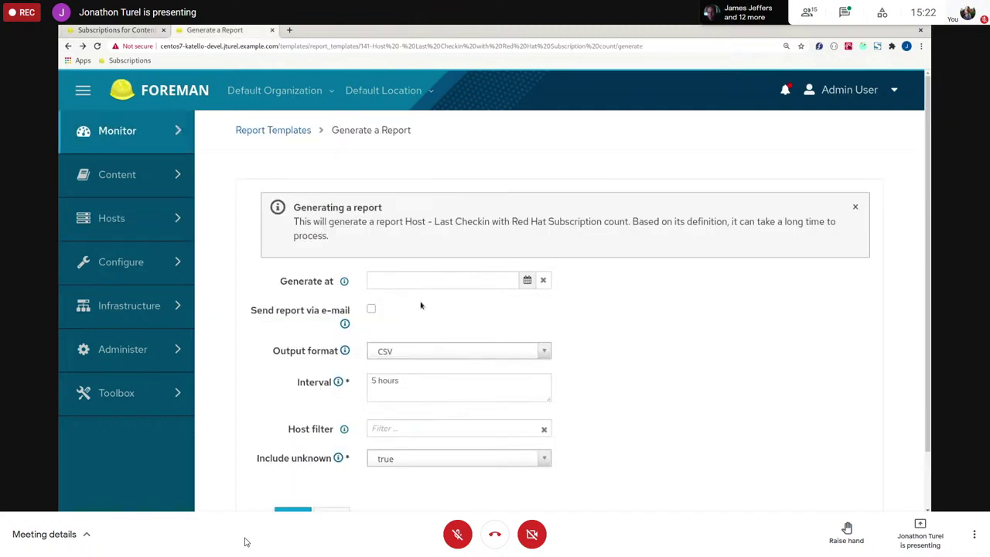
{"action": "scroll", "coordinate": [420, 303], "scroll_direction": "down", "scroll_amount": 1}
{"action": "left_click", "coordinate": [420, 285]}
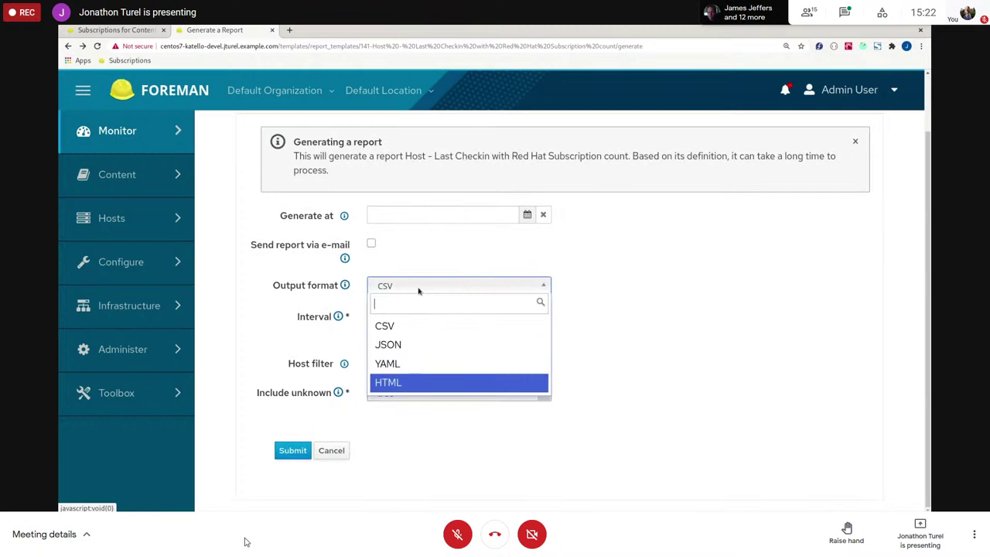
{"action": "left_click", "coordinate": [407, 383]}
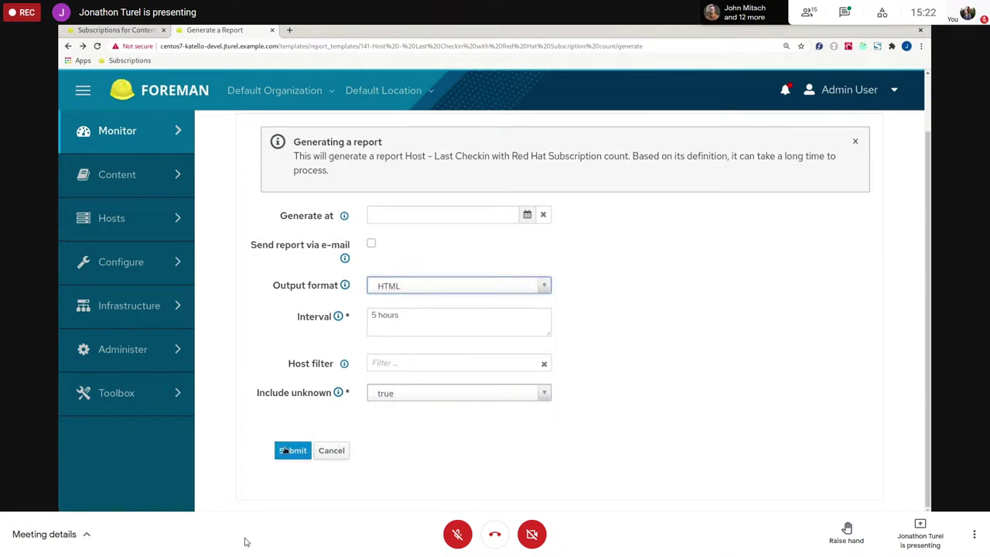
{"action": "left_click", "coordinate": [285, 450]}
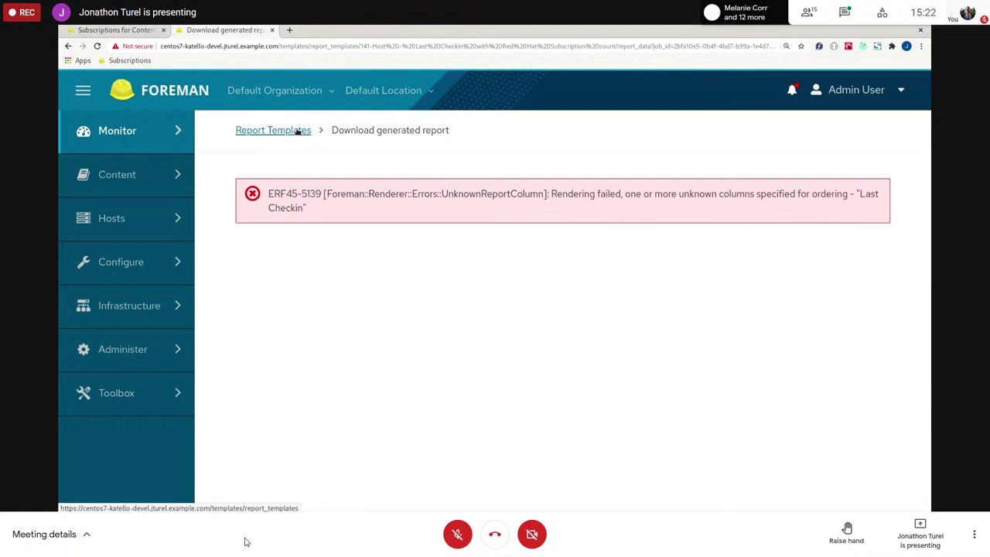
{"action": "left_click", "coordinate": [144, 31]}
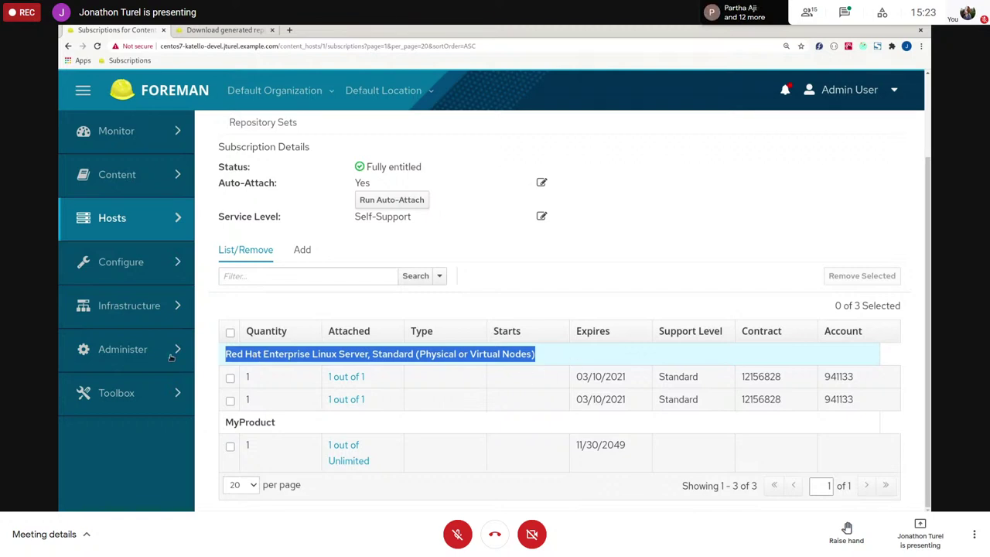
{"action": "mouse_move", "coordinate": [172, 358]}
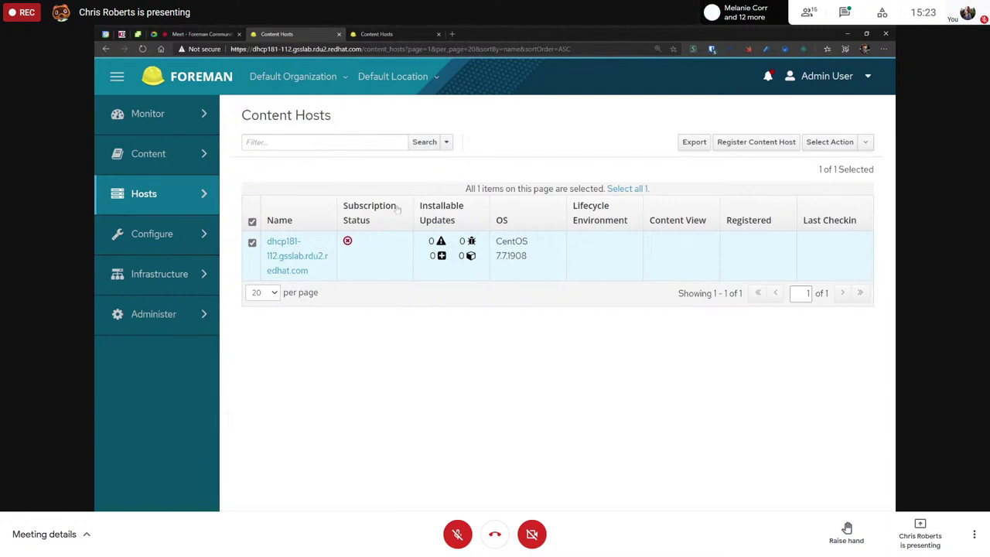
Step: Compare the details of the unregistered content host dhcp181-112 with those of the nightly host on the other Foreman server
{"action": "left_click", "coordinate": [278, 269]}
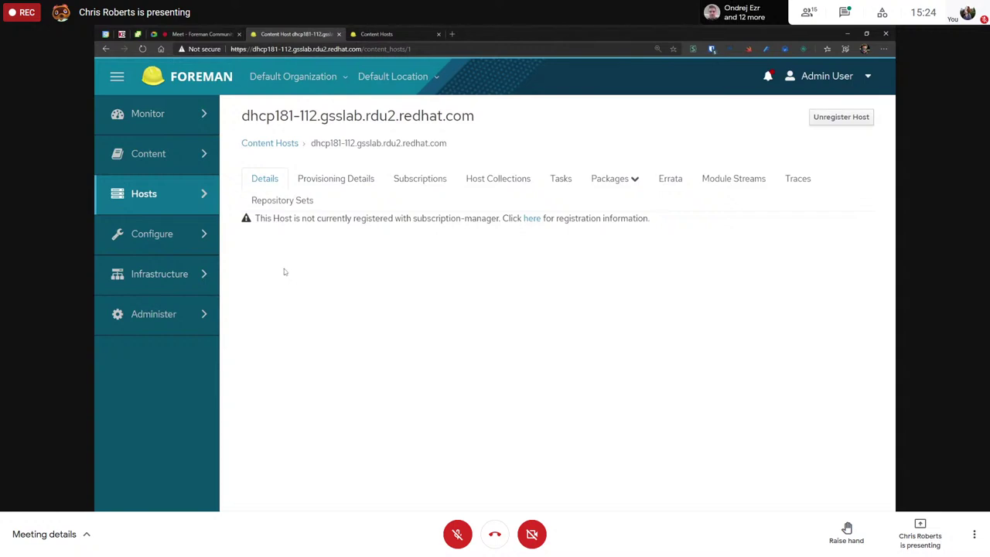
{"action": "left_click", "coordinate": [377, 34]}
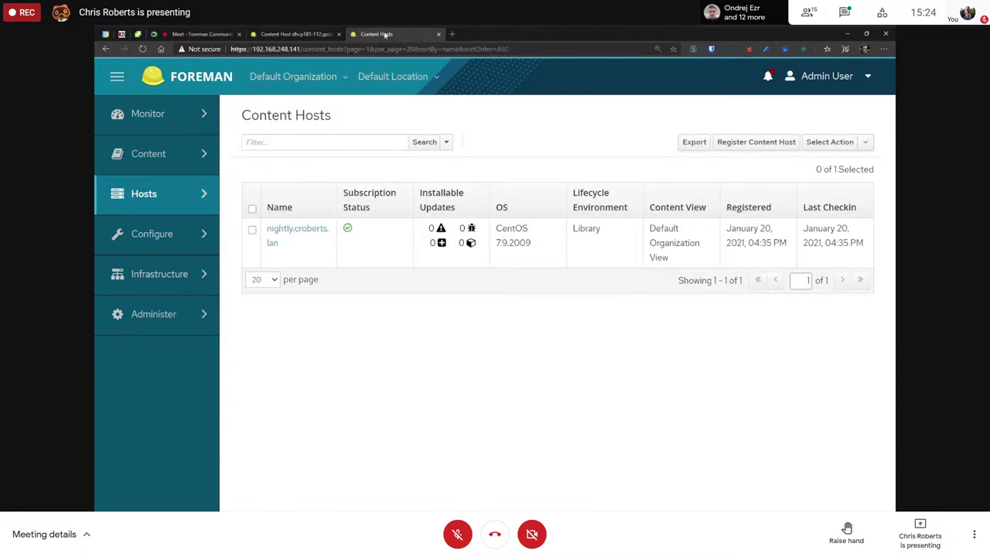
{"action": "left_click", "coordinate": [276, 243]}
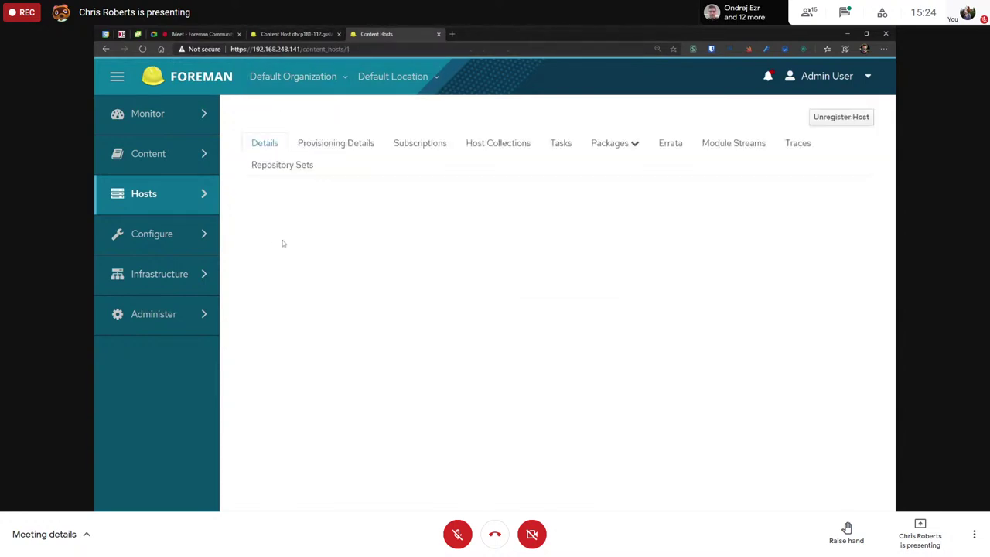
{"action": "scroll", "coordinate": [326, 280], "scroll_direction": "down", "scroll_amount": 3}
{"action": "scroll", "coordinate": [326, 280], "scroll_direction": "down", "scroll_amount": 2}
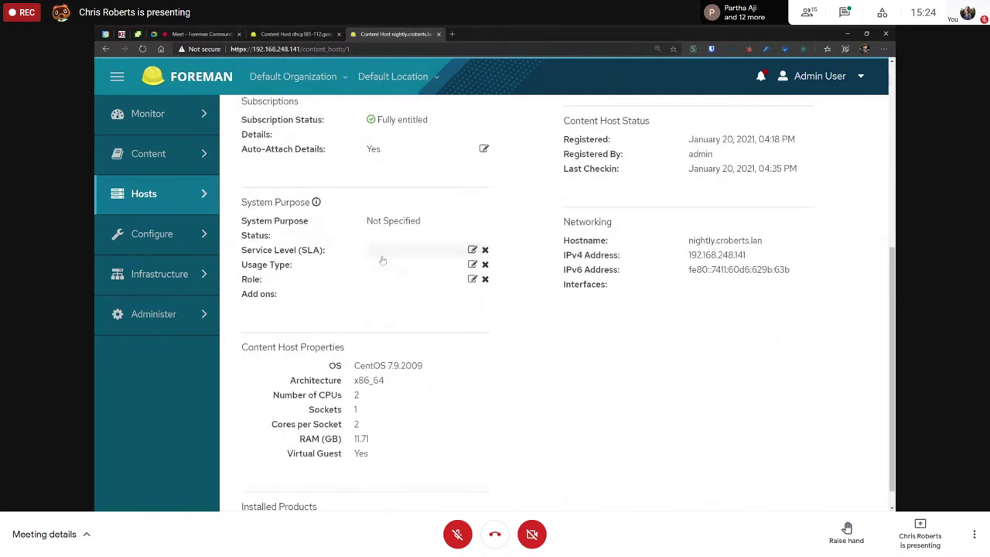
{"action": "scroll", "coordinate": [382, 275], "scroll_direction": "up", "scroll_amount": 5}
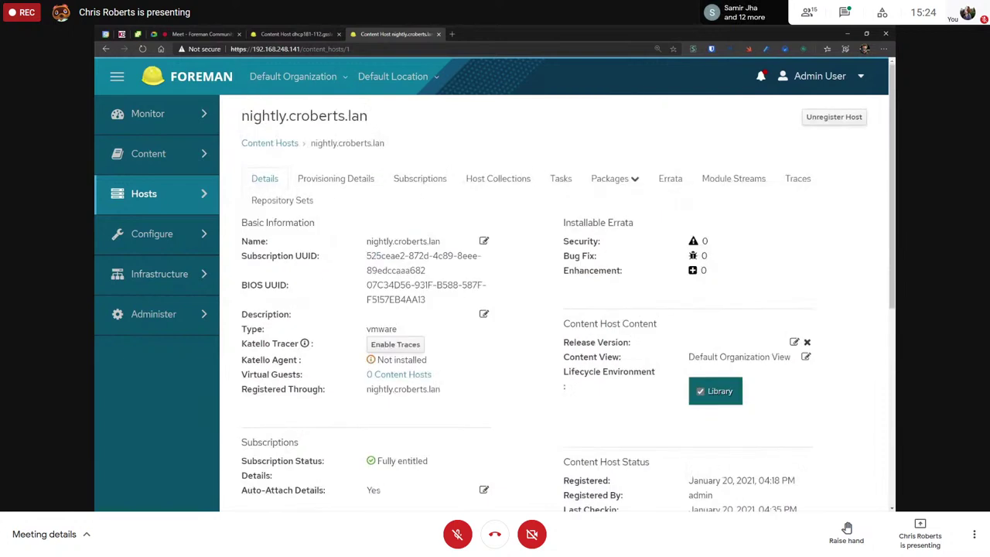
Step: Return to the Content Hosts list on both Foreman servers, ending on the one with the unregistered host
{"action": "left_click", "coordinate": [286, 151]}
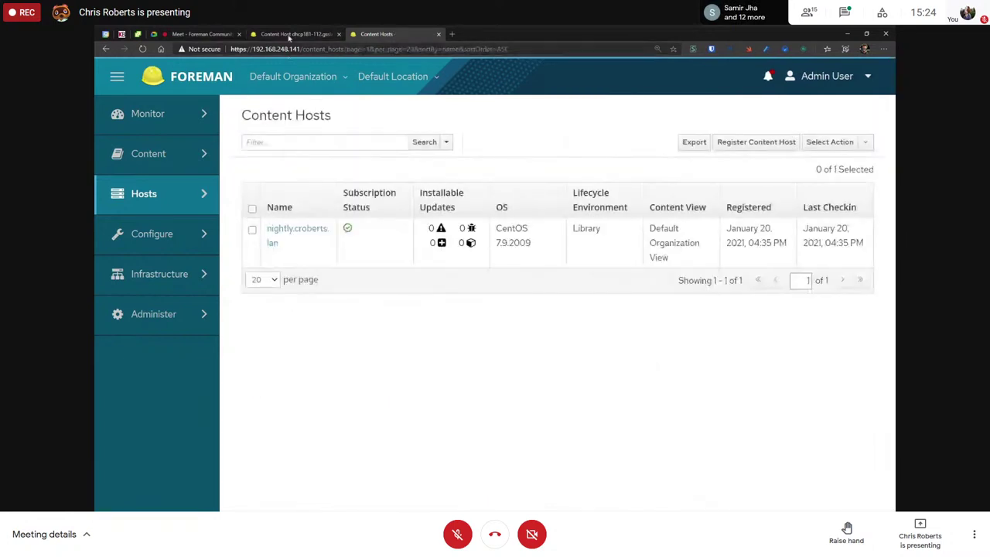
{"action": "left_click", "coordinate": [292, 34]}
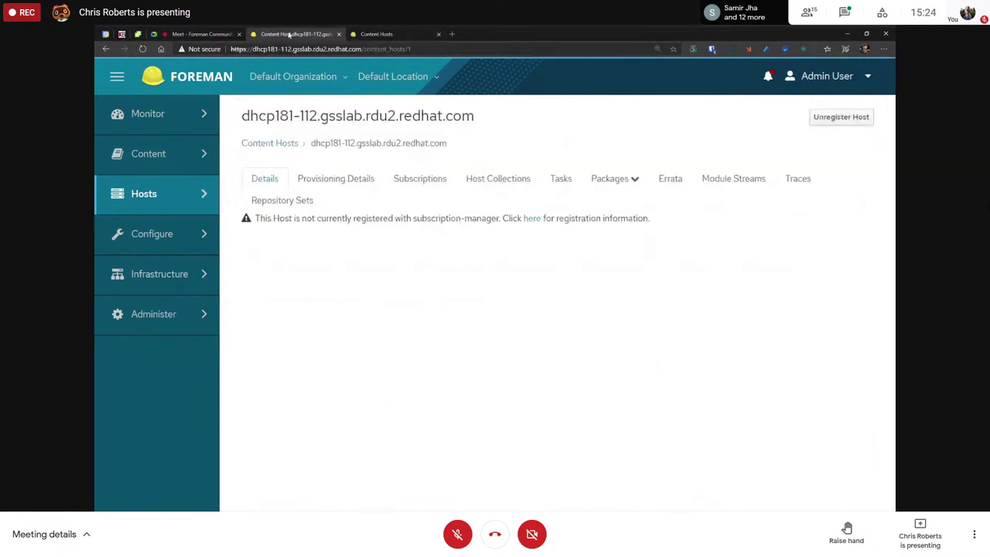
{"action": "left_click", "coordinate": [281, 143]}
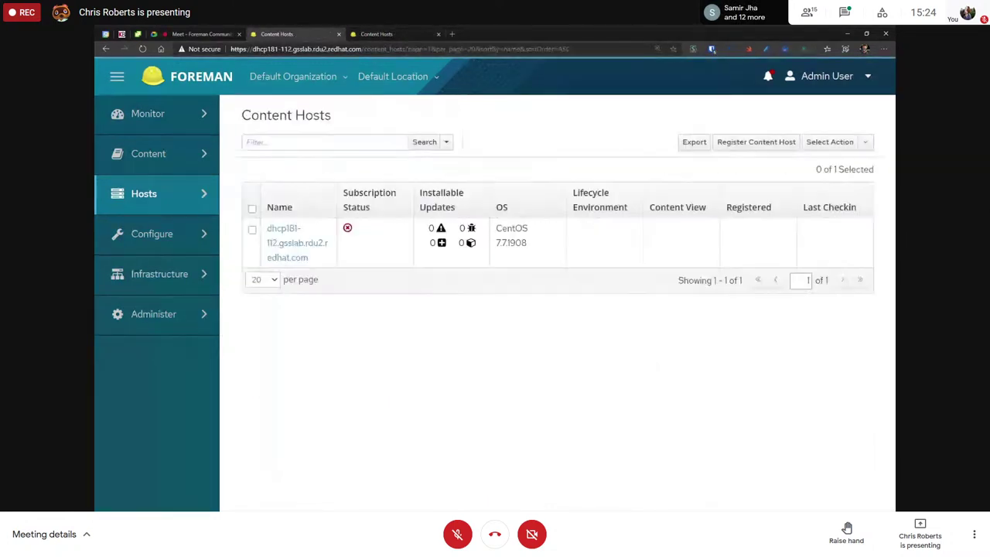
Step: Select the unregistered content host, examine its bulk system purpose assignment up to the confirmation, and cancel it
{"action": "left_click", "coordinate": [252, 209]}
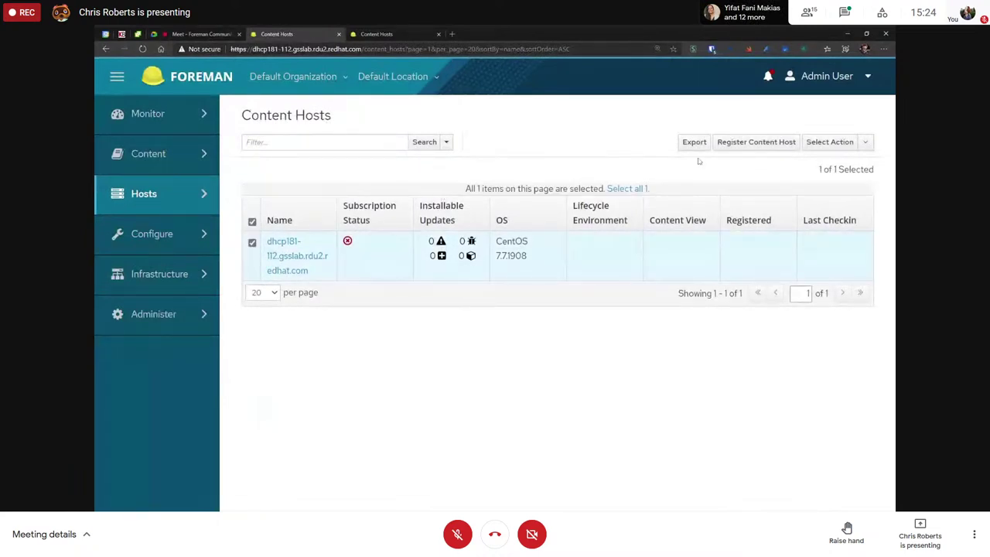
{"action": "left_click", "coordinate": [866, 142]}
{"action": "left_click", "coordinate": [806, 281]}
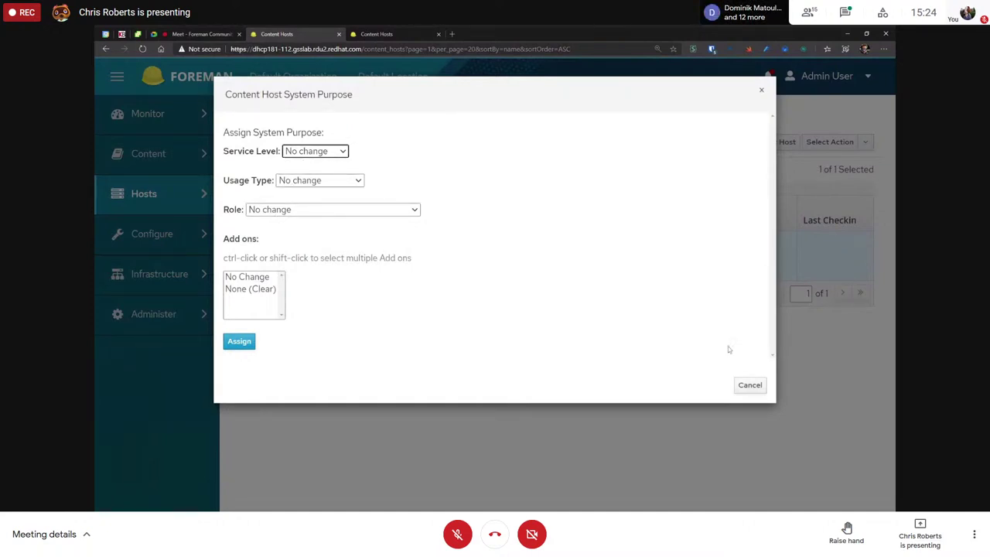
{"action": "left_click", "coordinate": [246, 341]}
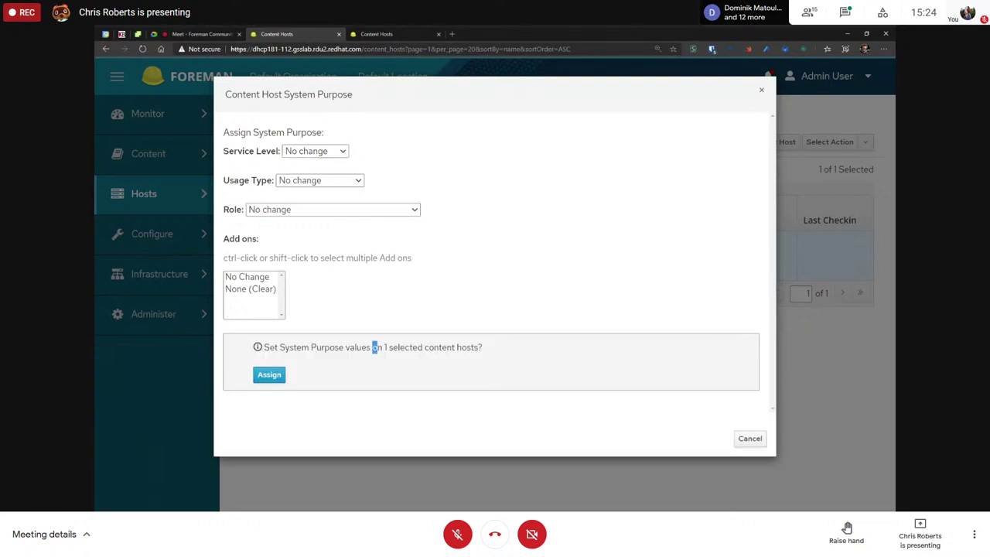
{"action": "left_click_drag", "start_coordinate": [373, 347], "coordinate": [405, 347]}
{"action": "left_click", "coordinate": [750, 438]}
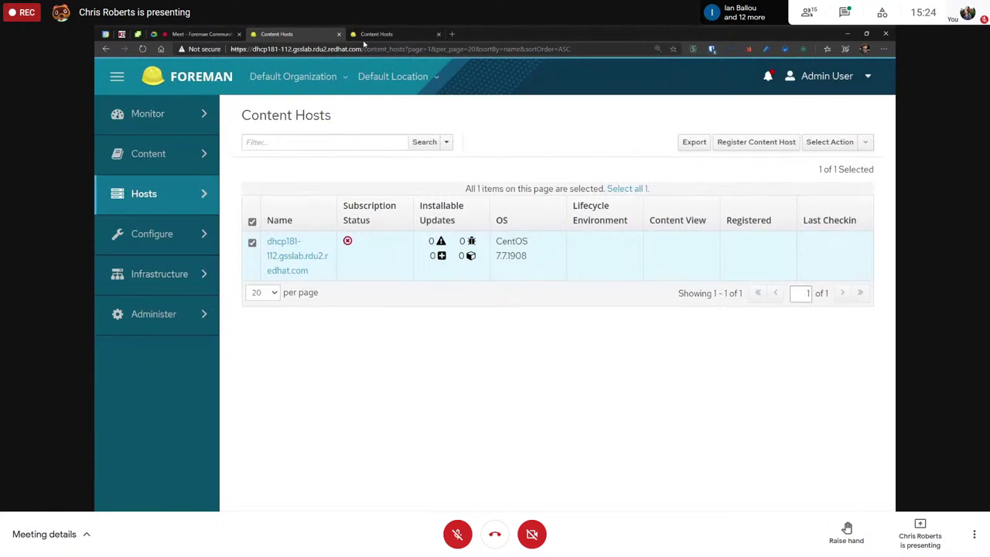
Step: On the other Foreman server, assign the nightly host service level Self-Support, usage type Production, role Red Hat Enterprise Linux Server and add-ons No Change
{"action": "key", "text": "ctrl+Tab"}
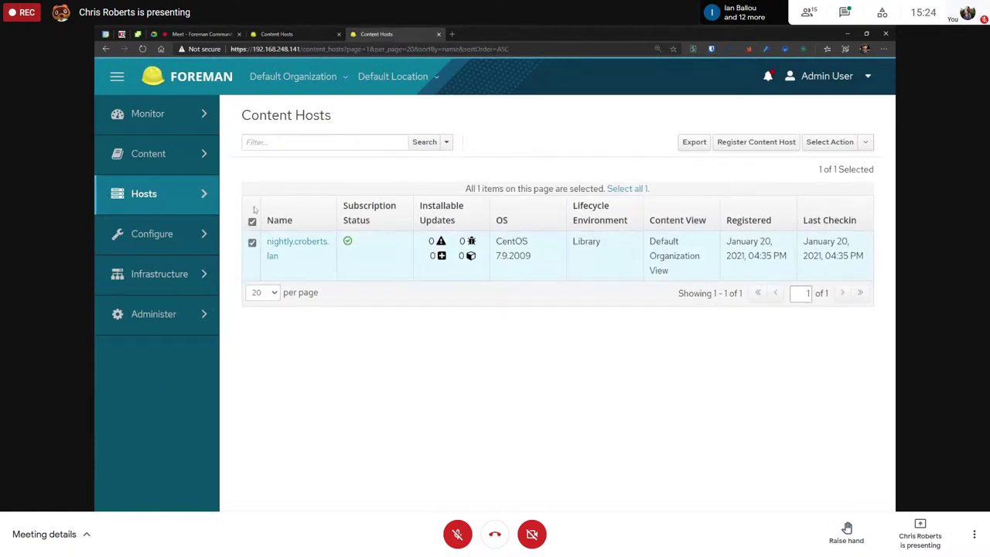
{"action": "left_click", "coordinate": [864, 142]}
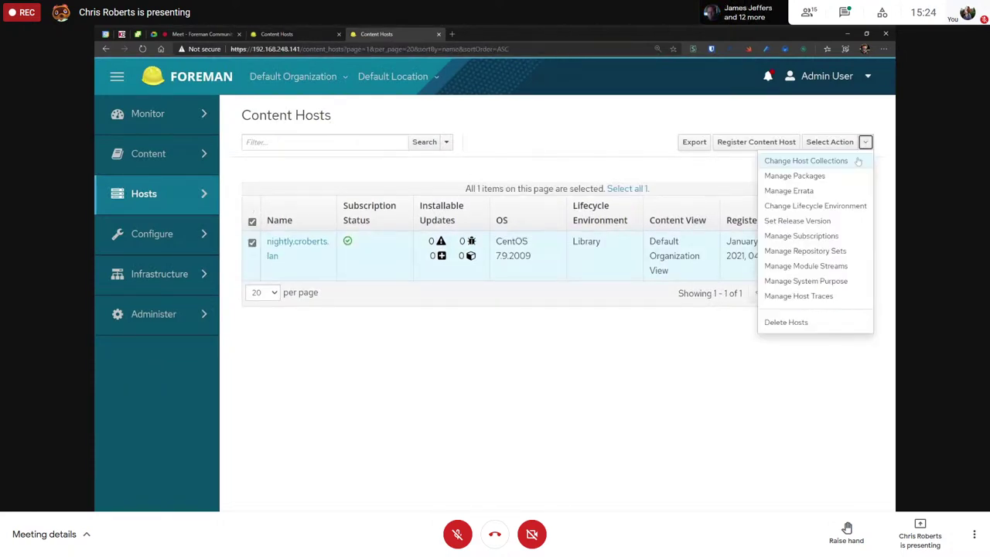
{"action": "left_click", "coordinate": [830, 283]}
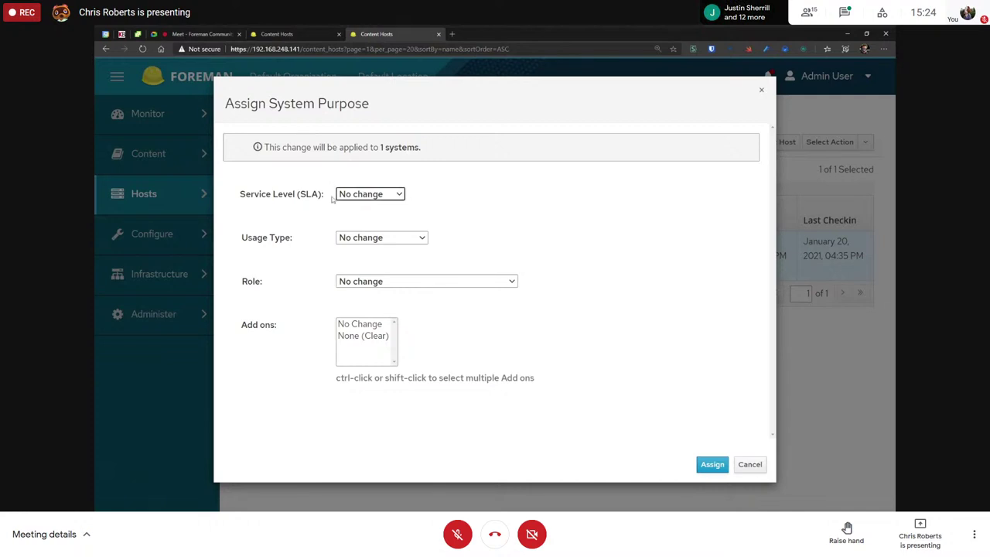
{"action": "left_click", "coordinate": [349, 337]}
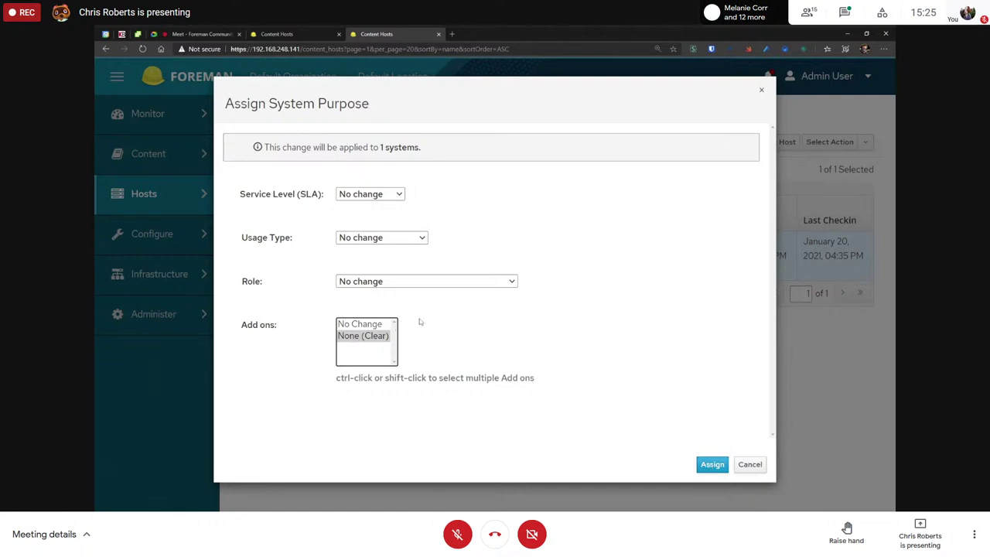
{"action": "left_click", "coordinate": [361, 206]}
{"action": "left_click", "coordinate": [361, 206]}
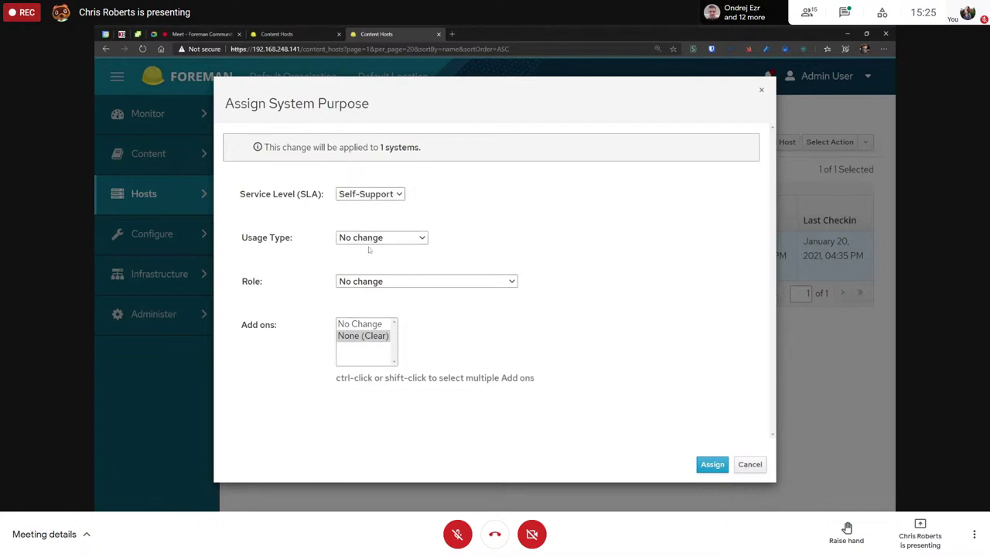
{"action": "left_click", "coordinate": [369, 249]}
{"action": "left_click", "coordinate": [376, 288]}
{"action": "left_click", "coordinate": [493, 358]}
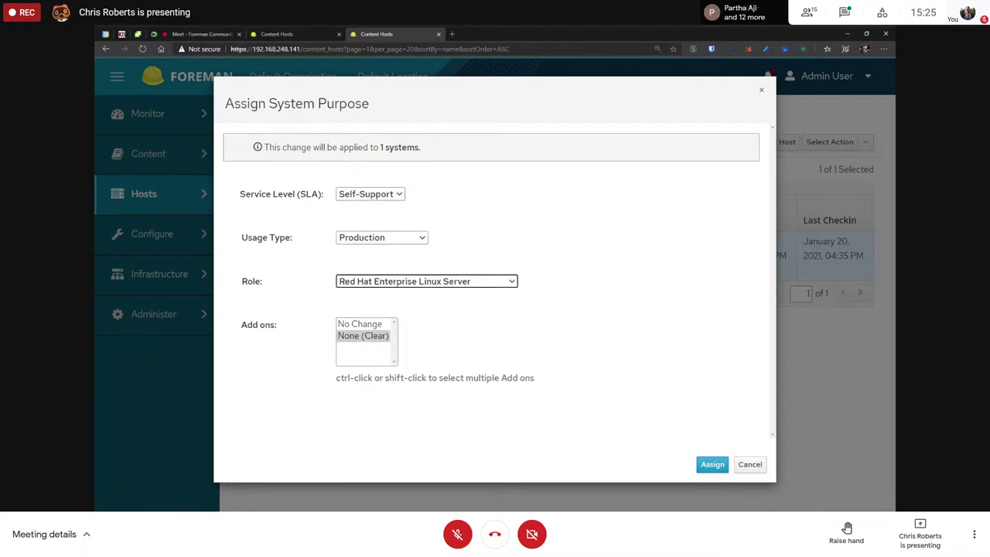
{"action": "left_click", "coordinate": [379, 328]}
{"action": "left_click", "coordinate": [712, 464]}
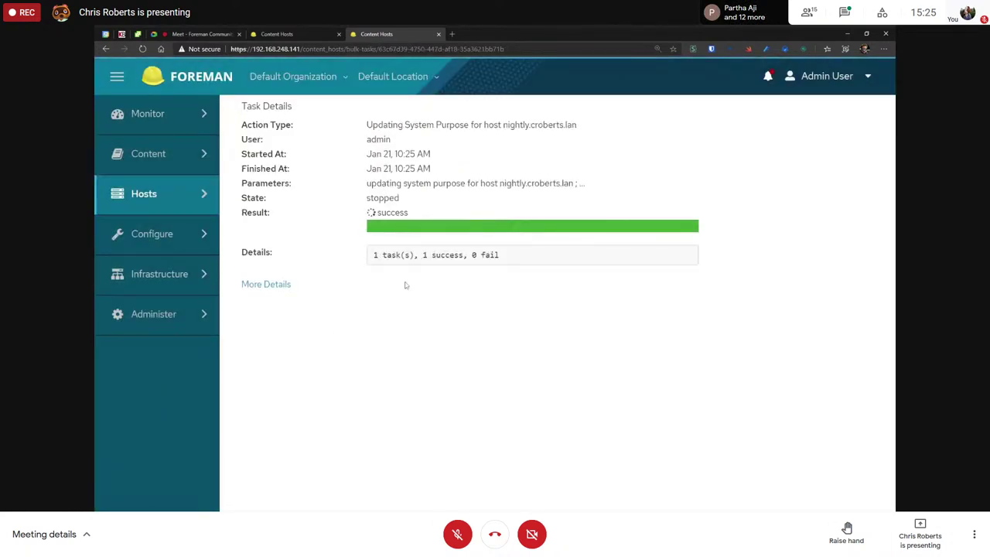
Step: Return to the Content Hosts list, open the nightly host's details and examine its System Purpose section
{"action": "mouse_move", "coordinate": [167, 195]}
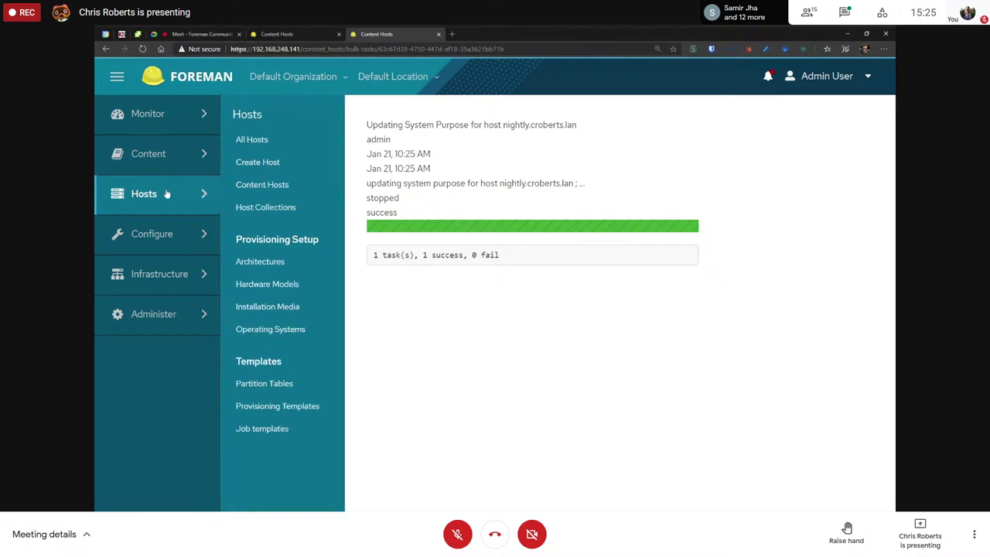
{"action": "left_click", "coordinate": [250, 185]}
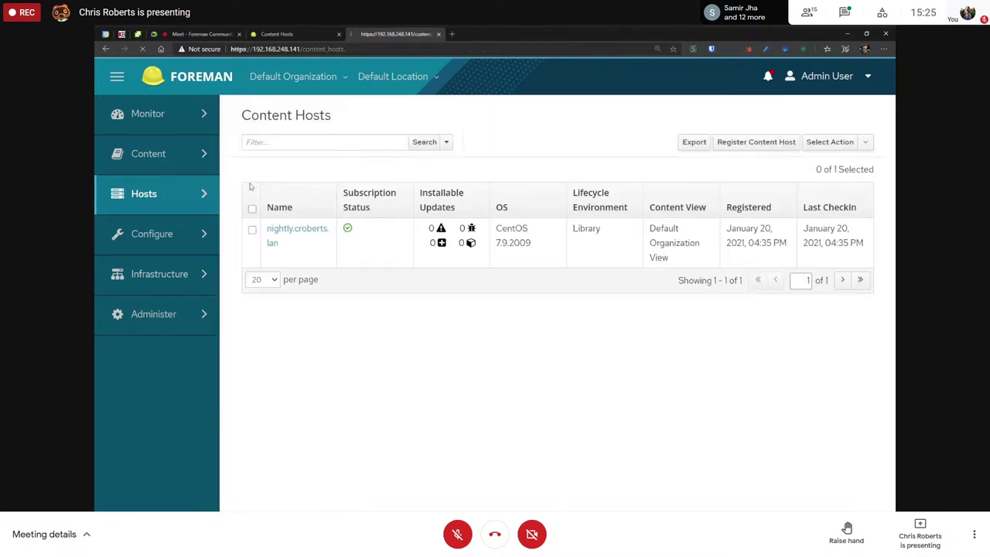
{"action": "left_click", "coordinate": [297, 230]}
{"action": "scroll", "coordinate": [349, 258], "scroll_direction": "down", "scroll_amount": 4}
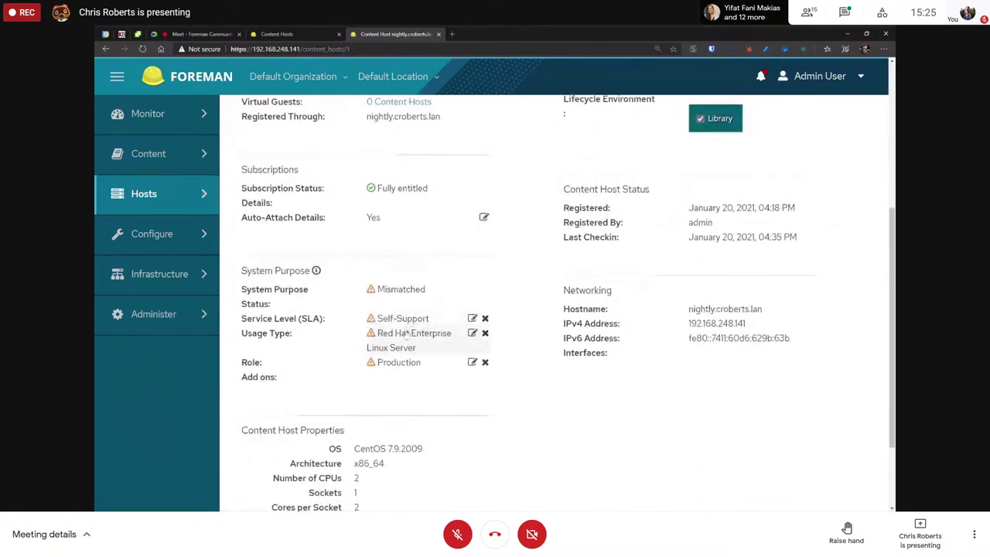
{"action": "scroll", "coordinate": [406, 317], "scroll_direction": "up", "scroll_amount": 4}
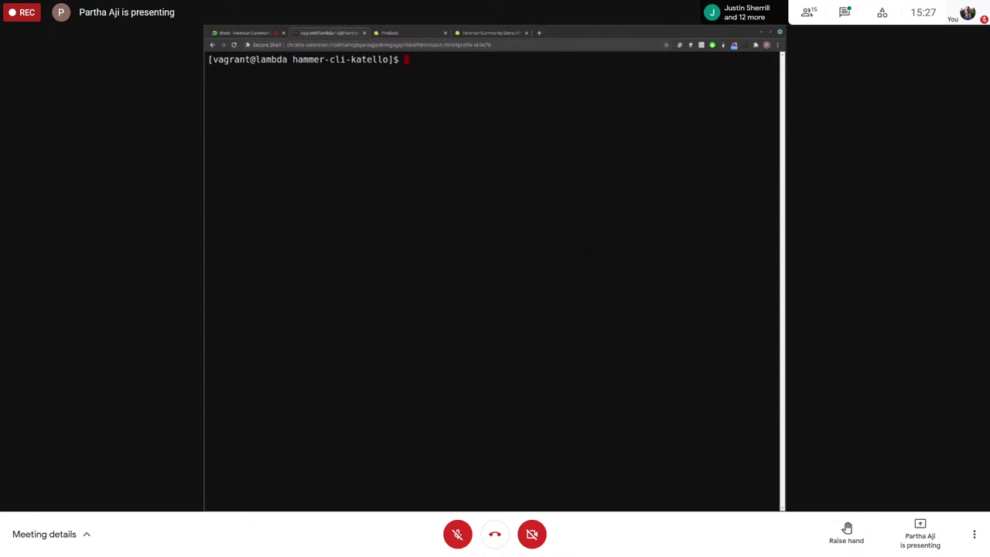
Step: In the terminal, run hammer without arguments and examine the content-export and content-import subcommands in its help
{"action": "type", "text": "hammer"}
{"action": "key", "text": "Return"}
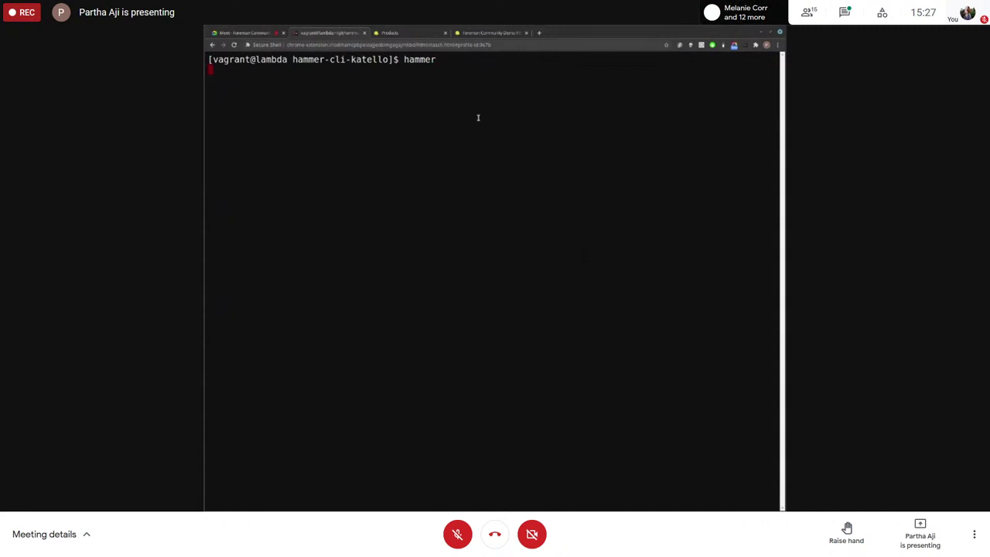
{"action": "scroll", "coordinate": [315, 124], "scroll_direction": "up", "scroll_amount": 15}
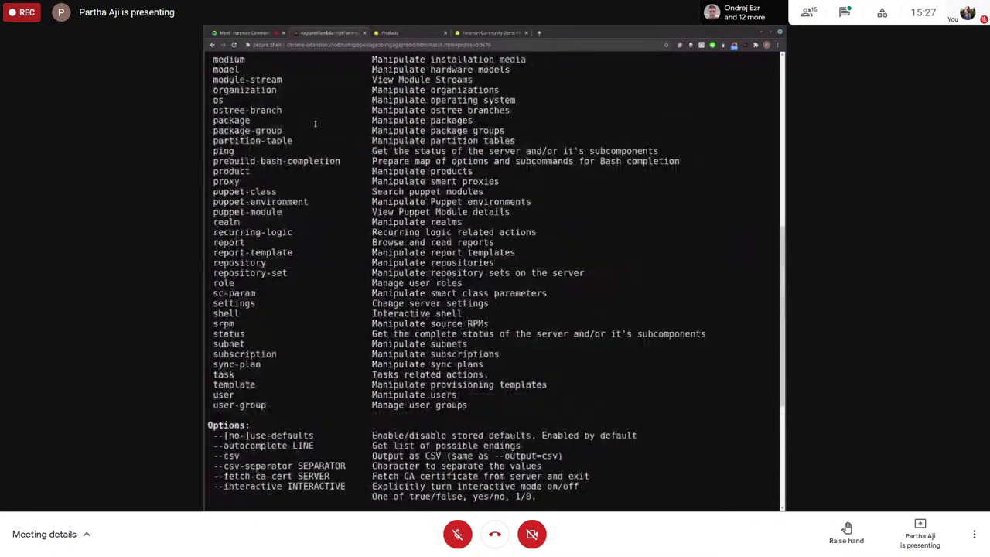
{"action": "scroll", "coordinate": [315, 124], "scroll_direction": "up", "scroll_amount": 5}
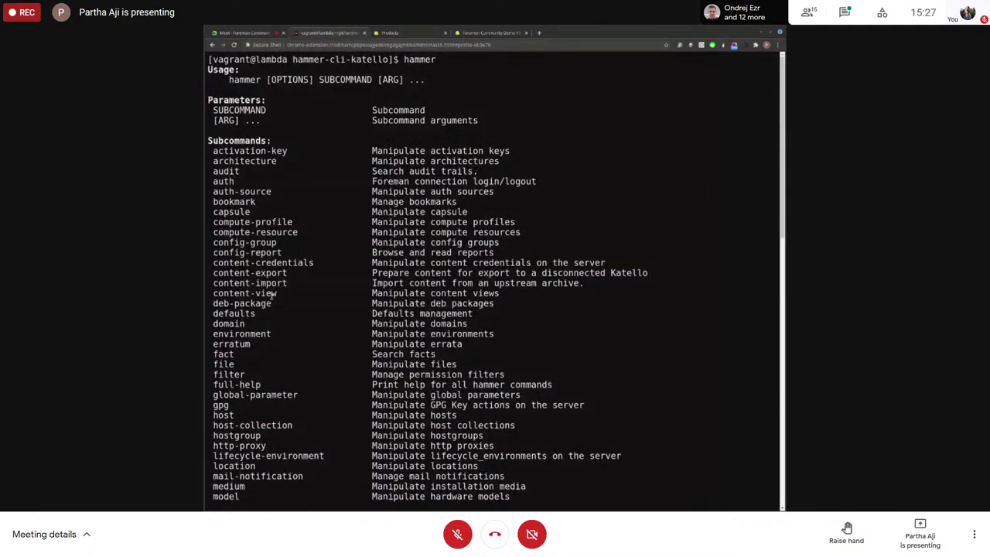
{"action": "left_click_drag", "start_coordinate": [288, 283], "coordinate": [208, 272]}
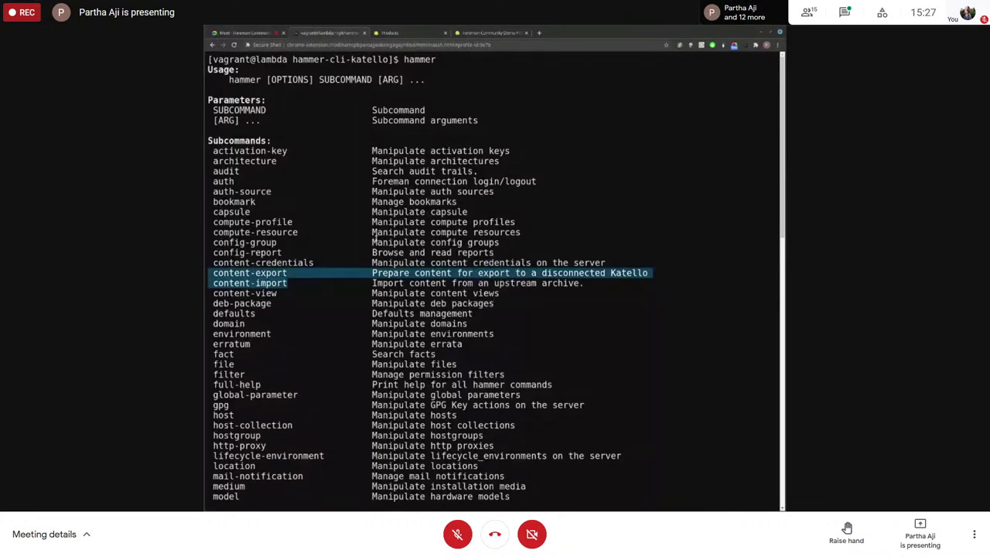
{"action": "scroll", "coordinate": [374, 234], "scroll_direction": "down", "scroll_amount": 20}
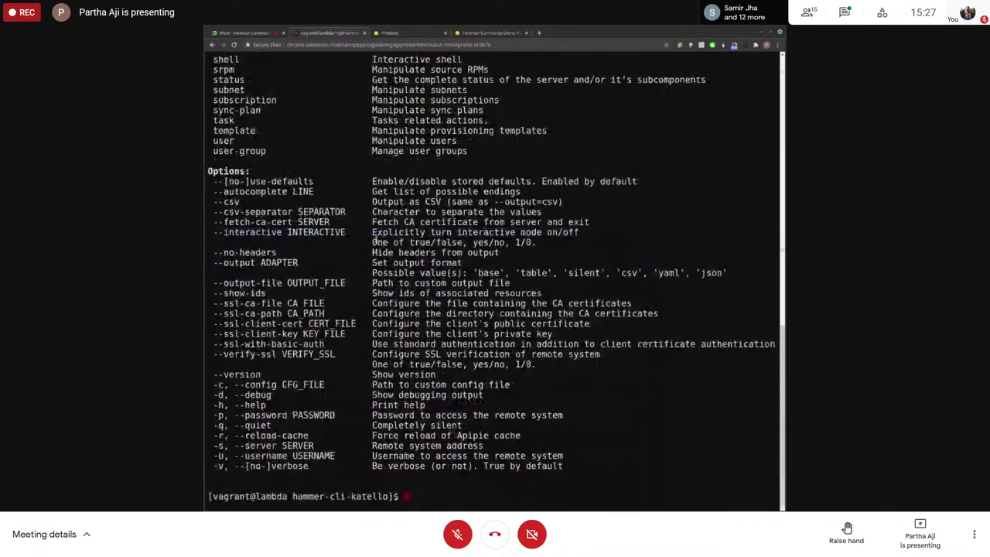
Step: Clear the terminal and run hammer content-export to list its subcommands
{"action": "type", "text": "clear"}
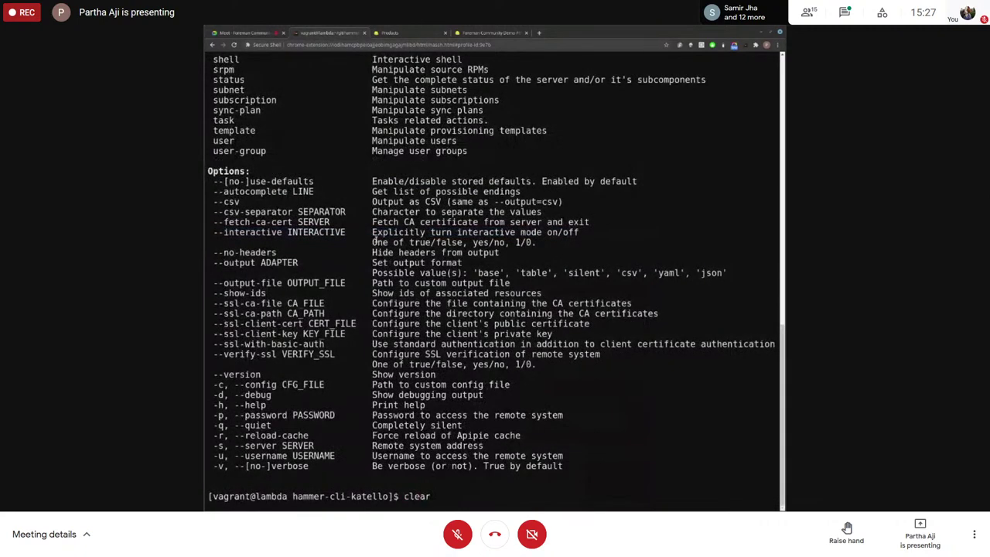
{"action": "key", "text": "Return"}
{"action": "type", "text": "hammer"}
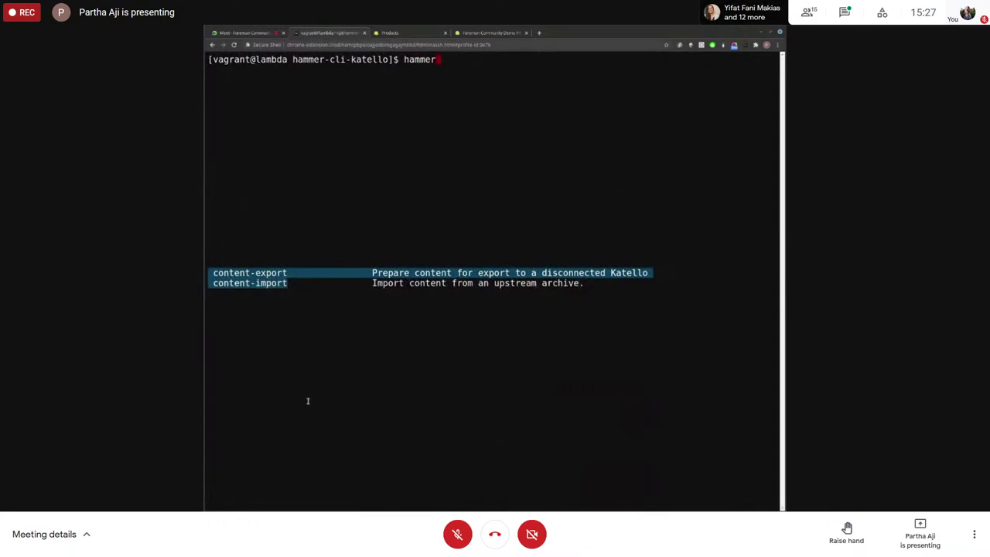
{"action": "left_click", "coordinate": [414, 244]}
{"action": "type", "text": "co"}
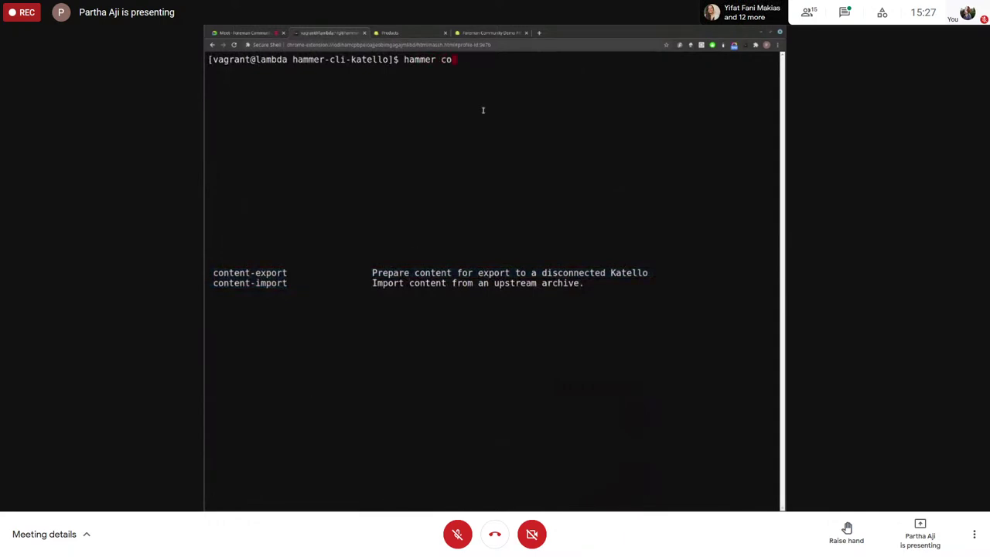
{"action": "type", "text": "nten"}
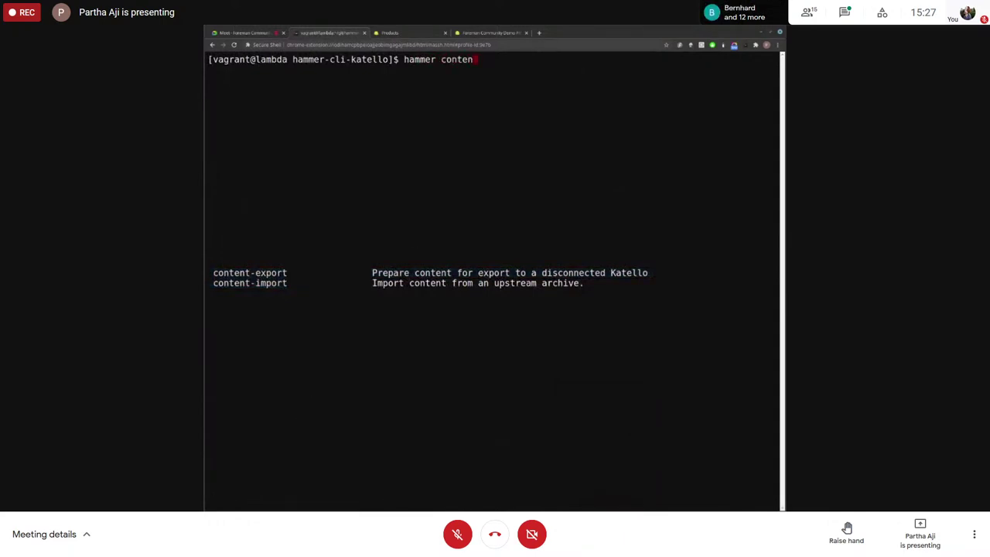
{"action": "type", "text": "t-export"}
{"action": "key", "text": "Return"}
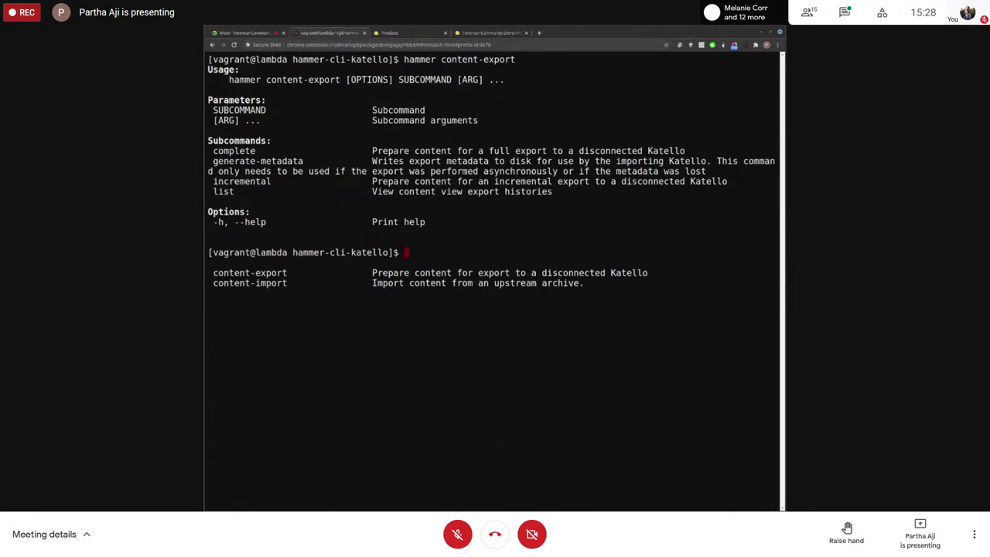
Step: Reset the terminal and run hammer content-export complete to list its subcommands
{"action": "type", "text": "cle"}
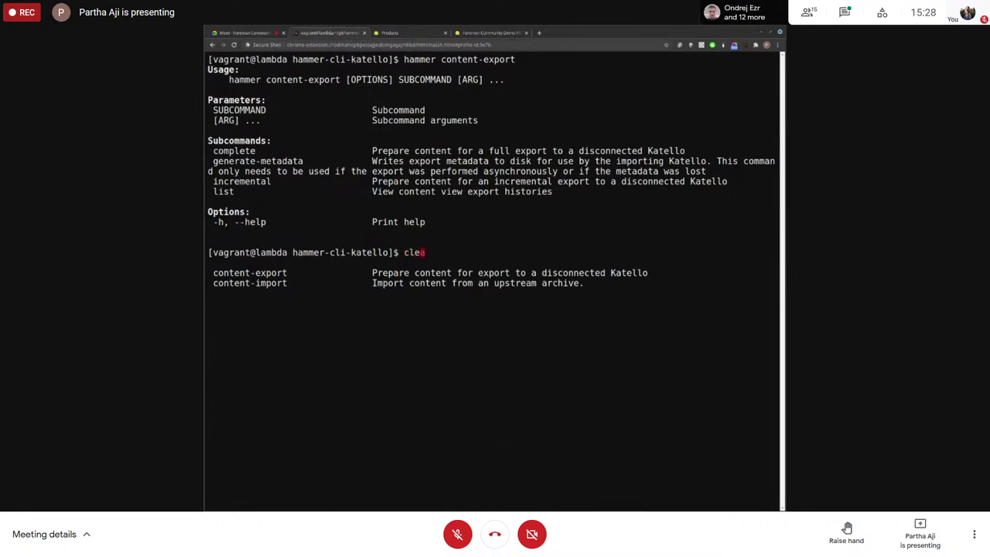
{"action": "type", "text": "a"}
{"action": "key", "text": "BackSpace"}
{"action": "key", "text": "BackSpace"}
{"action": "key", "text": "BackSpace"}
{"action": "key", "text": "BackSpace"}
{"action": "type", "text": "reset"}
{"action": "key", "text": "Return"}
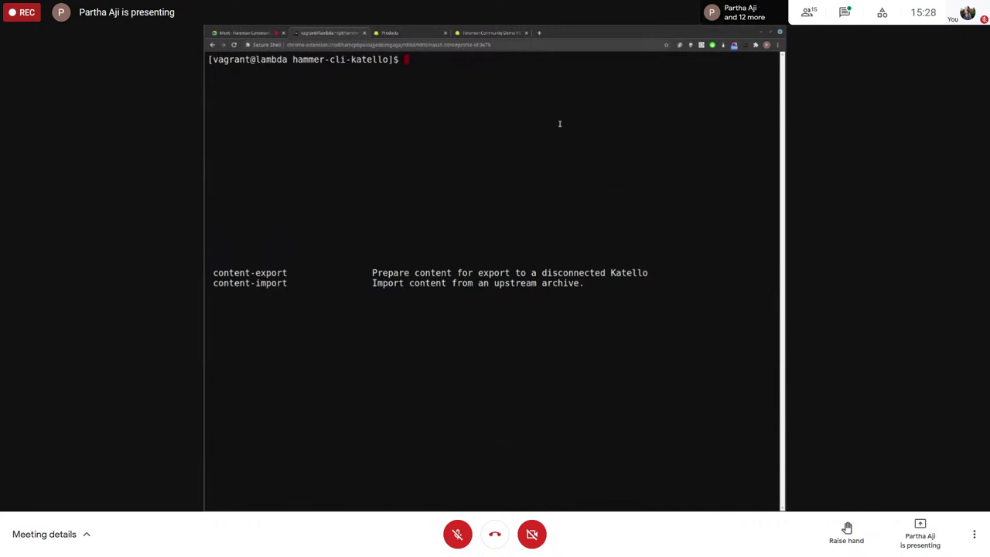
{"action": "type", "text": "hammer c"}
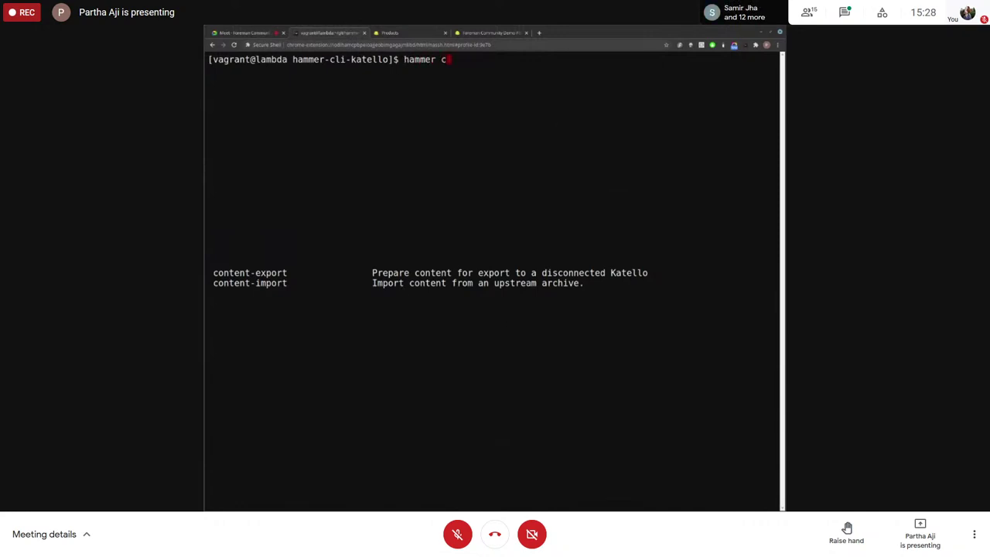
{"action": "type", "text": "ontent-export comple"}
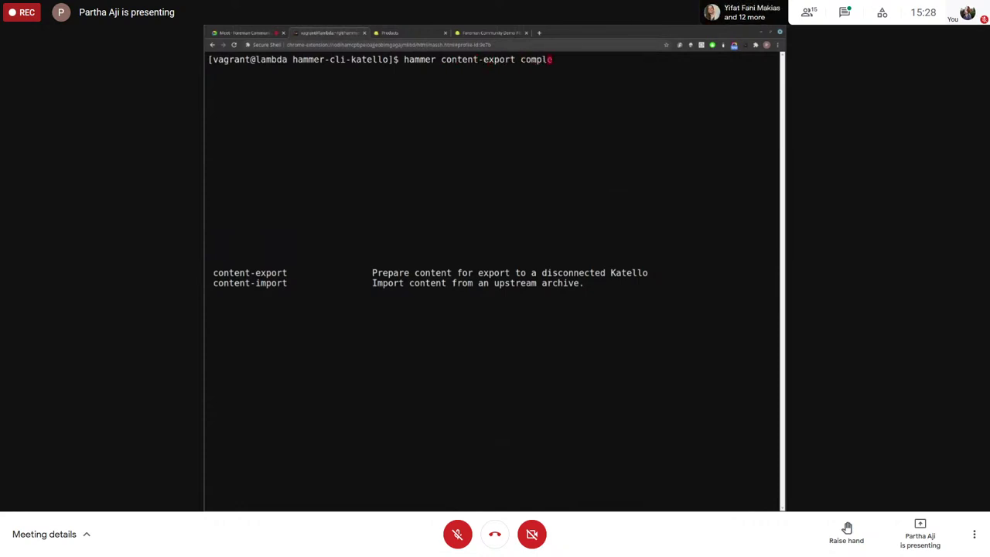
{"action": "type", "text": "te"}
{"action": "key", "text": "Return"}
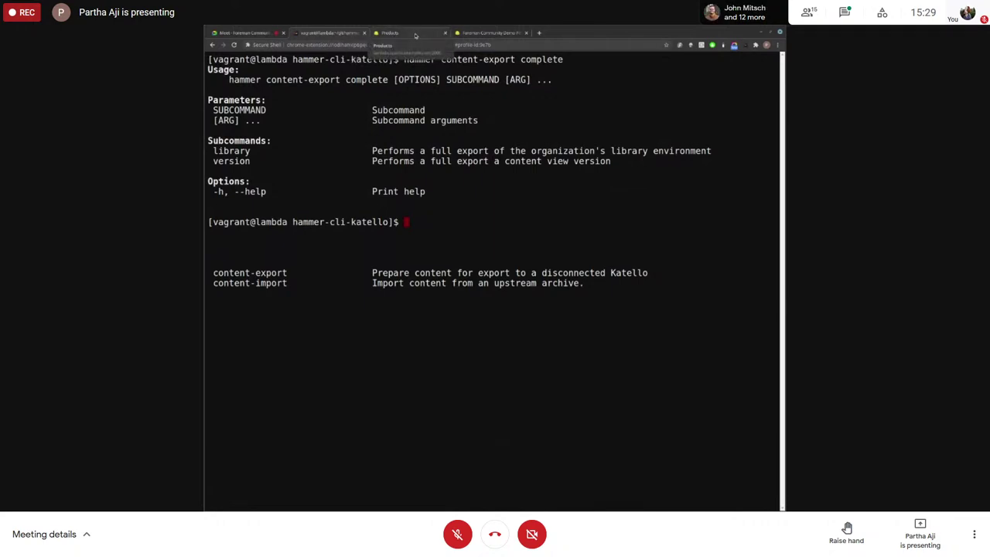
Step: Switch to Foreman, examine the repositories of the product prod in organization export-7442, and return to the terminal
{"action": "left_click", "coordinate": [416, 35]}
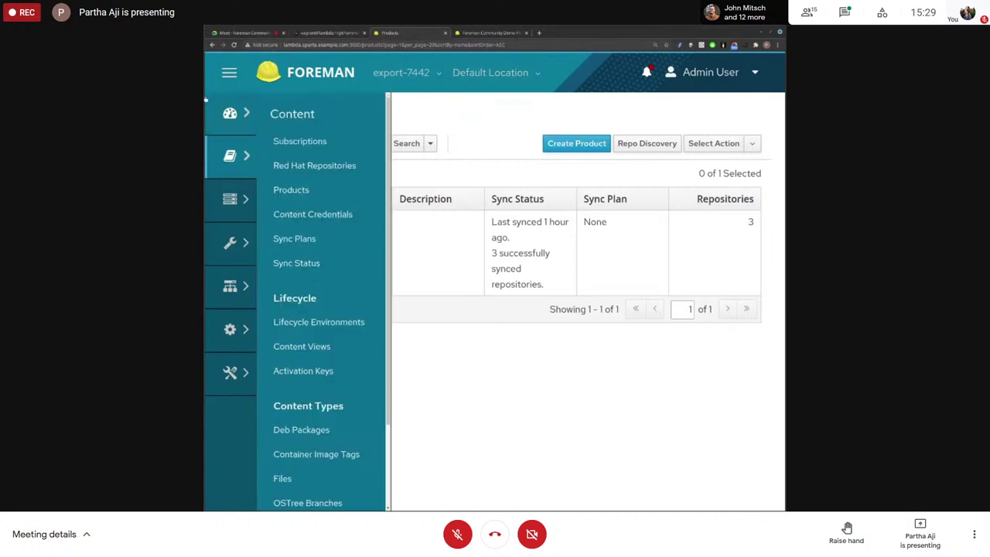
{"action": "left_click", "coordinate": [309, 197]}
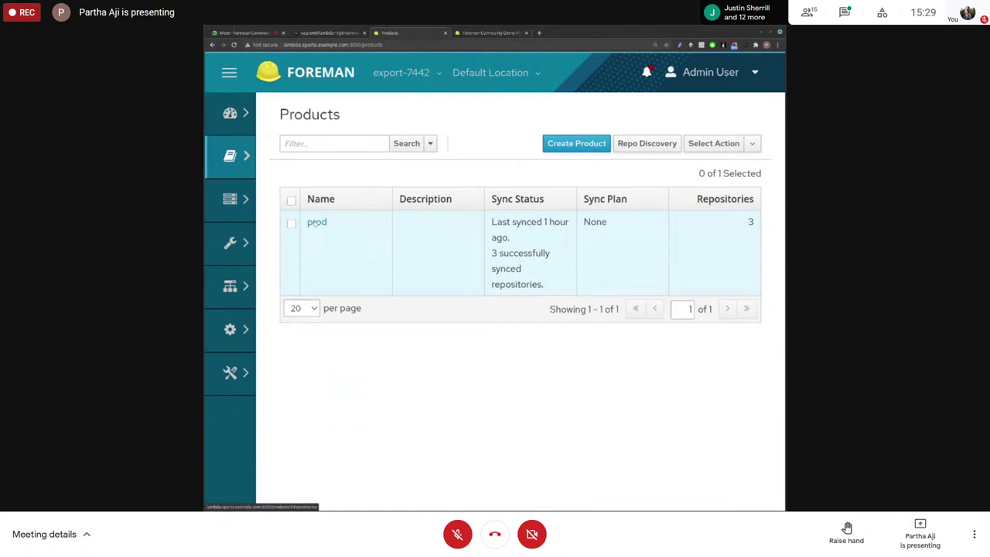
{"action": "left_click", "coordinate": [316, 222]}
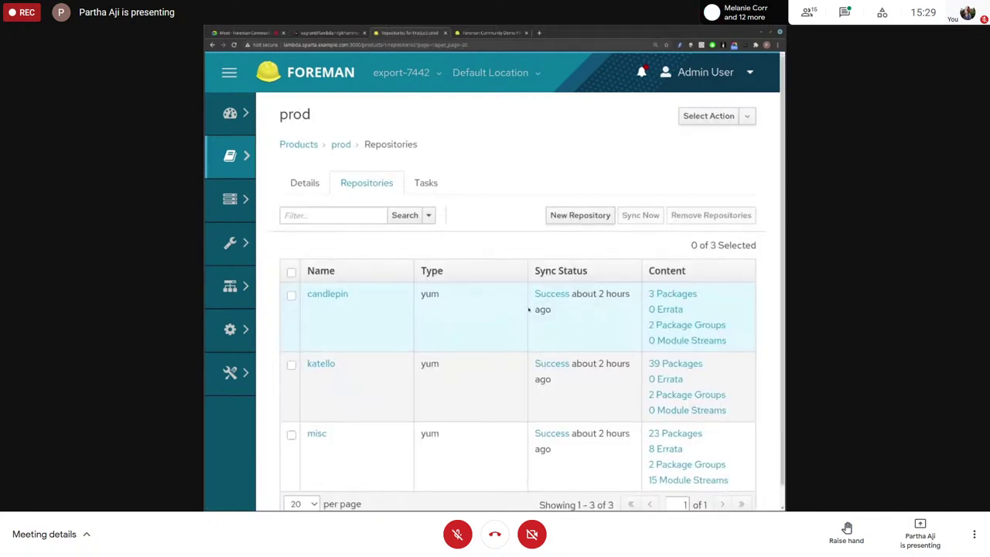
{"action": "scroll", "coordinate": [529, 310], "scroll_direction": "down", "scroll_amount": 1}
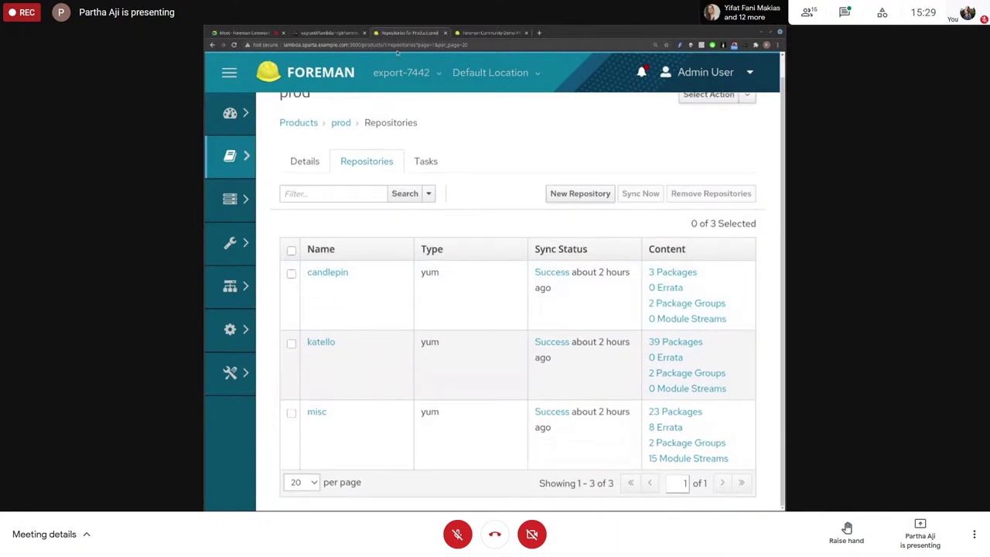
{"action": "left_click", "coordinate": [344, 32]}
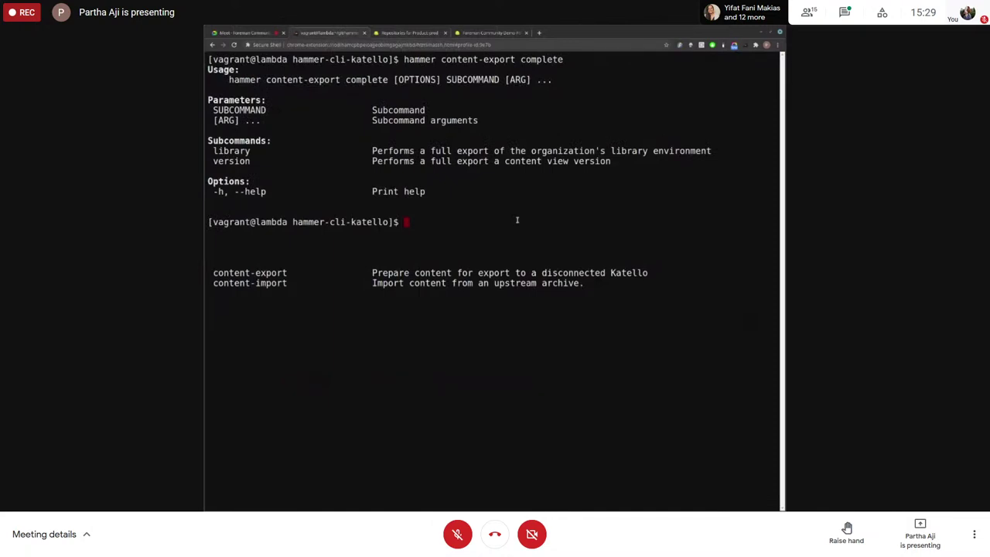
Step: List the organizations with hammer organization list, running the command twice
{"action": "type", "text": "hammer content"}
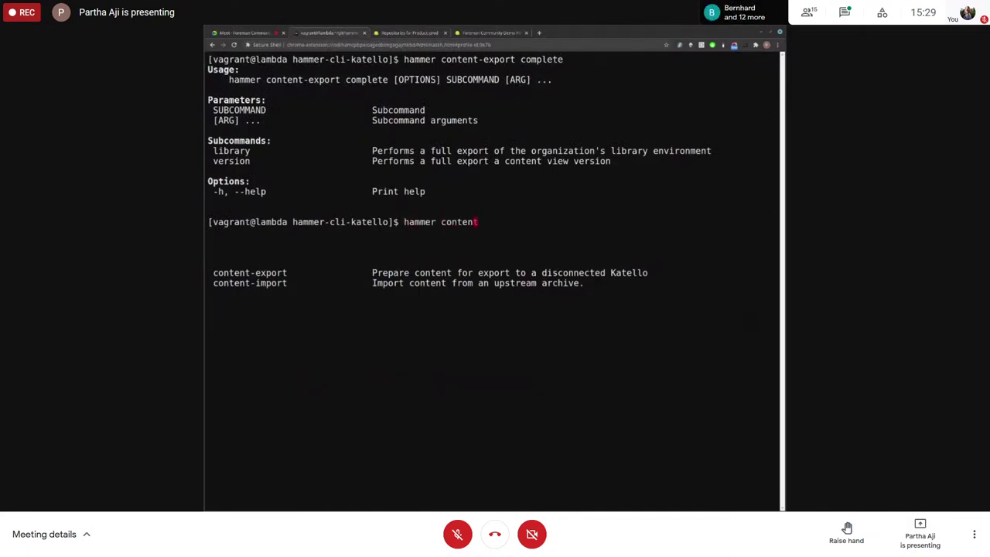
{"action": "key", "text": "BackSpace"}
{"action": "key", "text": "BackSpace"}
{"action": "key", "text": "BackSpace"}
{"action": "key", "text": "BackSpace"}
{"action": "key", "text": "BackSpace"}
{"action": "key", "text": "BackSpace"}
{"action": "key", "text": "BackSpace"}
{"action": "type", "text": "organization list"}
{"action": "key", "text": "Return"}
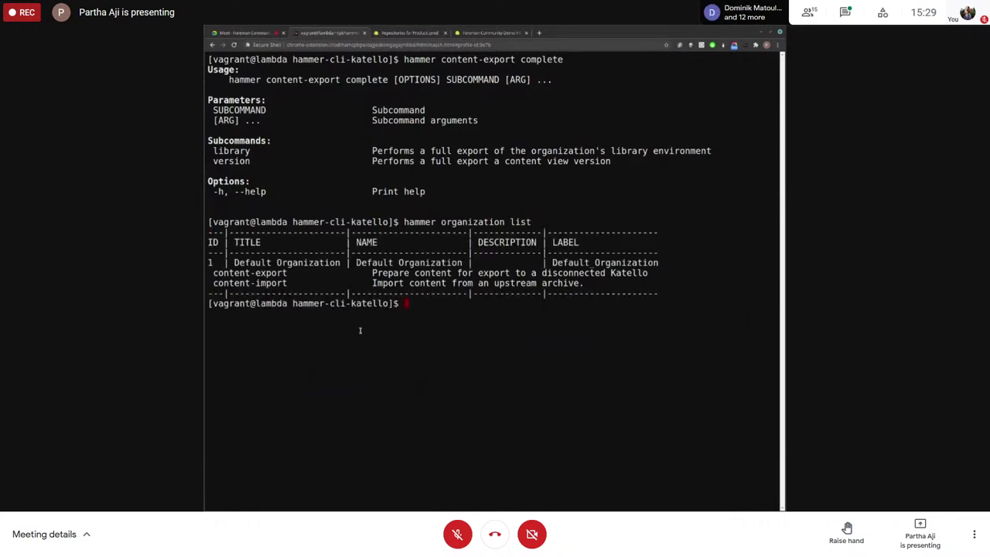
{"action": "key", "text": "Up"}
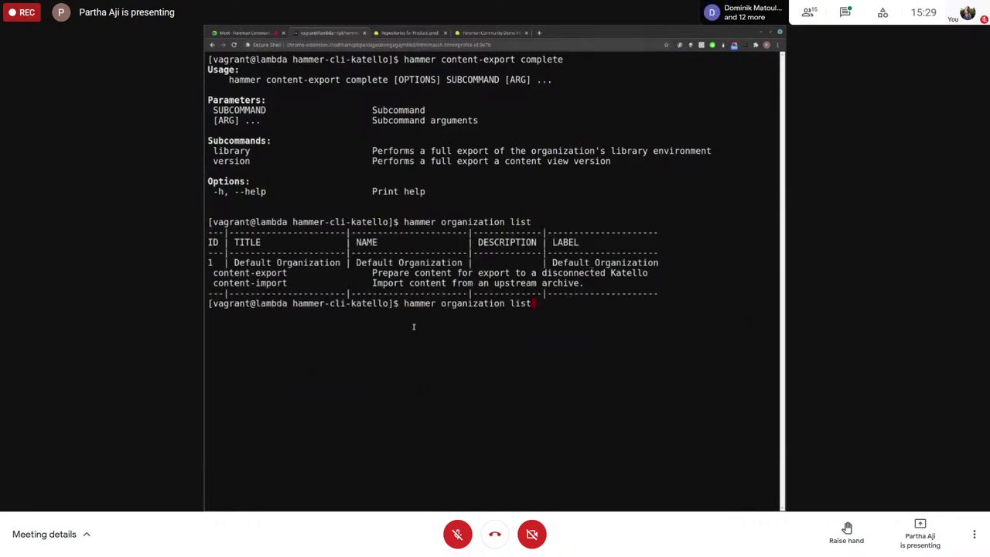
{"action": "key", "text": "Return"}
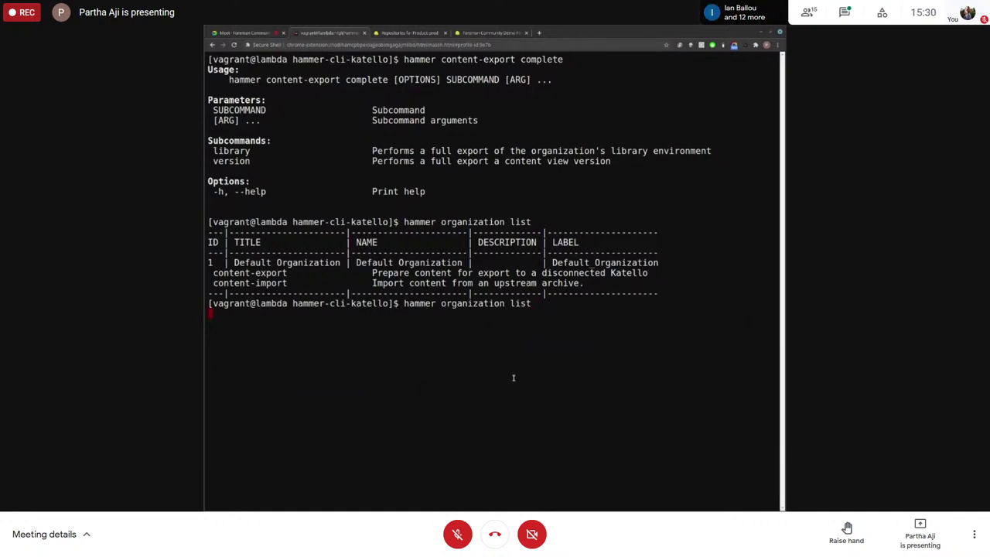
Step: Run hammer content-export complete library for the organization export-7442
{"action": "double_click", "coordinate": [263, 354]}
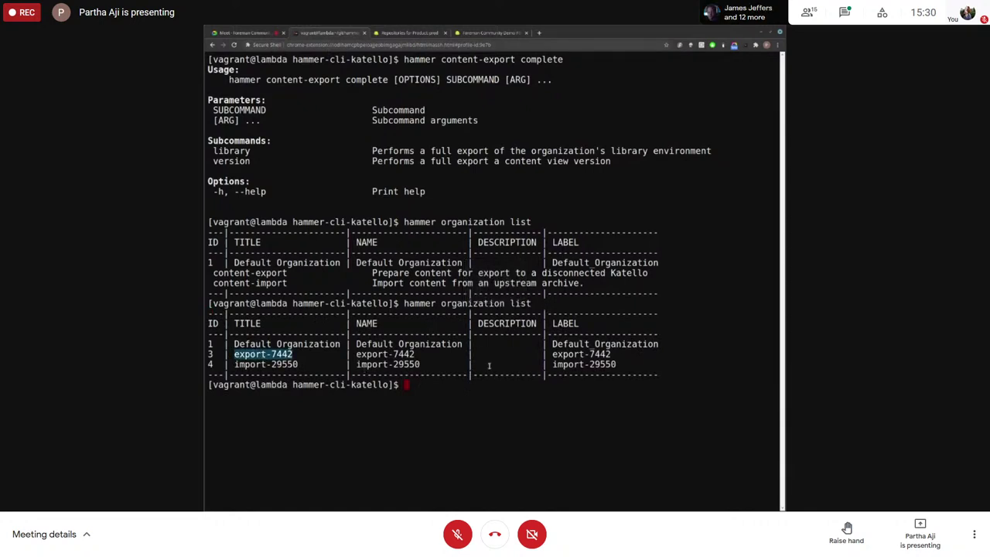
{"action": "type", "text": "hammer content-export "}
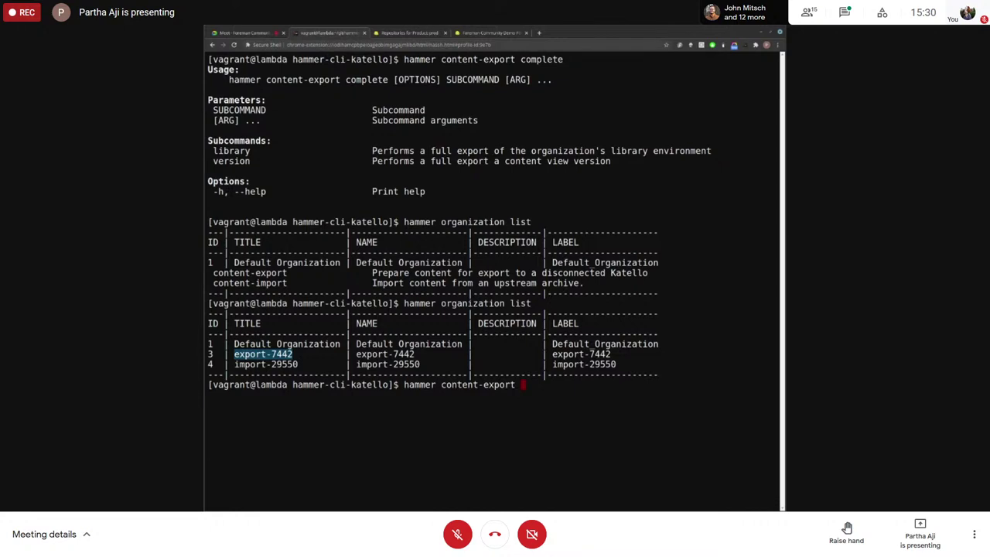
{"action": "type", "text": "complete "}
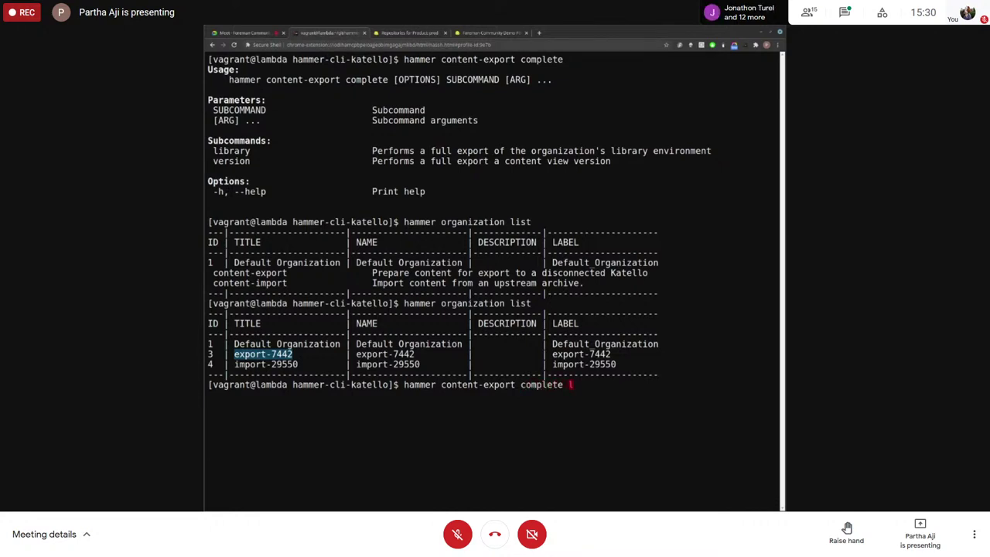
{"action": "type", "text": "library "}
{"action": "type", "text": "--organizartion"}
{"action": "key", "text": "BackSpace"}
{"action": "key", "text": "BackSpace"}
{"action": "key", "text": "BackSpace"}
{"action": "key", "text": "BackSpace"}
{"action": "key", "text": "BackSpace"}
{"action": "type", "text": "t"}
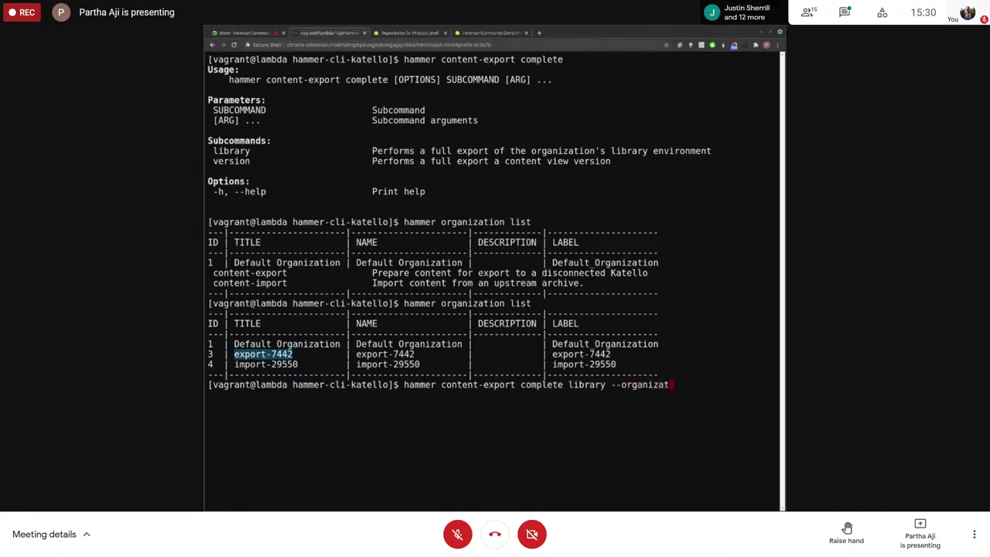
{"action": "type", "text": "ion="}
{"action": "middle_click", "coordinate": [697, 369]}
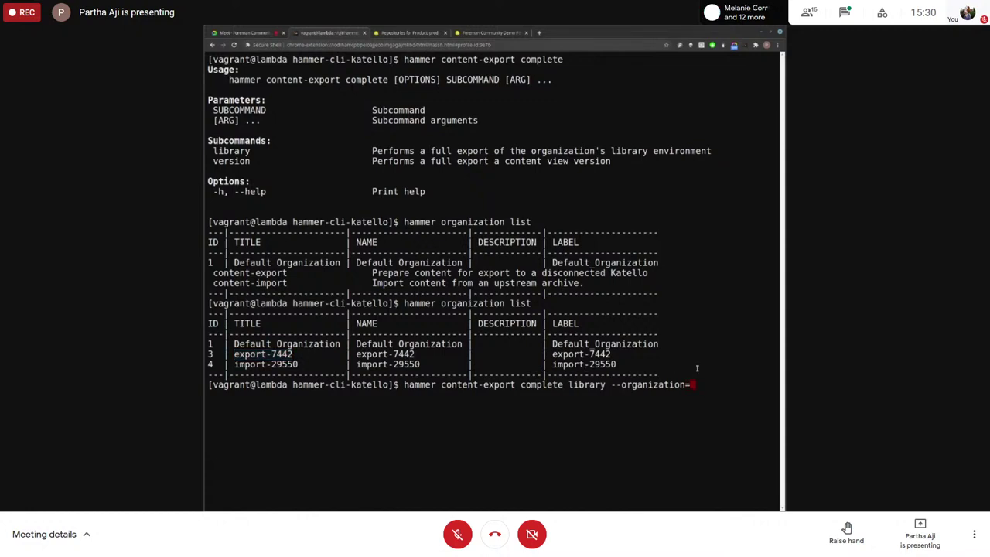
{"action": "key", "text": "Return"}
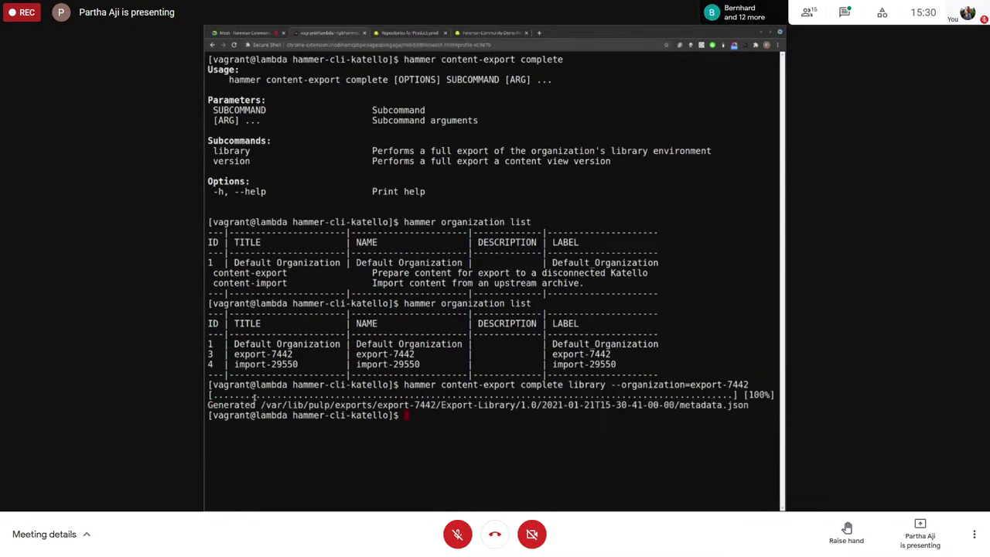
Step: List the generated export directory with ls -lh and examine the archive's file size
{"action": "type", "text": "ls -l"}
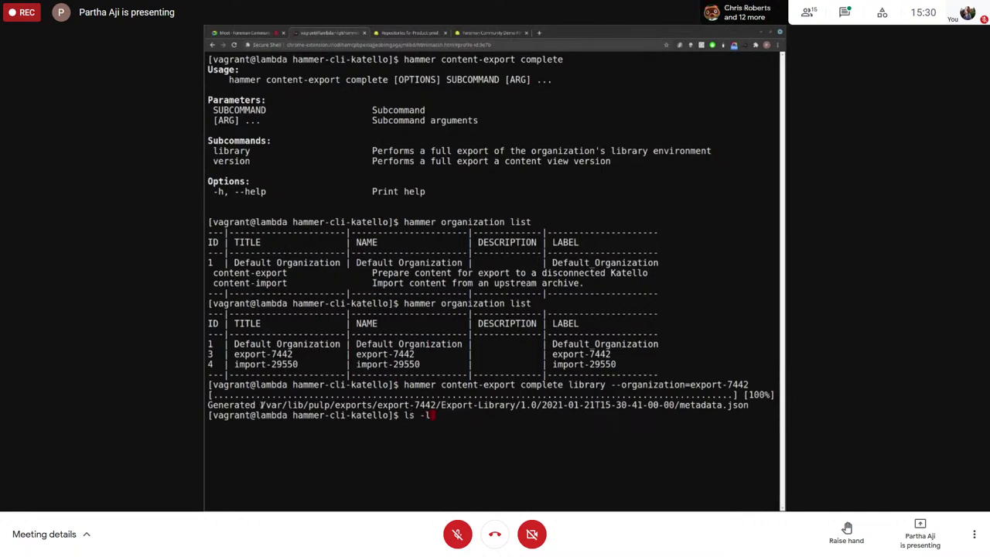
{"action": "type", "text": "h"}
{"action": "left_click_drag", "start_coordinate": [261, 405], "coordinate": [679, 407]}
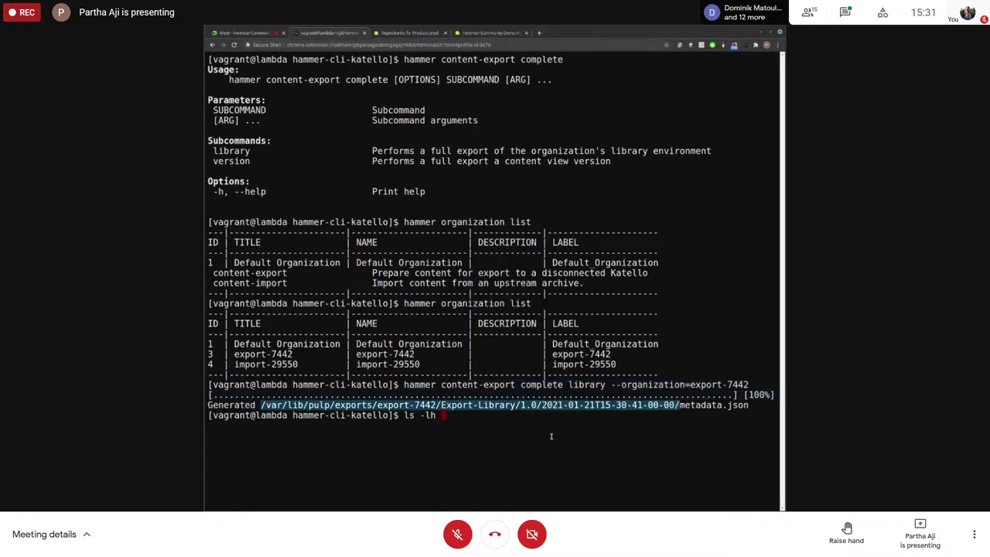
{"action": "key", "text": "ctrl+shift+v"}
{"action": "key", "text": "Return"}
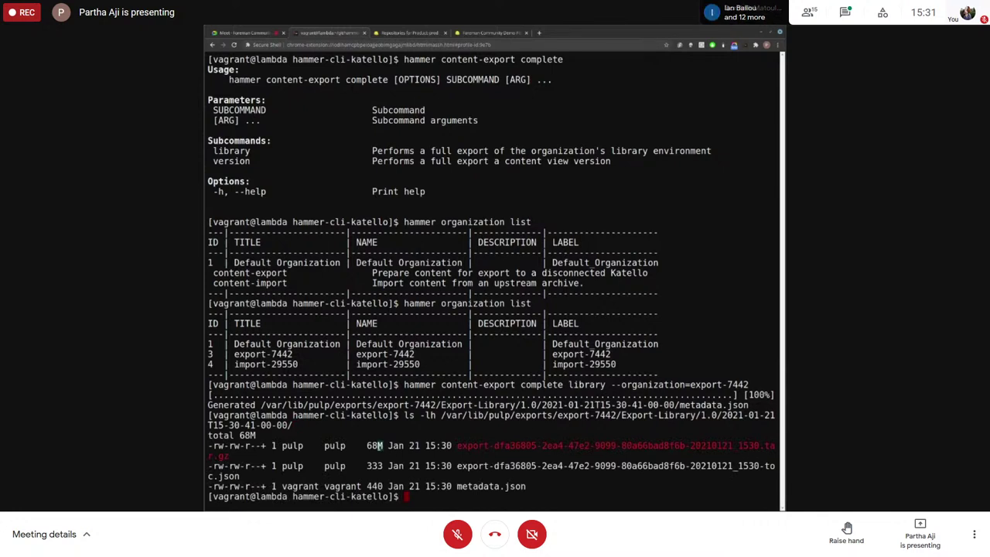
{"action": "double_click", "coordinate": [374, 446]}
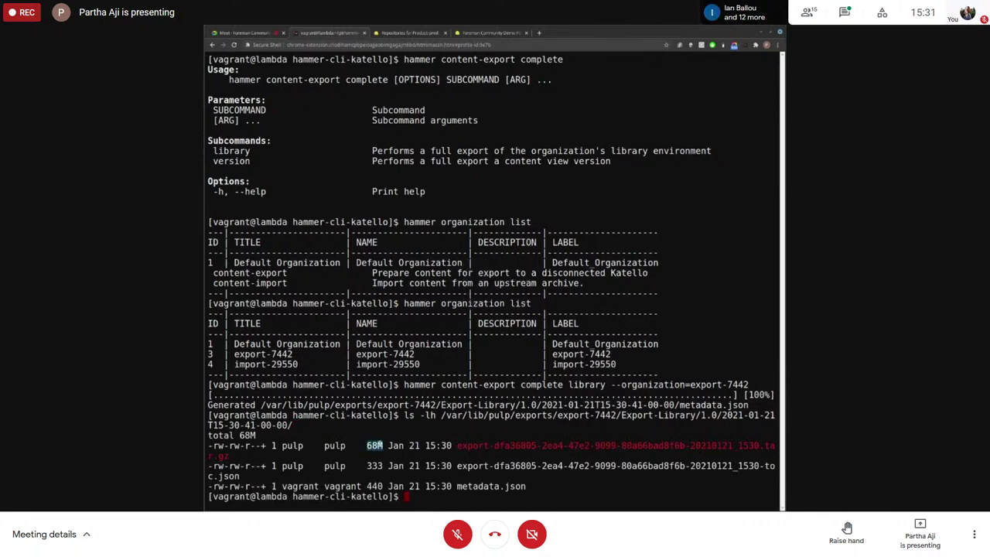
{"action": "left_click", "coordinate": [388, 441]}
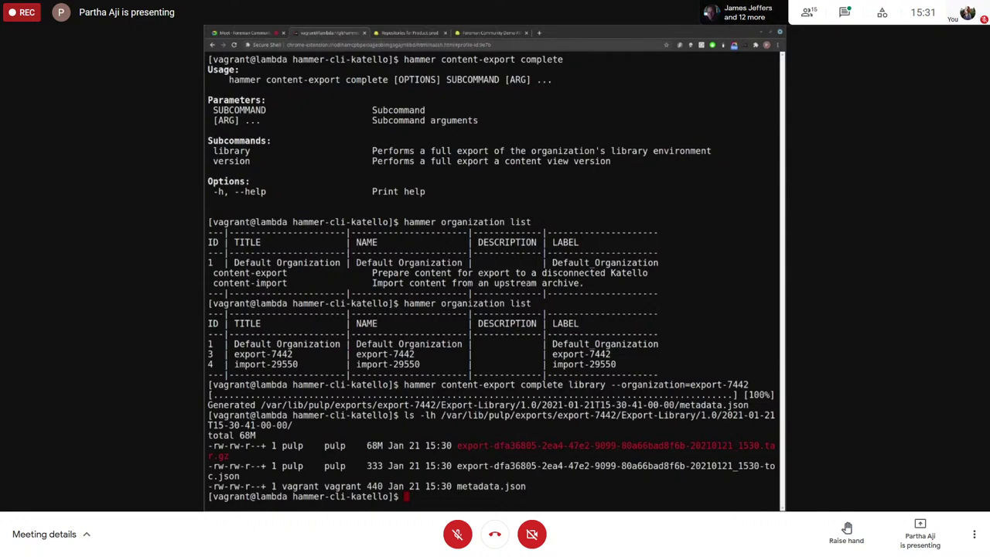
{"action": "key", "text": "Up"}
{"action": "key", "text": "Up"}
{"action": "key", "text": "ctrl+a"}
{"action": "key", "text": "Right"}
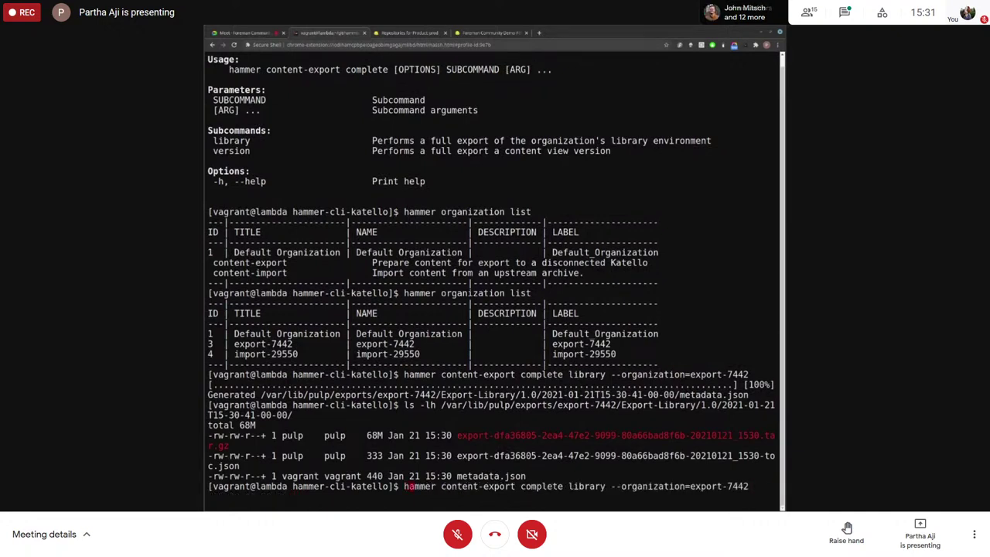
{"action": "key", "text": "Right"}
{"action": "key", "text": "Right"}
{"action": "key", "text": "Right"}
{"action": "key", "text": "Right"}
{"action": "key", "text": "Right"}
{"action": "key", "text": "Right"}
{"action": "key", "text": "Right"}
{"action": "key", "text": "Right"}
{"action": "key", "text": "Right"}
{"action": "key", "text": "Right"}
{"action": "key", "text": "Right"}
{"action": "key", "text": "Right"}
{"action": "key", "text": "Right"}
{"action": "key", "text": "Right"}
{"action": "key", "text": "Right"}
{"action": "key", "text": "Right"}
{"action": "key", "text": "Right"}
{"action": "key", "text": "Right"}
{"action": "key", "text": "Right"}
{"action": "key", "text": "Right"}
{"action": "key", "text": "Down"}
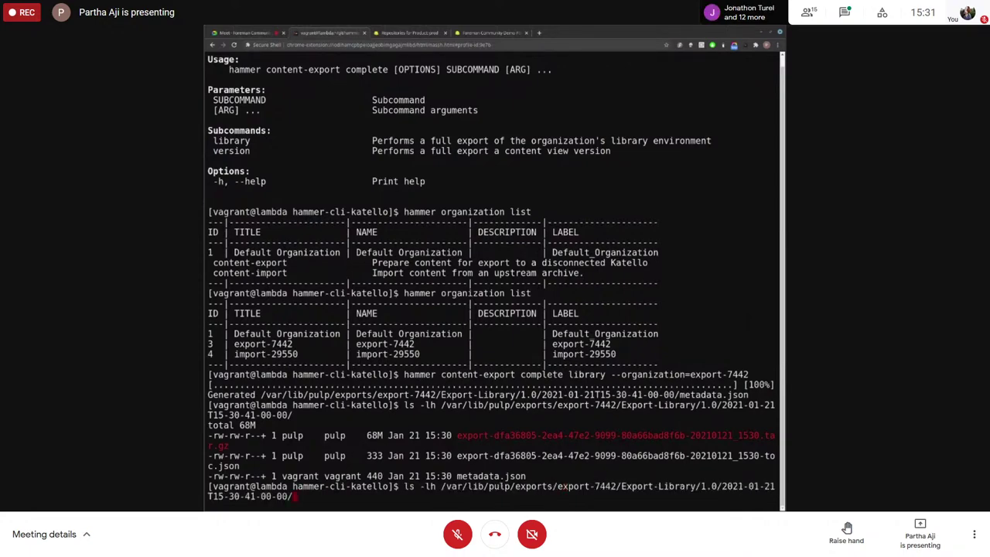
Step: Switch to Foreman and start a new repository in the product prod, named repo4 with type yum
{"action": "left_click", "coordinate": [414, 35]}
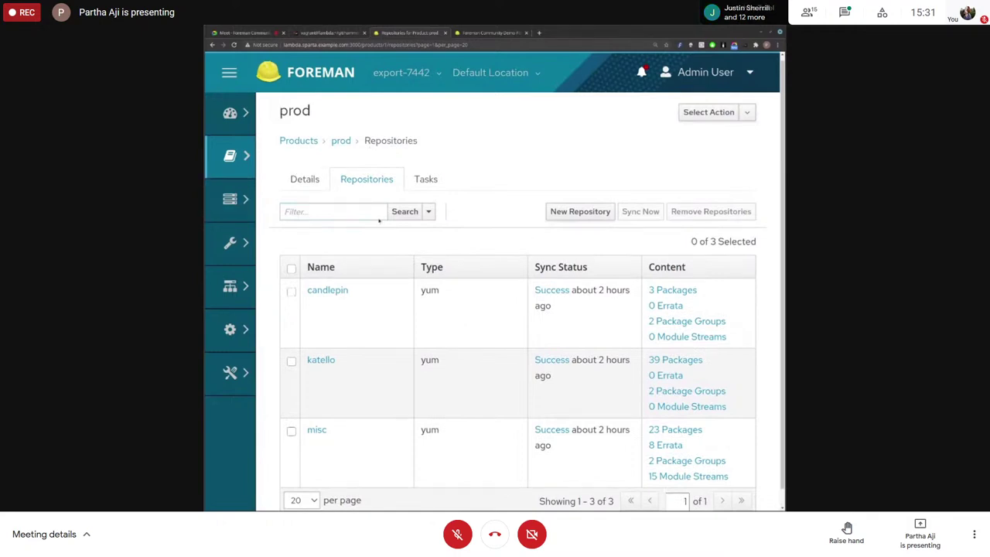
{"action": "left_click", "coordinate": [578, 218]}
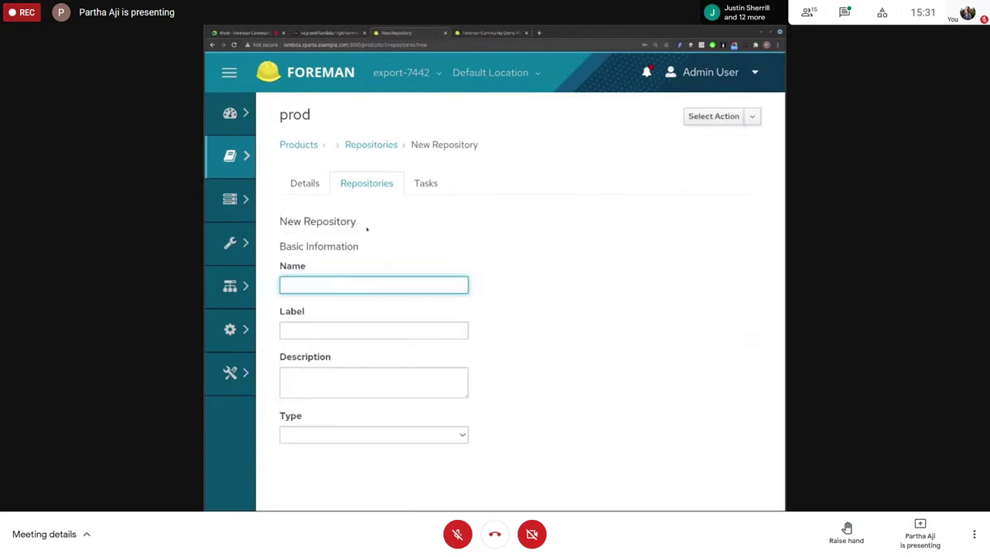
{"action": "left_click", "coordinate": [342, 283]}
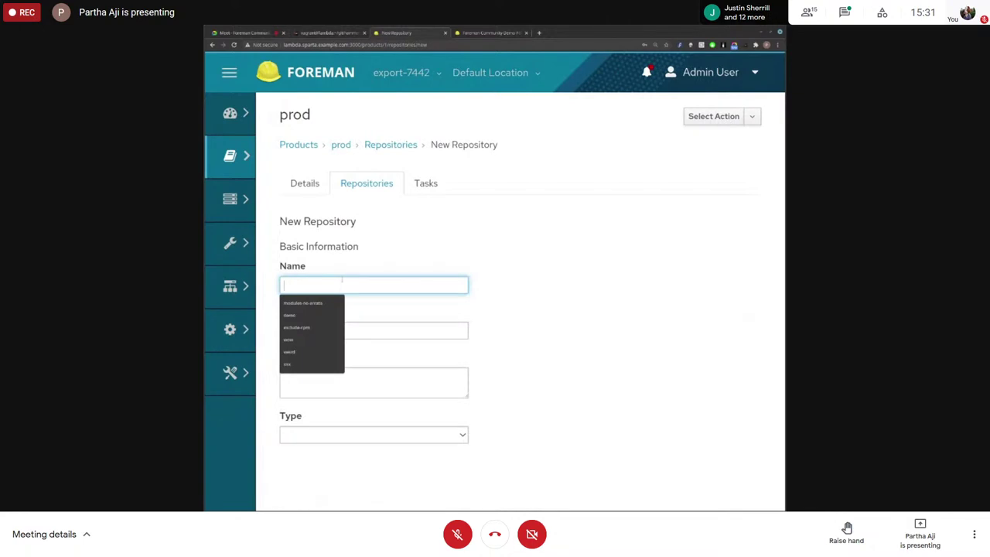
{"action": "type", "text": "repo4"}
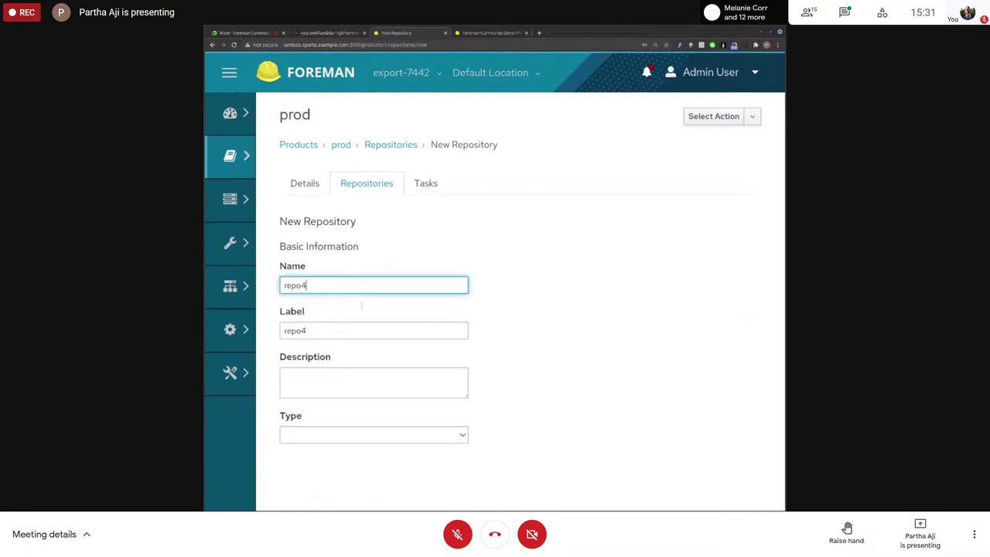
{"action": "left_click", "coordinate": [314, 441]}
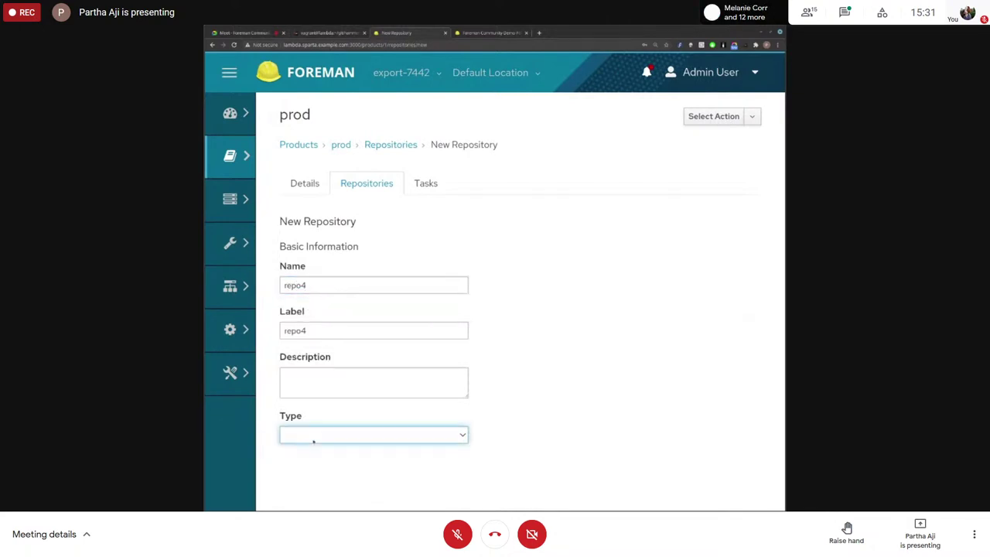
{"action": "left_click", "coordinate": [314, 456]}
Step: Set the upstream URL to the first suggested fedorapeople.org Katello releases address and save the repository
{"action": "scroll", "coordinate": [321, 333], "scroll_direction": "down", "scroll_amount": 5}
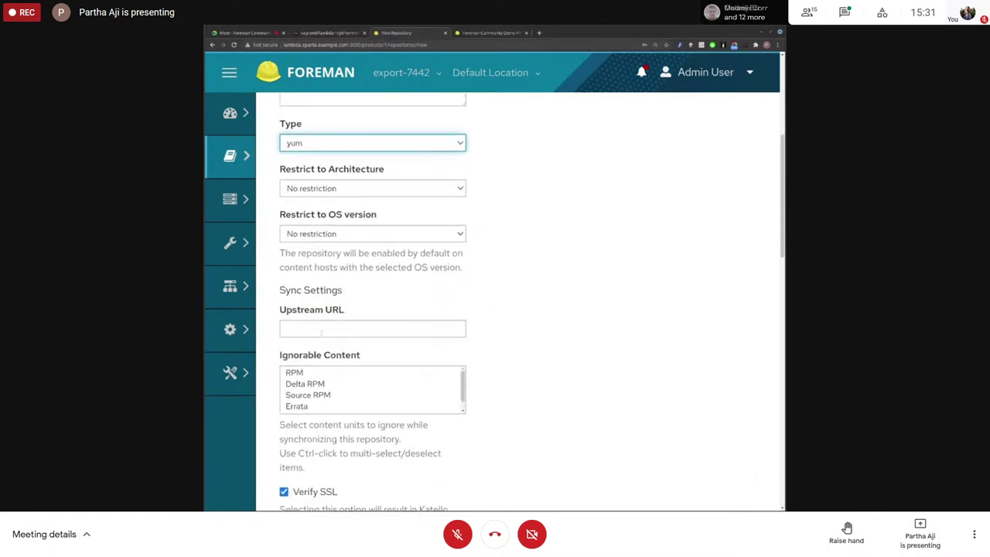
{"action": "scroll", "coordinate": [321, 332], "scroll_direction": "up", "scroll_amount": 1}
{"action": "left_click", "coordinate": [325, 351]}
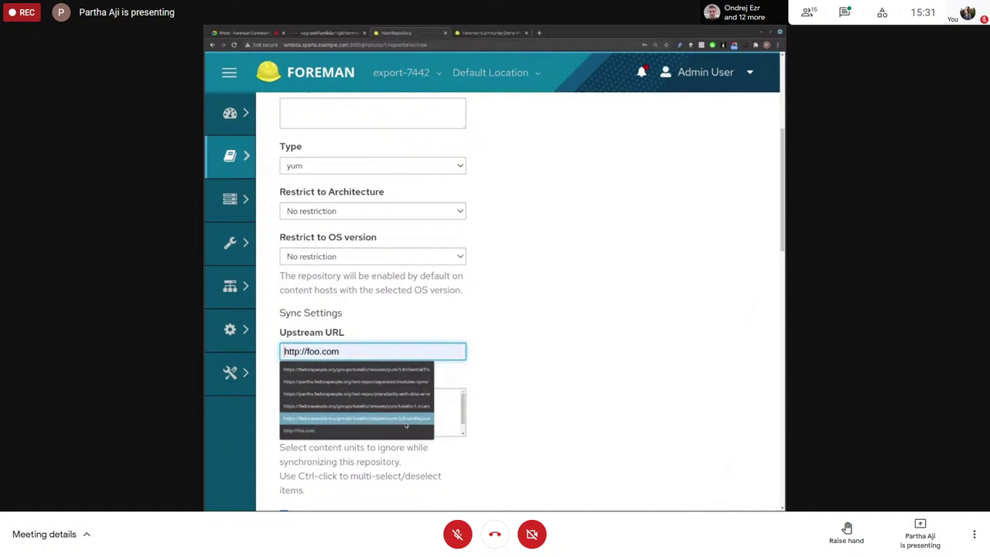
{"action": "left_click", "coordinate": [400, 375]}
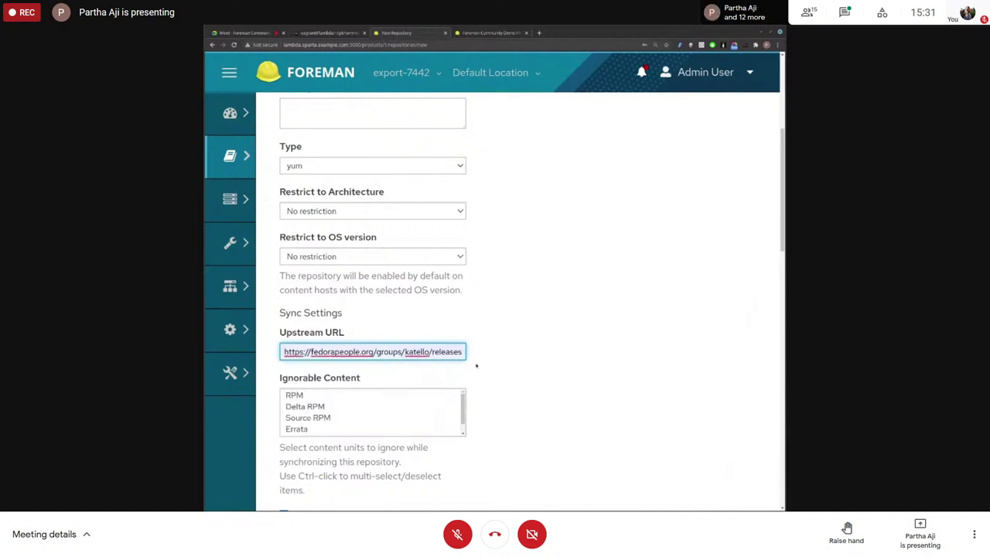
{"action": "scroll", "coordinate": [436, 389], "scroll_direction": "down", "scroll_amount": 5}
{"action": "scroll", "coordinate": [370, 421], "scroll_direction": "down", "scroll_amount": 6}
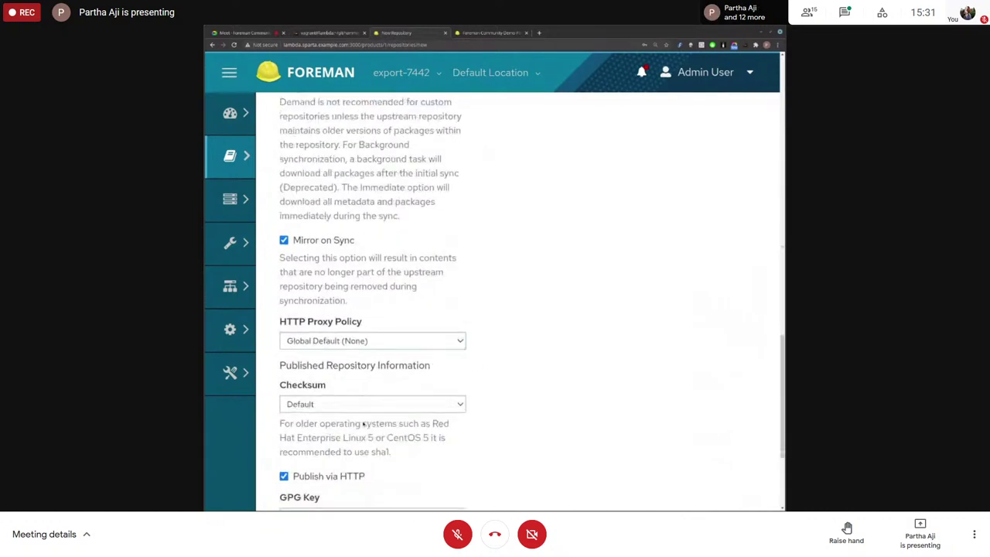
{"action": "left_click", "coordinate": [303, 501]}
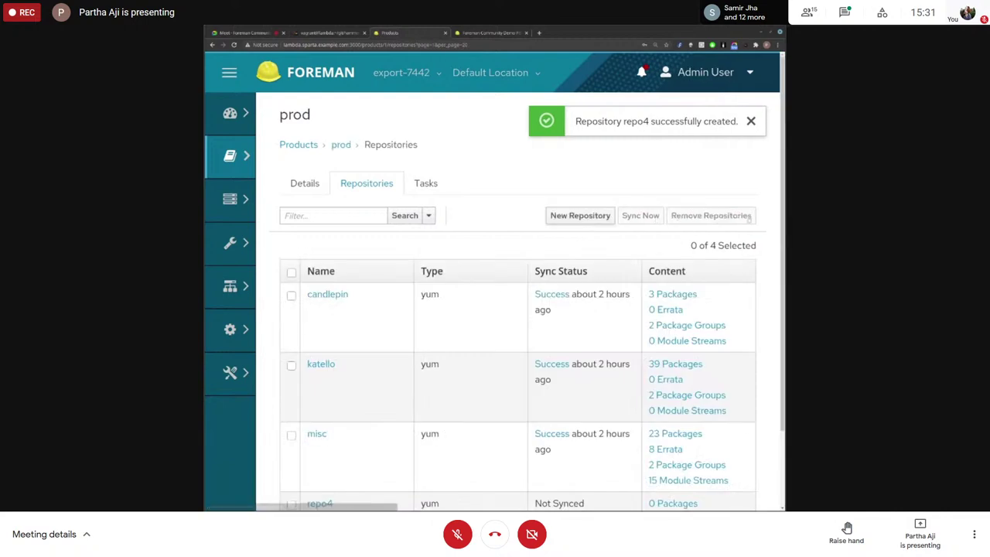
Step: Select only repo4 in the repository list of prod and start its synchronization
{"action": "scroll", "coordinate": [333, 350], "scroll_direction": "down", "scroll_amount": 2}
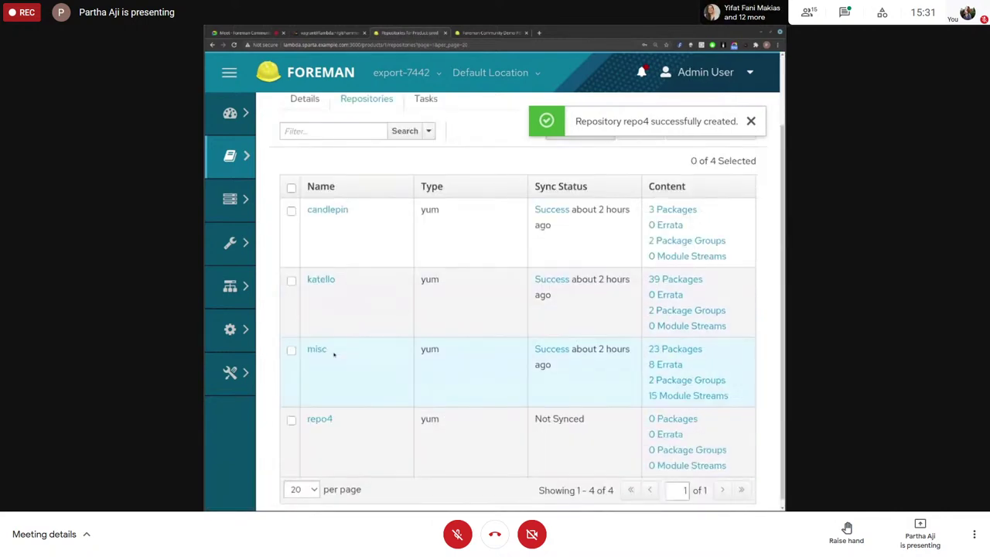
{"action": "left_click", "coordinate": [292, 414]}
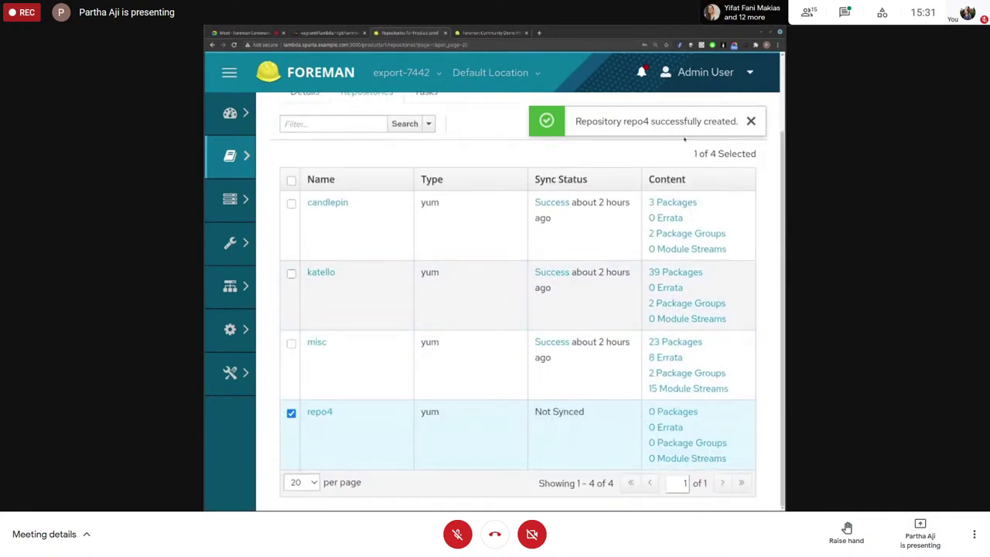
{"action": "left_click", "coordinate": [750, 121]}
{"action": "left_click", "coordinate": [640, 123]}
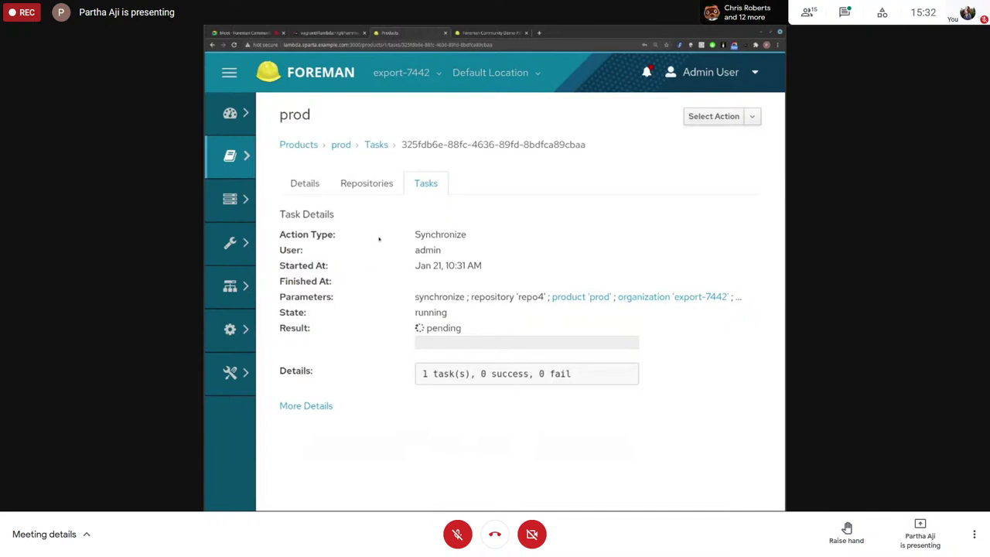
Step: Close the Foreman Community Demo browser tab and check the synchronization task of repo4 in Foreman
{"action": "left_click", "coordinate": [329, 32]}
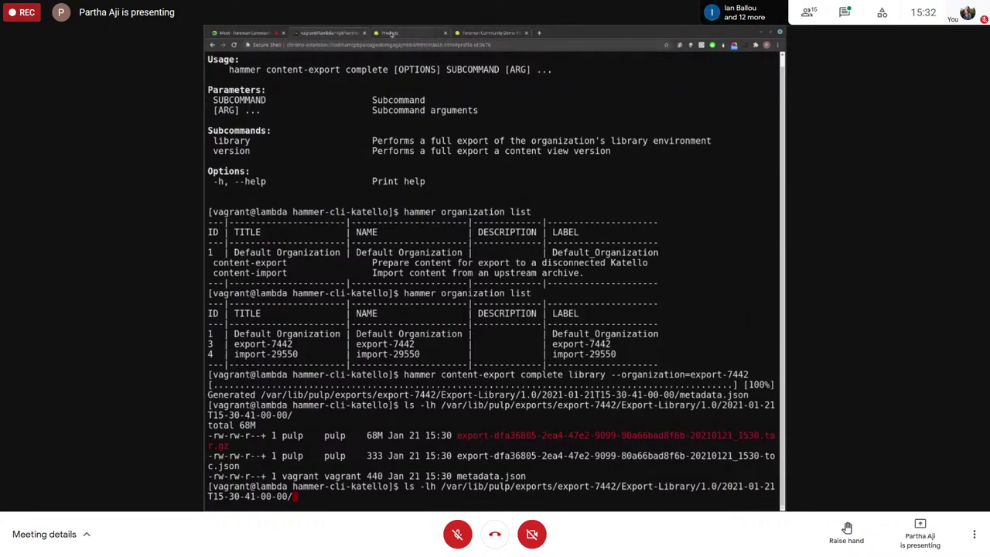
{"action": "left_click", "coordinate": [526, 32]}
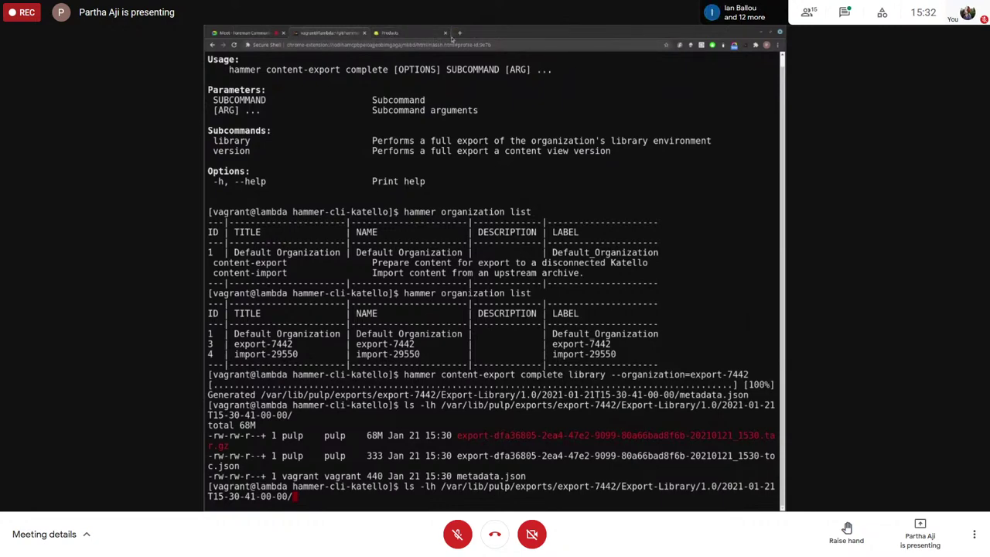
{"action": "left_click", "coordinate": [403, 34]}
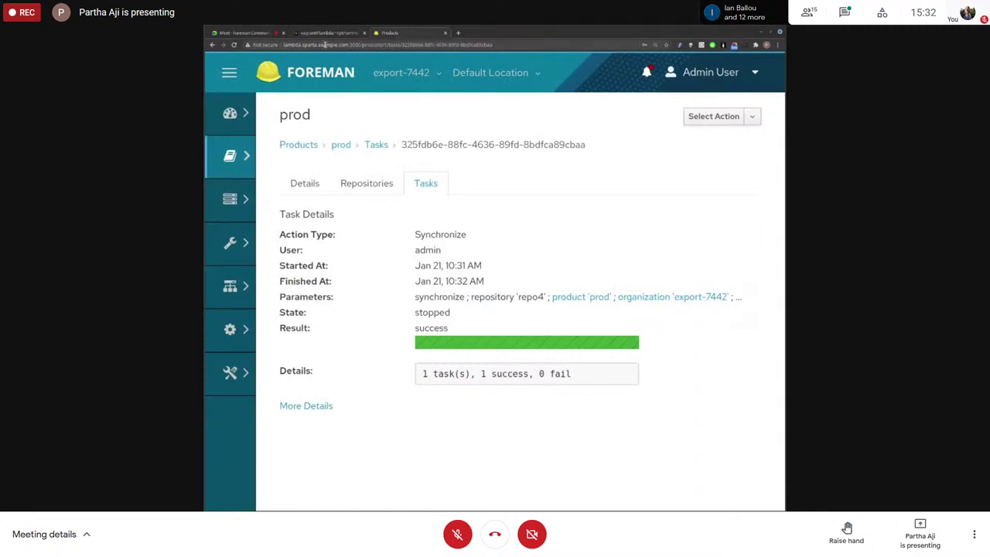
Step: Switch to the terminal and run hammer content-export incremental library --organization=export-7442
{"action": "left_click", "coordinate": [323, 34]}
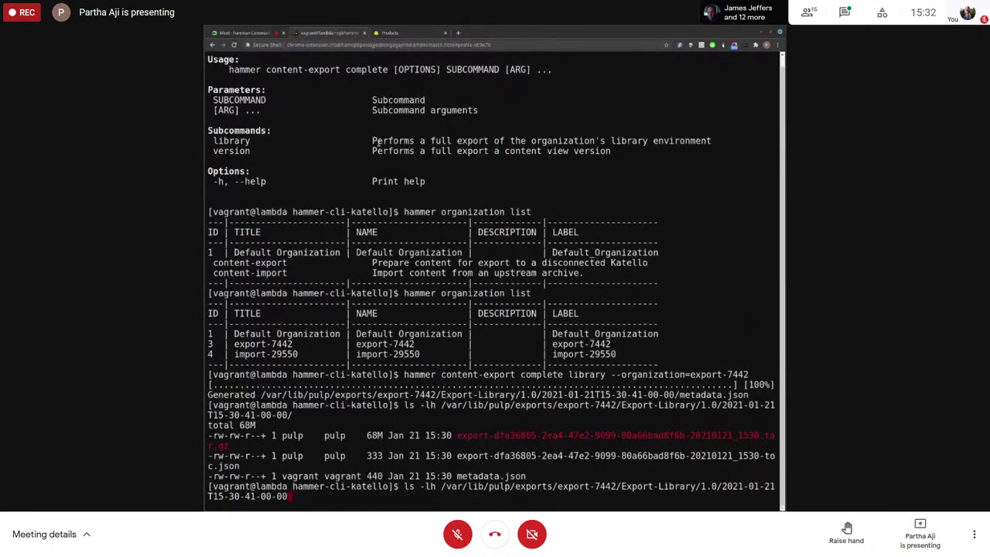
{"action": "key", "text": "Up"}
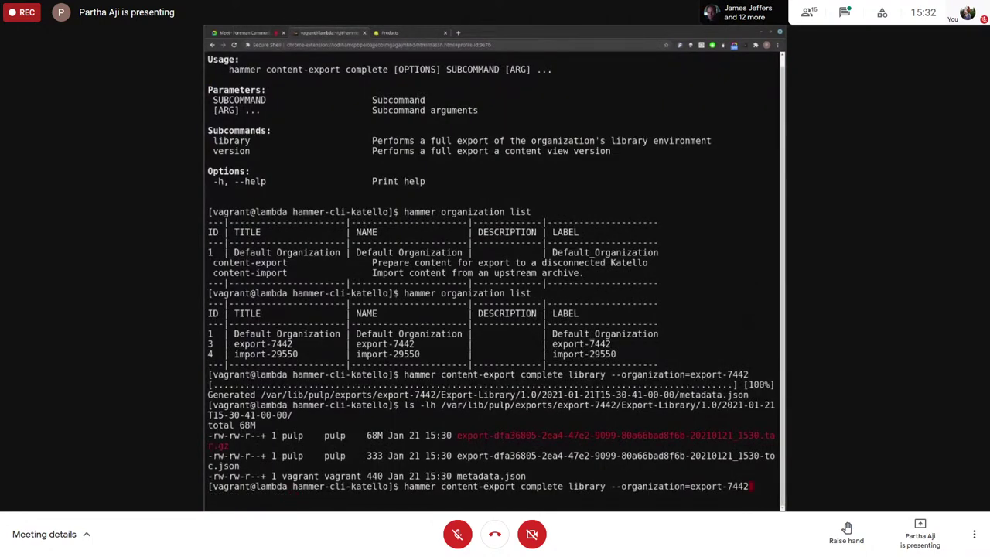
{"action": "key", "text": "Left"}
{"action": "key", "text": "Left"}
{"action": "key", "text": "Left"}
{"action": "key", "text": "Left"}
{"action": "key", "text": "Left"}
{"action": "key", "text": "Left"}
{"action": "key", "text": "Left"}
{"action": "key", "text": "Left"}
{"action": "key", "text": "Left"}
{"action": "key", "text": "Left"}
{"action": "key", "text": "Left"}
{"action": "key", "text": "Left"}
{"action": "key", "text": "Left"}
{"action": "key", "text": "Left"}
{"action": "key", "text": "Left"}
{"action": "key", "text": "Left"}
{"action": "key", "text": "Left"}
{"action": "key", "text": "Left"}
{"action": "key", "text": "Left"}
{"action": "key", "text": "Left"}
{"action": "key", "text": "Left"}
{"action": "key", "text": "Left"}
{"action": "key", "text": "Left"}
{"action": "key", "text": "Left"}
{"action": "key", "text": "Left"}
{"action": "key", "text": "Left"}
{"action": "key", "text": "Left"}
{"action": "key", "text": "Left"}
{"action": "key", "text": "Left"}
{"action": "key", "text": "Left"}
{"action": "key", "text": "Left"}
{"action": "key", "text": "Left"}
{"action": "key", "text": "Left"}
{"action": "key", "text": "Left"}
{"action": "key", "text": "Left"}
{"action": "key", "text": "Delete"}
{"action": "key", "text": "BackSpace"}
{"action": "key", "text": "BackSpace"}
{"action": "key", "text": "BackSpace"}
{"action": "key", "text": "BackSpace"}
{"action": "key", "text": "BackSpace"}
{"action": "key", "text": "BackSpace"}
{"action": "key", "text": "BackSpace"}
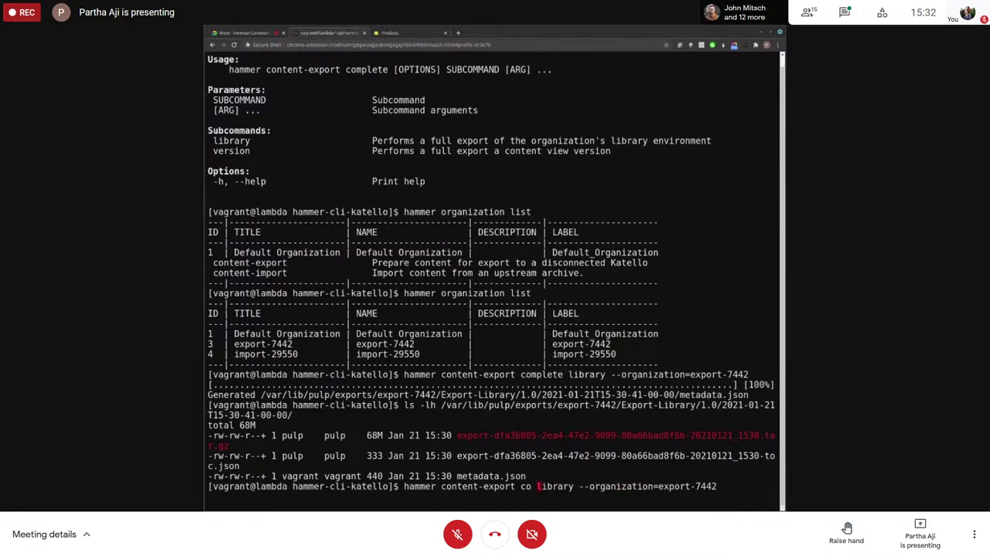
{"action": "type", "text": "incremental"}
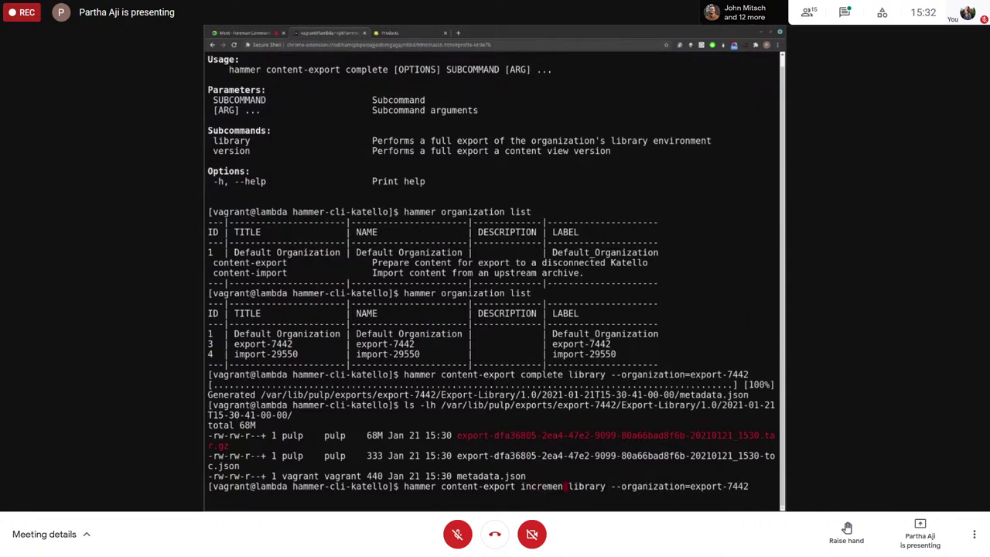
{"action": "key", "text": "End"}
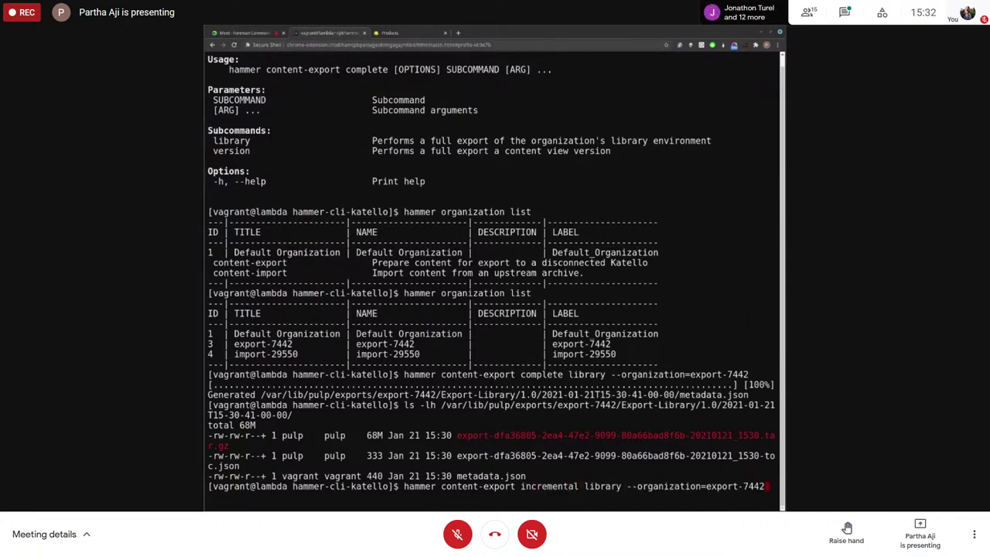
{"action": "key", "text": "Return"}
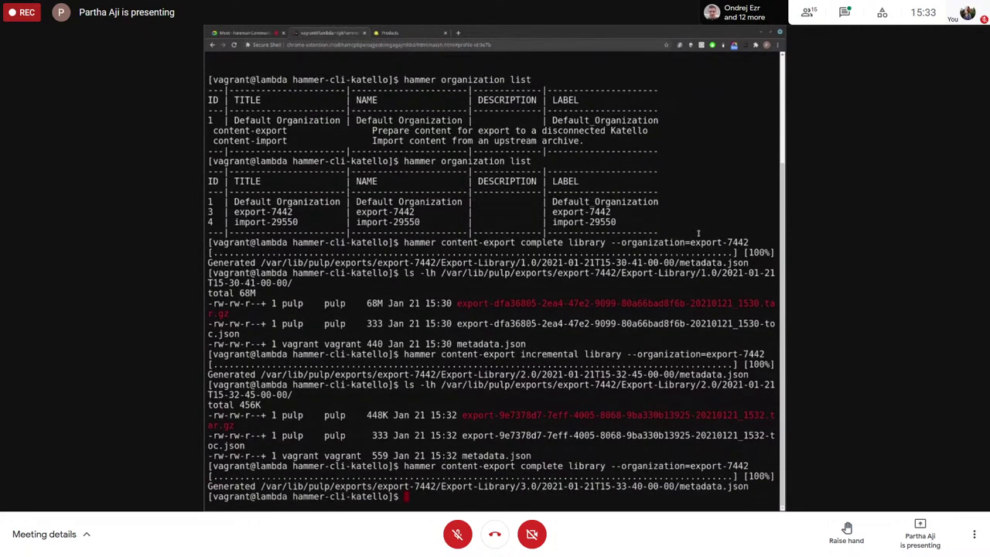
{"action": "left_click_drag", "start_coordinate": [679, 486], "coordinate": [260, 486]}
{"action": "key", "text": "ctrl+c"}
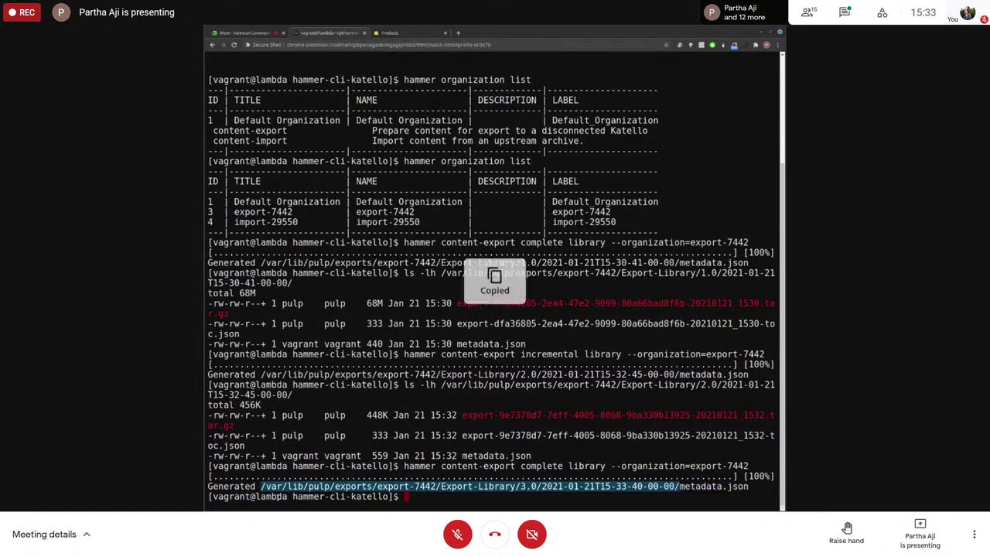
{"action": "type", "text": "ls -l"}
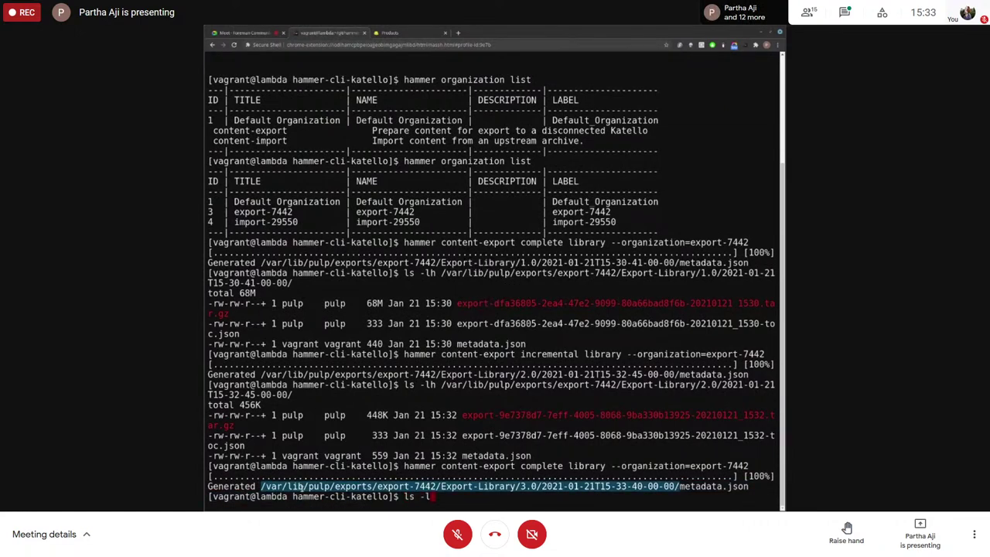
{"action": "type", "text": "h"}
{"action": "right_click", "coordinate": [448, 495]}
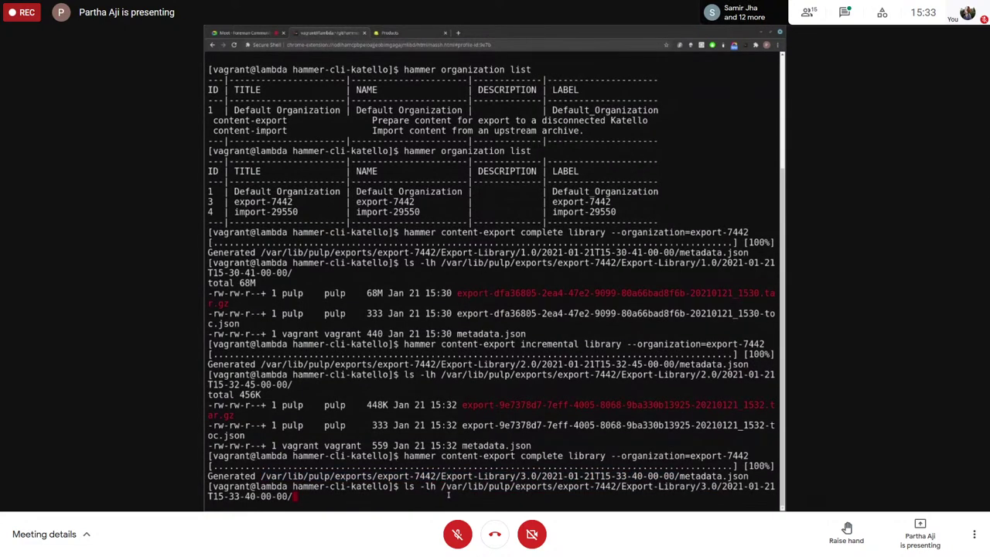
{"action": "key", "text": "Return"}
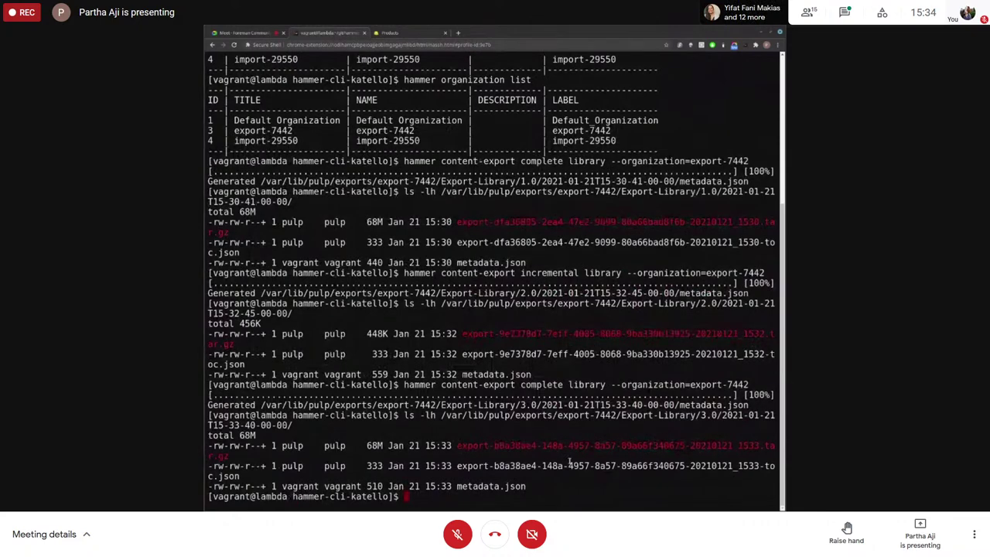
{"action": "key", "text": "Up"}
{"action": "key", "text": "ctrl+a"}
{"action": "key", "text": "Right"}
{"action": "key", "text": "Right"}
{"action": "key", "text": "Right"}
{"action": "key", "text": "Right"}
{"action": "key", "text": "Right"}
{"action": "key", "text": "Right"}
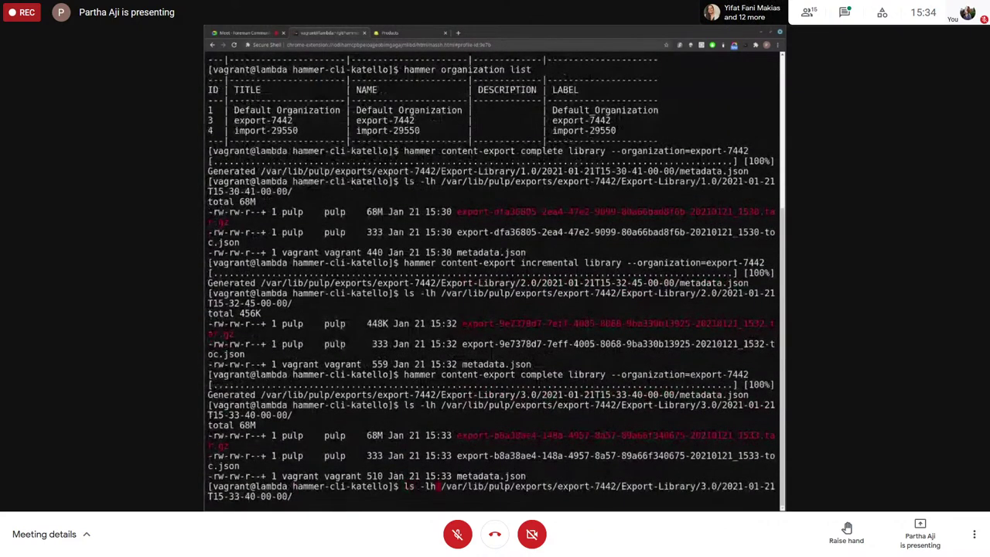
{"action": "key", "text": "Down"}
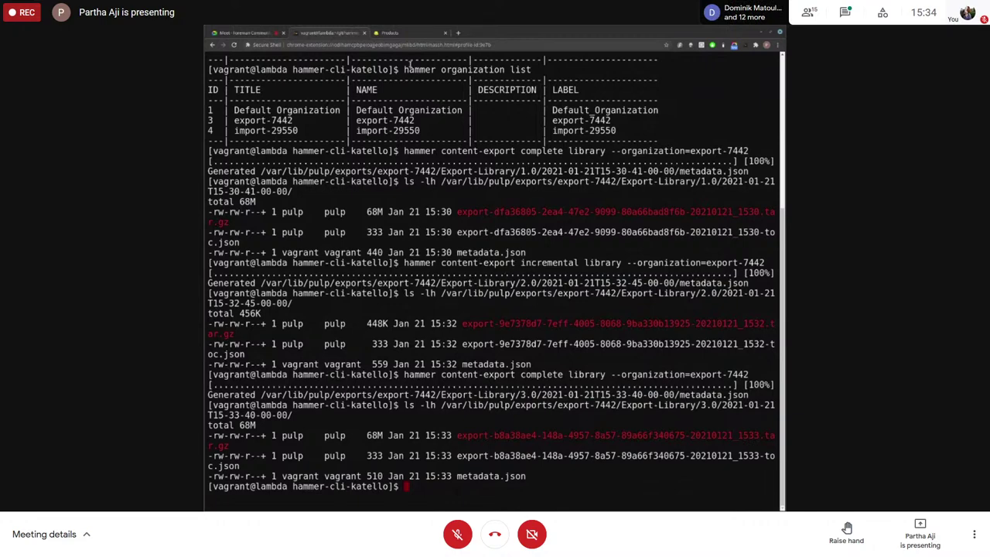
Step: Switch to Foreman and review the published versions of the Export-Library content view in export-7442
{"action": "left_click", "coordinate": [412, 34]}
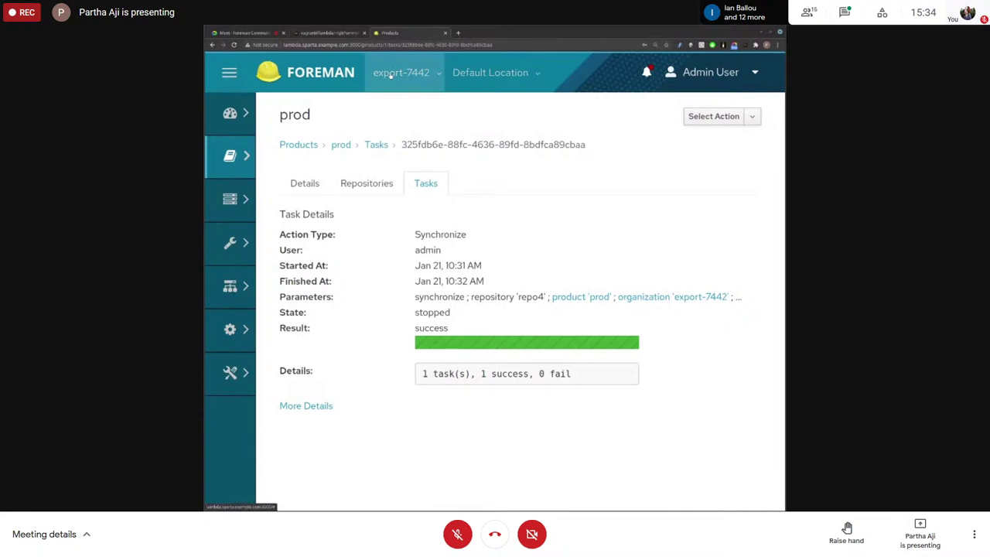
{"action": "left_click", "coordinate": [400, 72]}
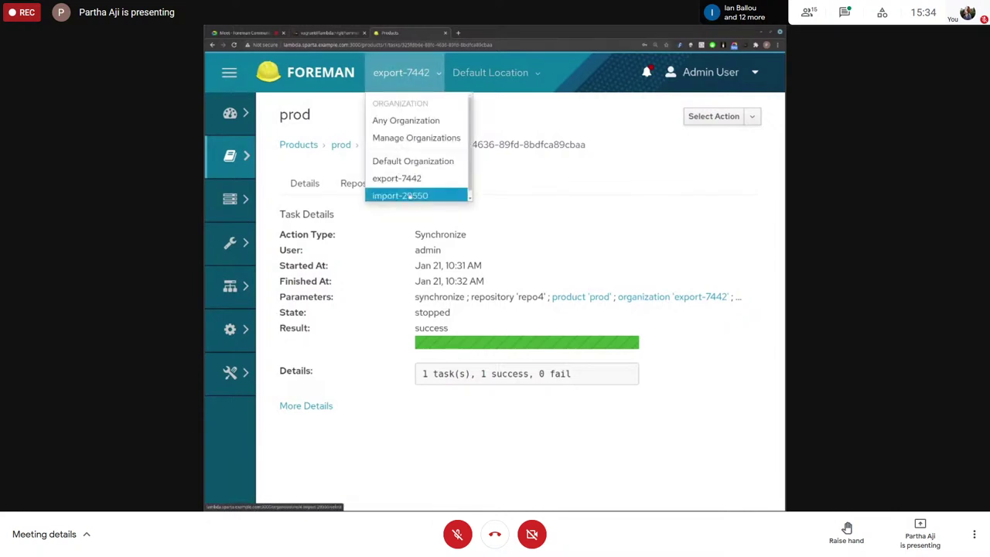
{"action": "left_click", "coordinate": [356, 189]}
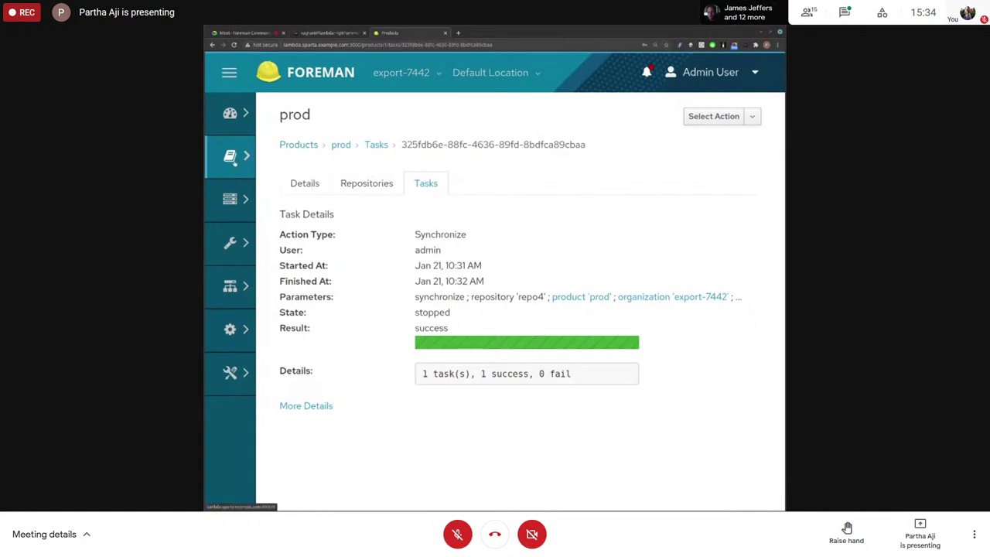
{"action": "mouse_move", "coordinate": [242, 162]}
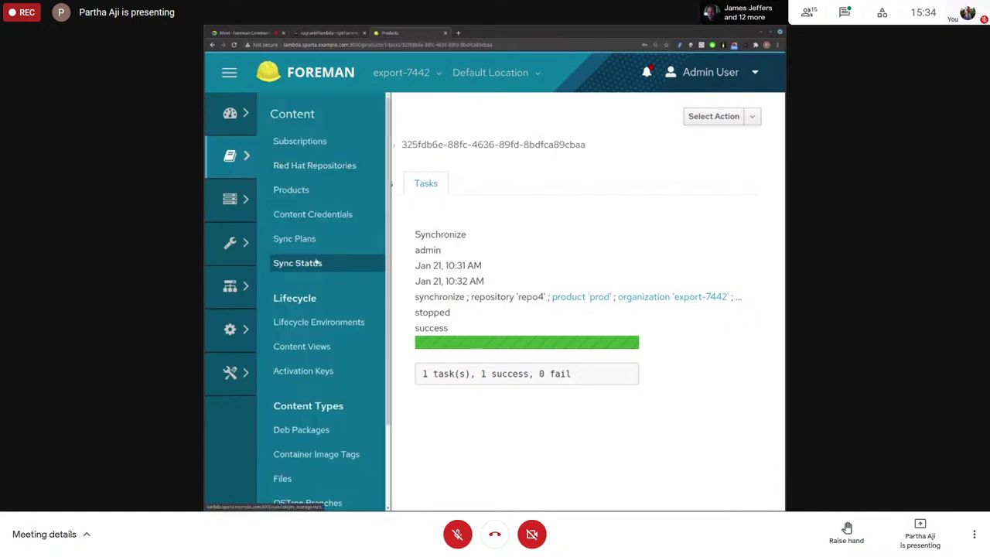
{"action": "left_click", "coordinate": [313, 345]}
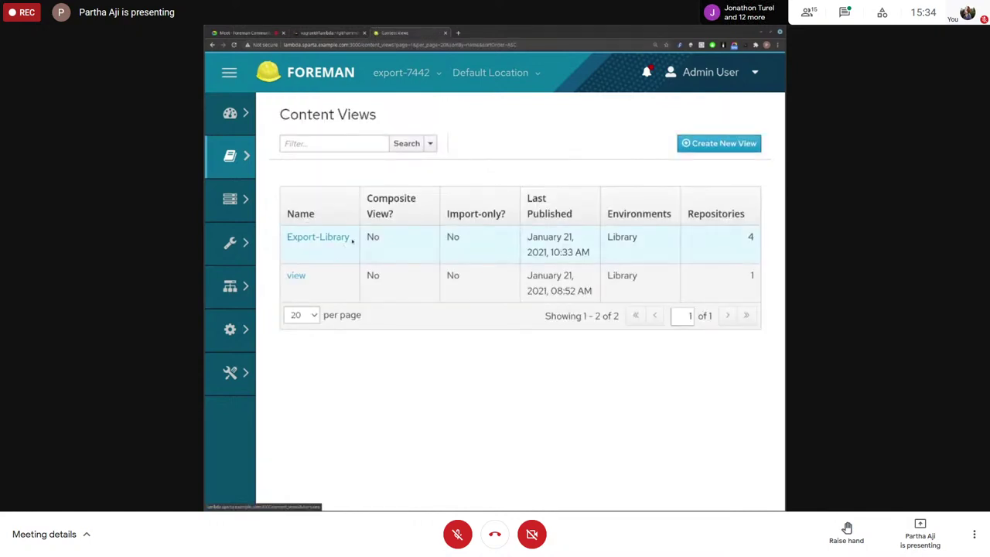
{"action": "left_click", "coordinate": [317, 238]}
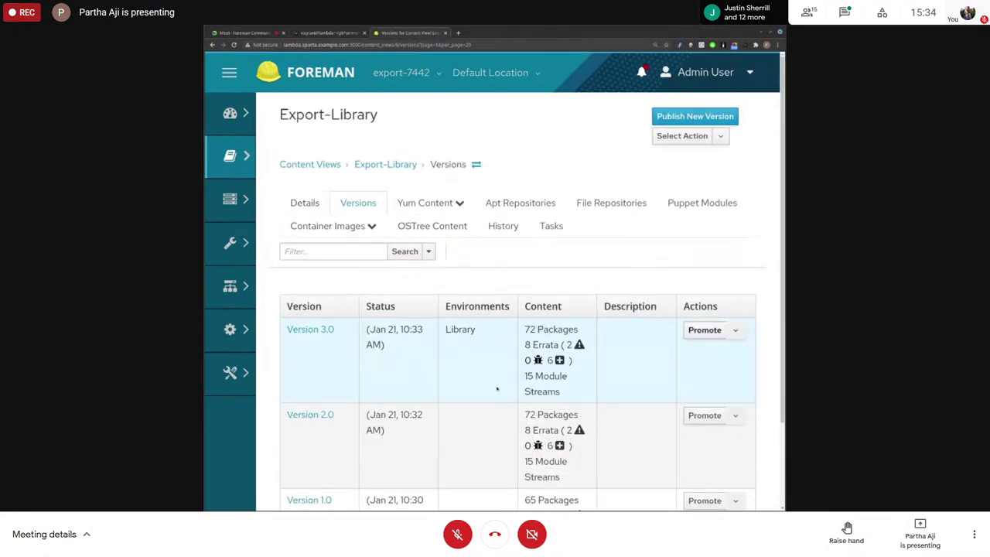
{"action": "scroll", "coordinate": [603, 417], "scroll_direction": "down", "scroll_amount": 2}
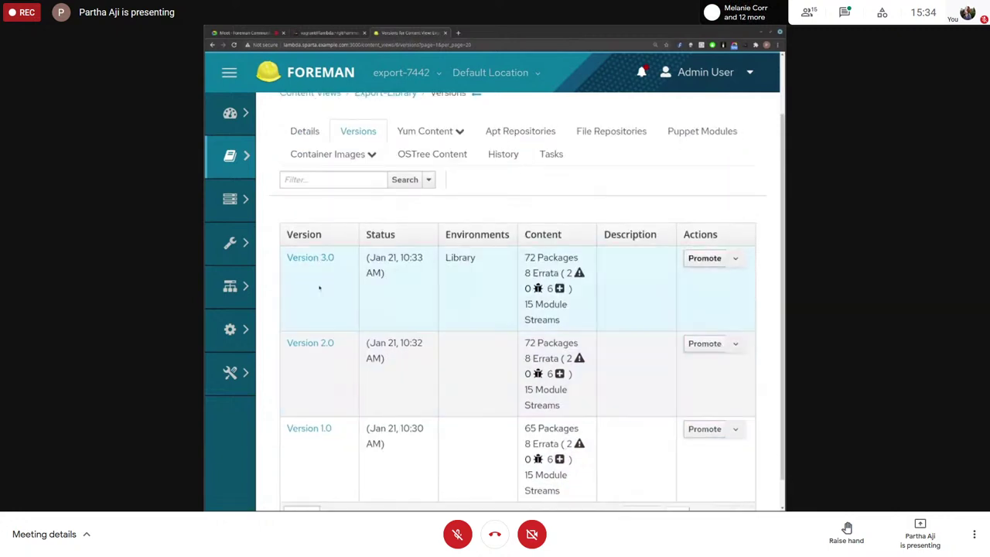
{"action": "scroll", "coordinate": [477, 343], "scroll_direction": "up", "scroll_amount": 2}
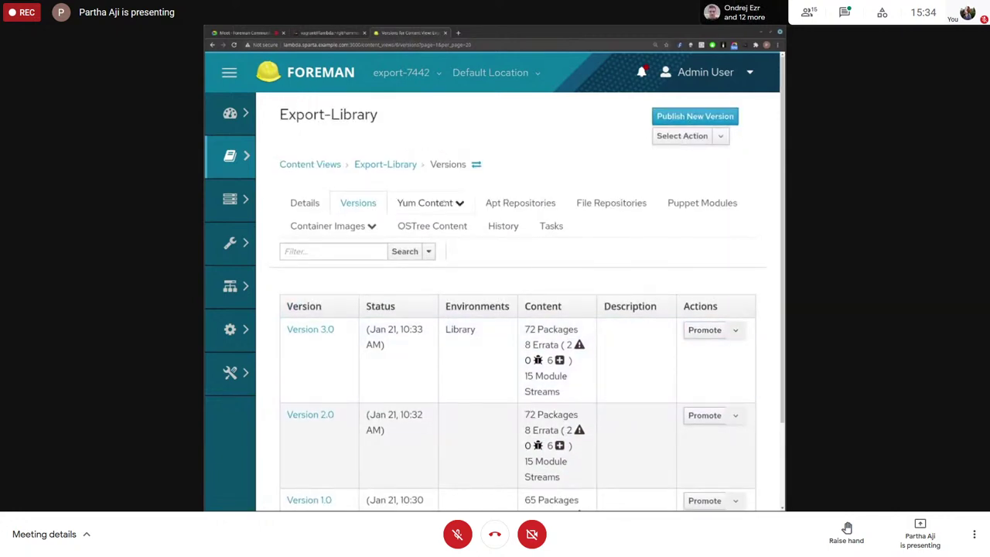
{"action": "scroll", "coordinate": [457, 315], "scroll_direction": "down", "scroll_amount": 3}
{"action": "scroll", "coordinate": [332, 465], "scroll_direction": "down", "scroll_amount": 1}
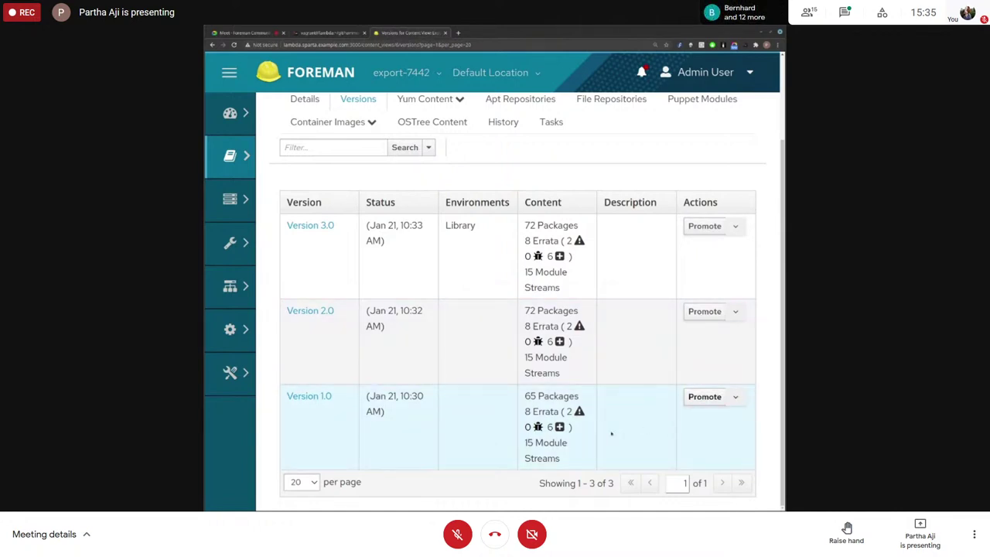
{"action": "scroll", "coordinate": [402, 378], "scroll_direction": "up", "scroll_amount": 2}
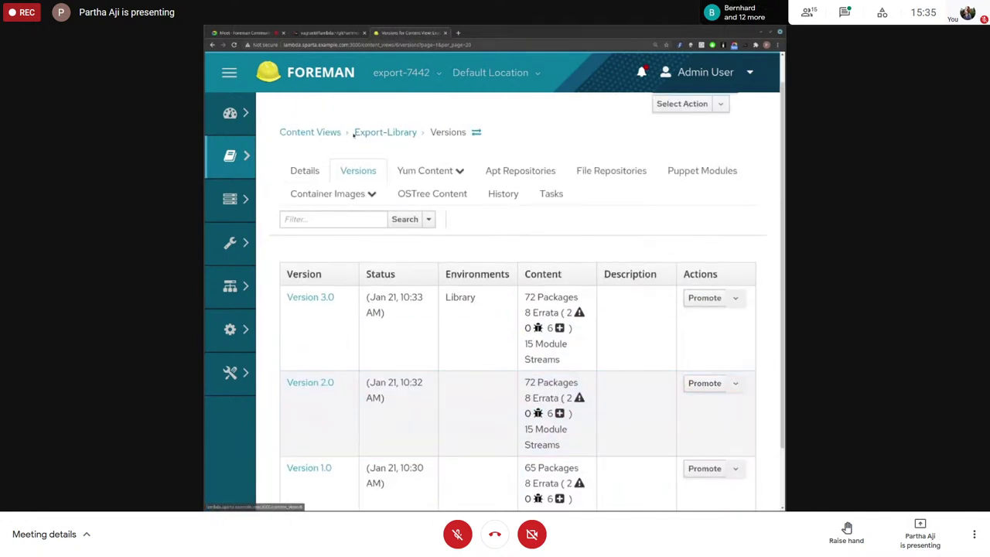
Step: Return to the content views list and switch the organization to import-29550
{"action": "left_click", "coordinate": [310, 133]}
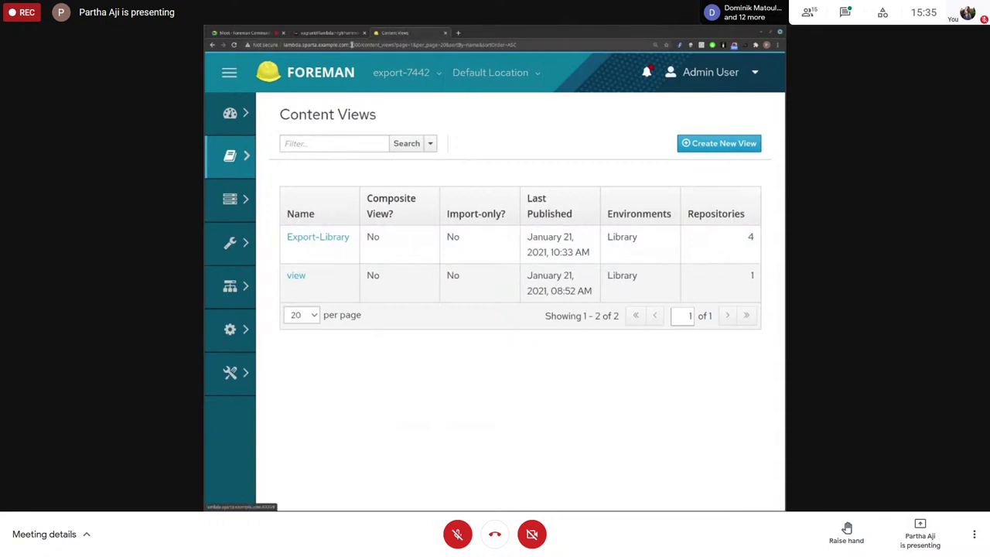
{"action": "left_click", "coordinate": [421, 72]}
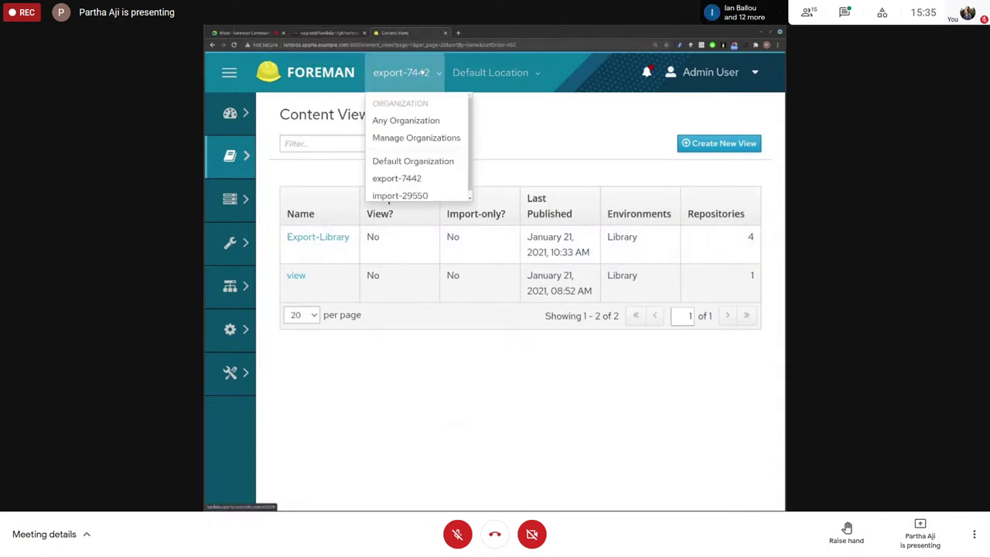
{"action": "left_click", "coordinate": [424, 196]}
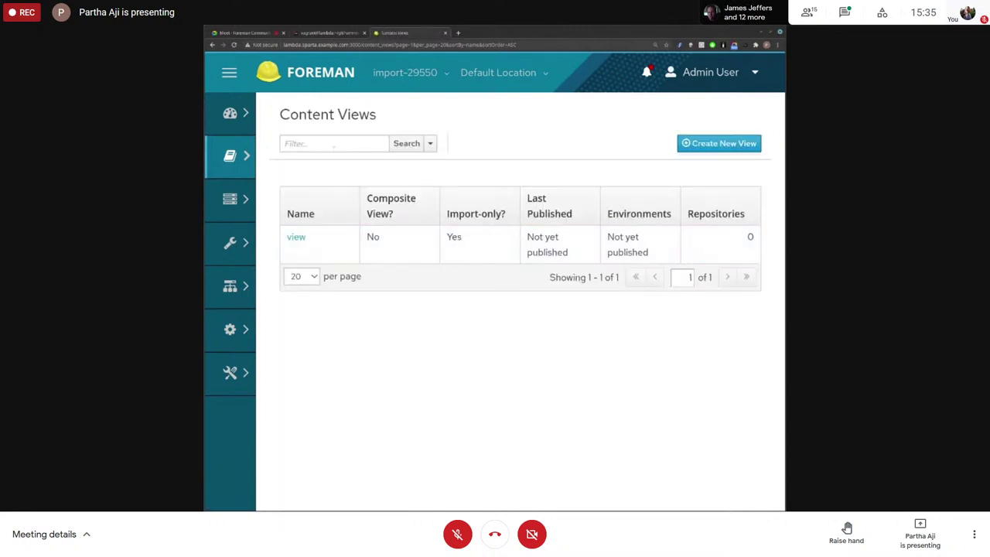
Step: Examine the repositories of the product prod and their content in the import-29550 organization
{"action": "mouse_move", "coordinate": [216, 170]}
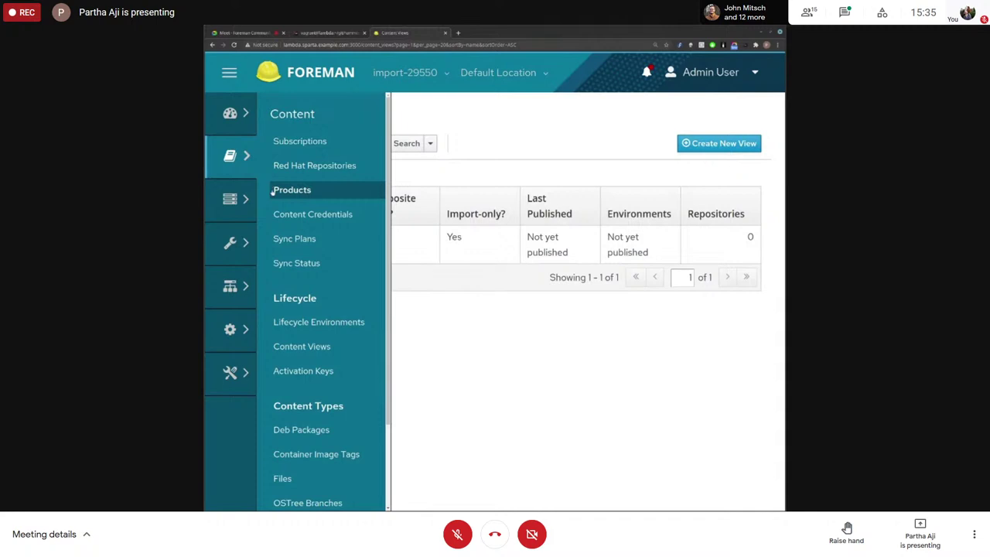
{"action": "left_click", "coordinate": [300, 346]}
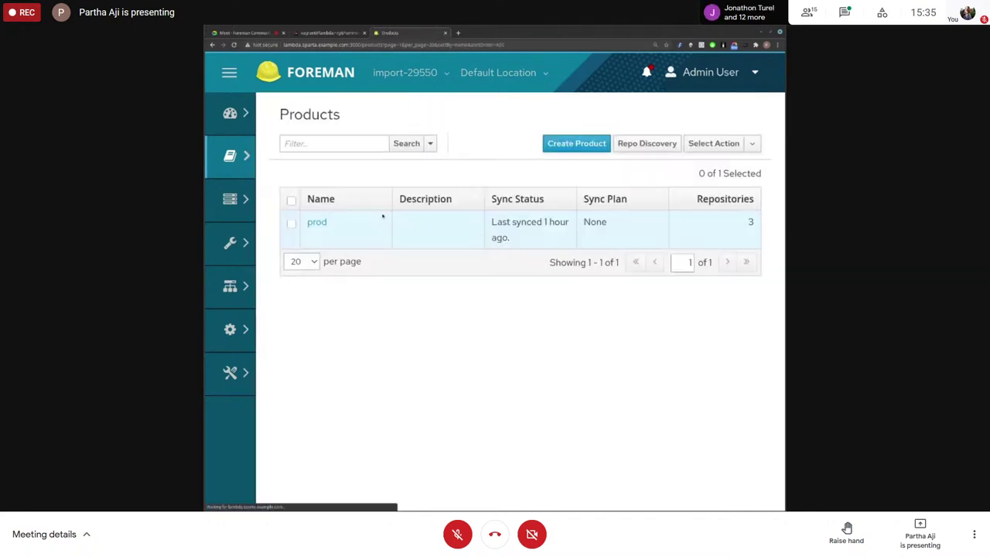
{"action": "left_click", "coordinate": [320, 222]}
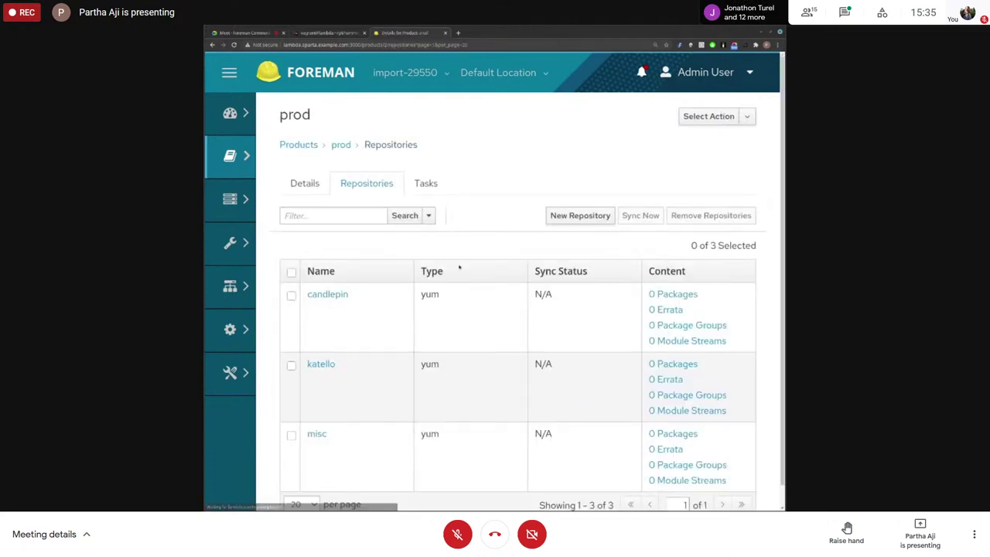
{"action": "scroll", "coordinate": [460, 267], "scroll_direction": "down", "scroll_amount": 1}
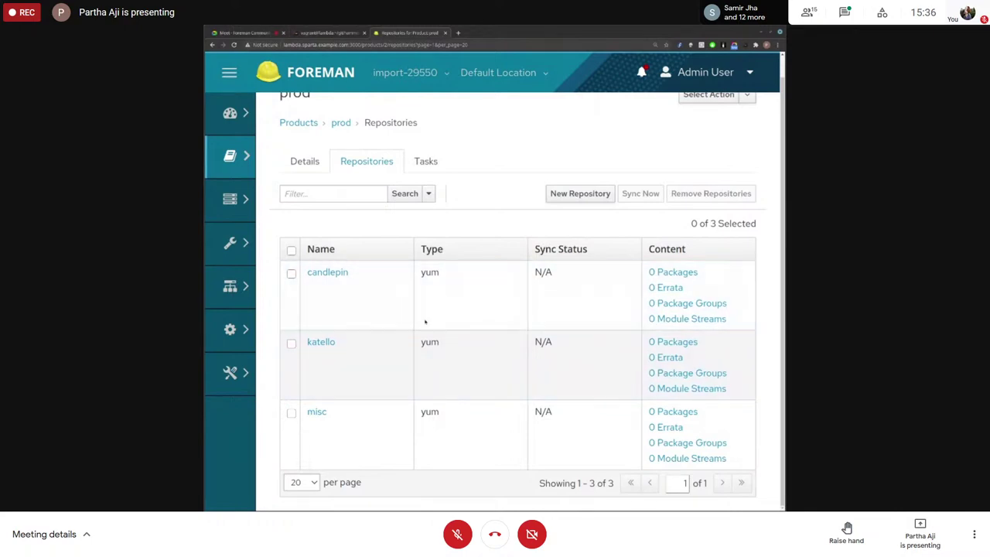
Step: Switch to the terminal session
{"action": "left_click", "coordinate": [341, 33]}
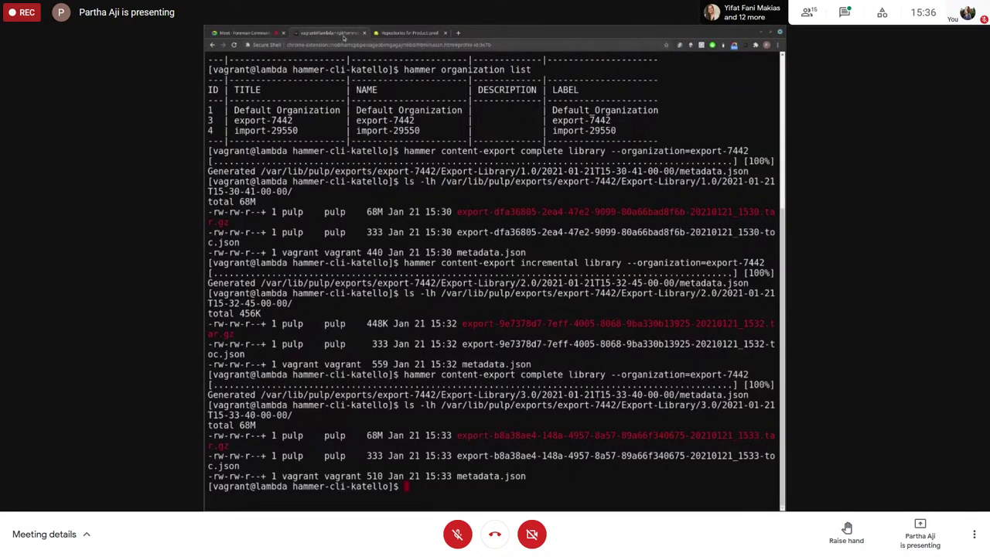
{"action": "type", "text": "ha"}
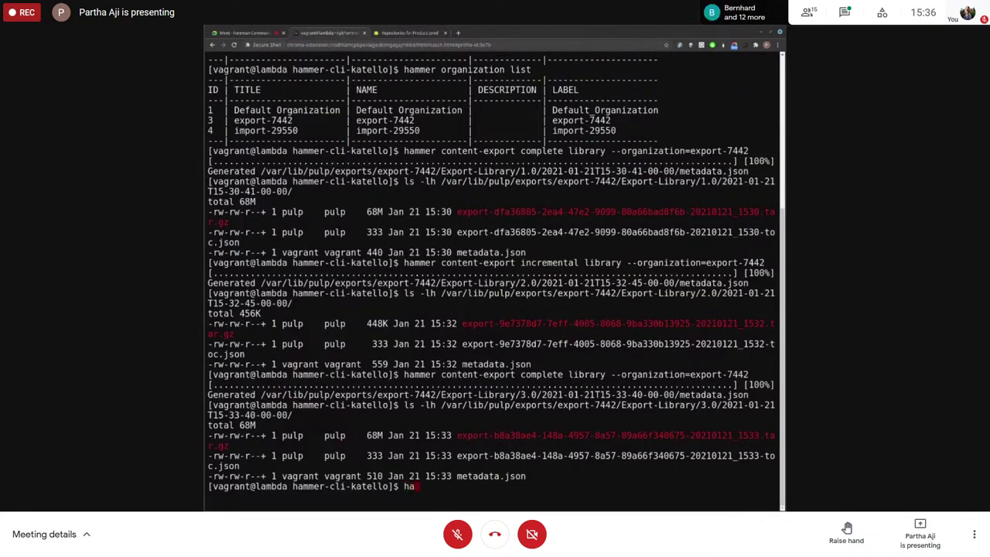
{"action": "key", "text": "BackSpace"}
{"action": "key", "text": "BackSpace"}
{"action": "type", "text": "hammer co"}
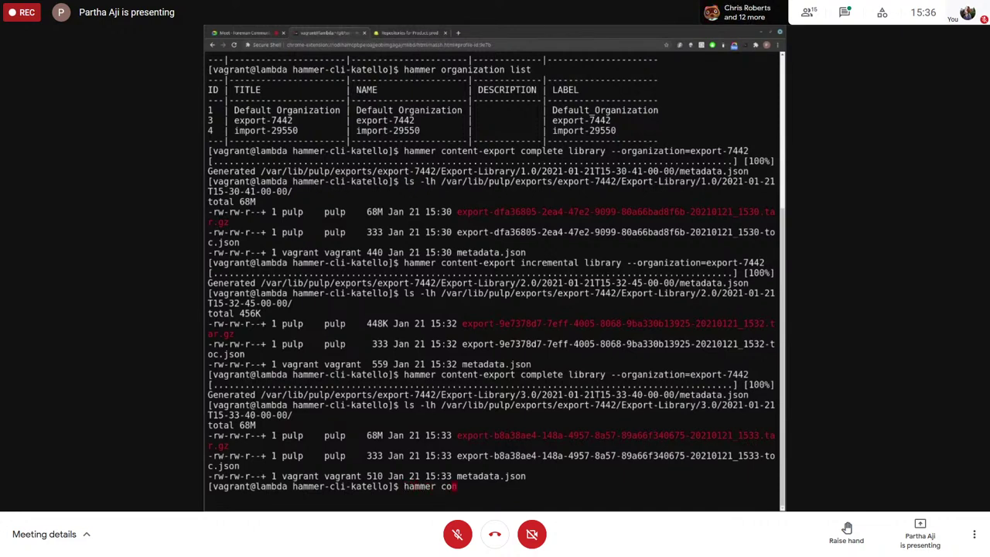
{"action": "type", "text": "ntent-"}
{"action": "key", "text": "BackSpace"}
{"action": "key", "text": "BackSpace"}
{"action": "key", "text": "BackSpace"}
{"action": "key", "text": "BackSpace"}
{"action": "key", "text": "BackSpace"}
{"action": "key", "text": "BackSpace"}
{"action": "key", "text": "BackSpace"}
{"action": "key", "text": "BackSpace"}
{"action": "key", "text": "BackSpace"}
{"action": "key", "text": "BackSpace"}
{"action": "key", "text": "BackSpace"}
{"action": "key", "text": "BackSpace"}
{"action": "key", "text": "BackSpace"}
{"action": "key", "text": "BackSpace"}
{"action": "key", "text": "BackSpace"}
Step: Clear the terminal screen and bring up a fresh prompt
{"action": "type", "text": "clear"}
{"action": "key", "text": "Return"}
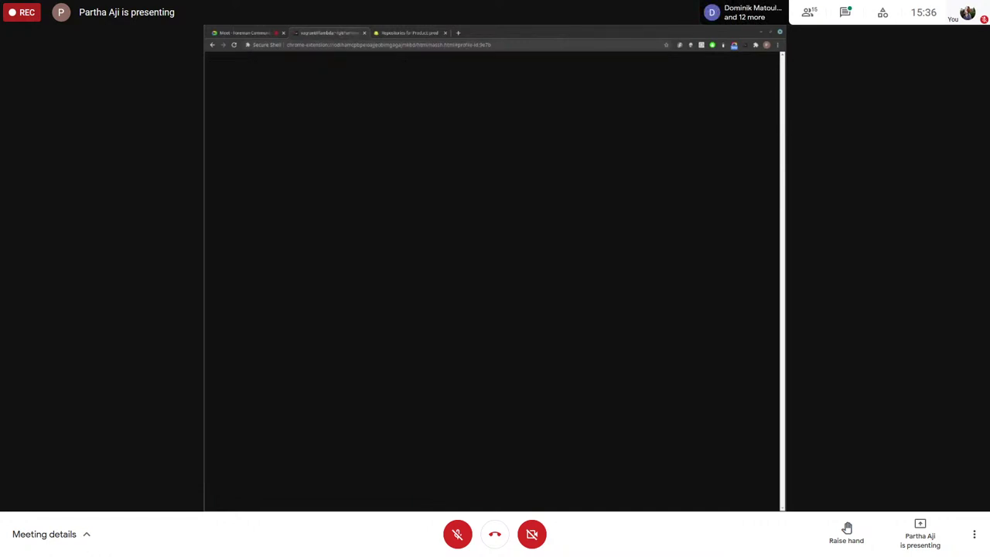
{"action": "key", "text": "Return"}
Step: Display the usage help for the hammer content-import command
{"action": "type", "text": "hammer co"}
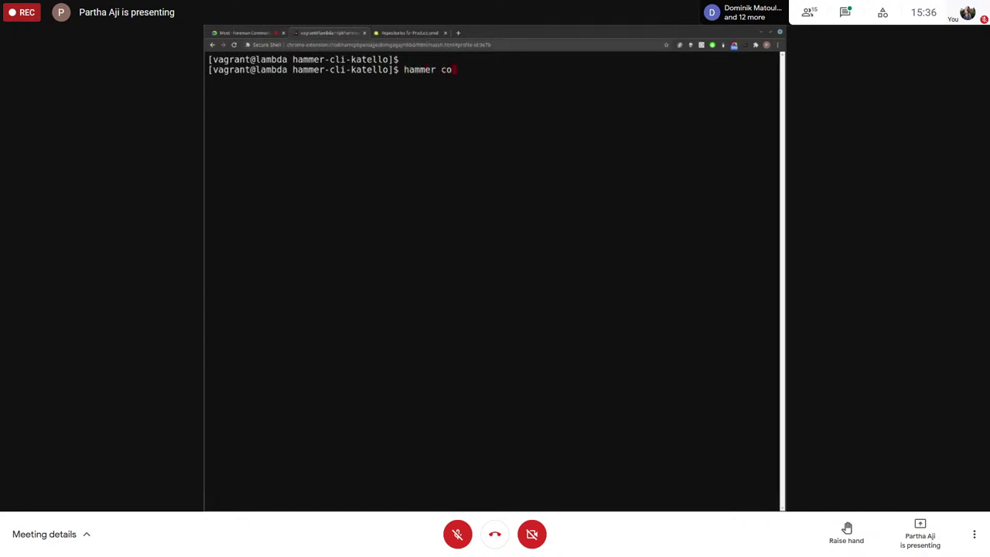
{"action": "type", "text": "ntent-import"}
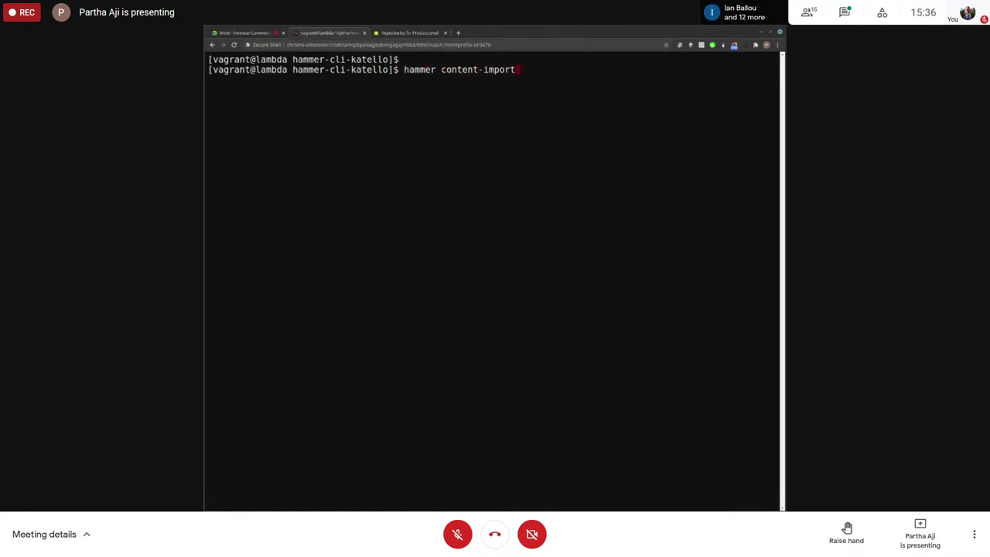
{"action": "key", "text": "Return"}
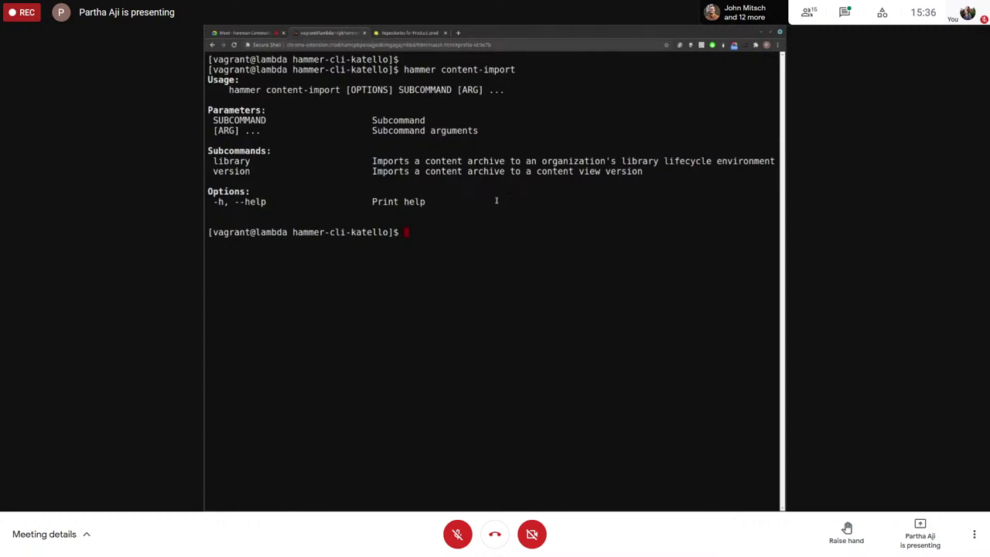
Step: List the content exports of the export-7442 organization with hammer content-export list, checking the organization name in Foreman
{"action": "type", "text": "hammer conte"}
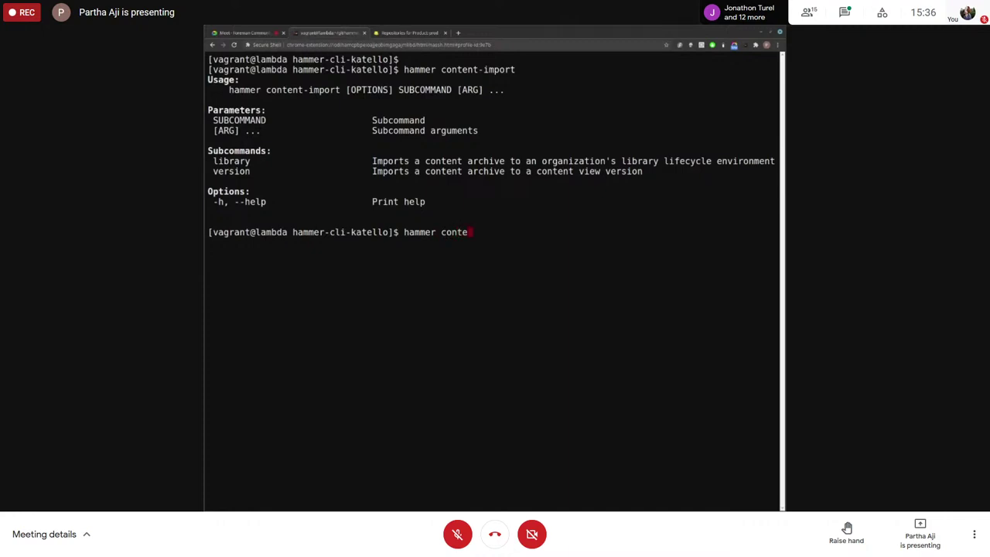
{"action": "type", "text": "nt-exp[o"}
{"action": "key", "text": "BackSpace"}
{"action": "key", "text": "BackSpace"}
{"action": "type", "text": "ort list"}
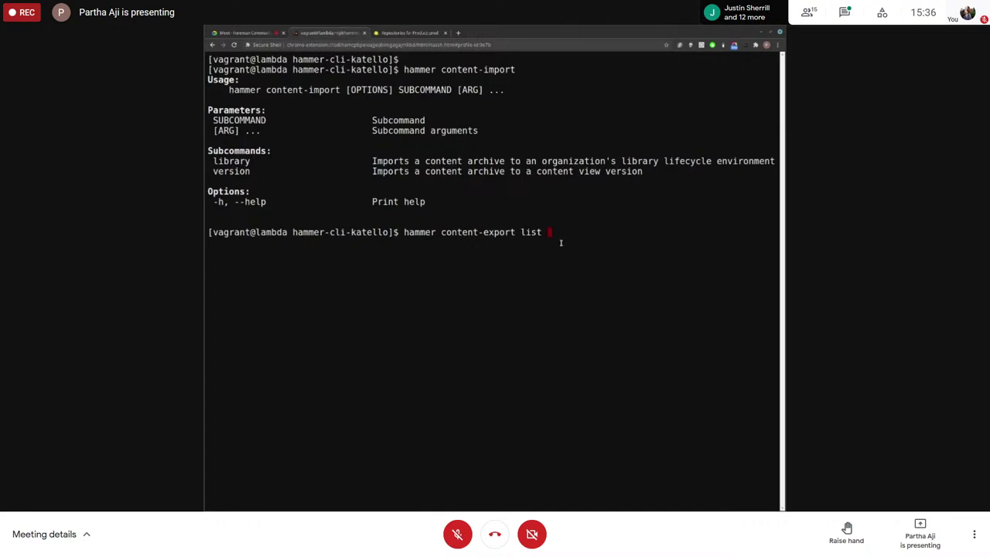
{"action": "type", "text": " --organizat"}
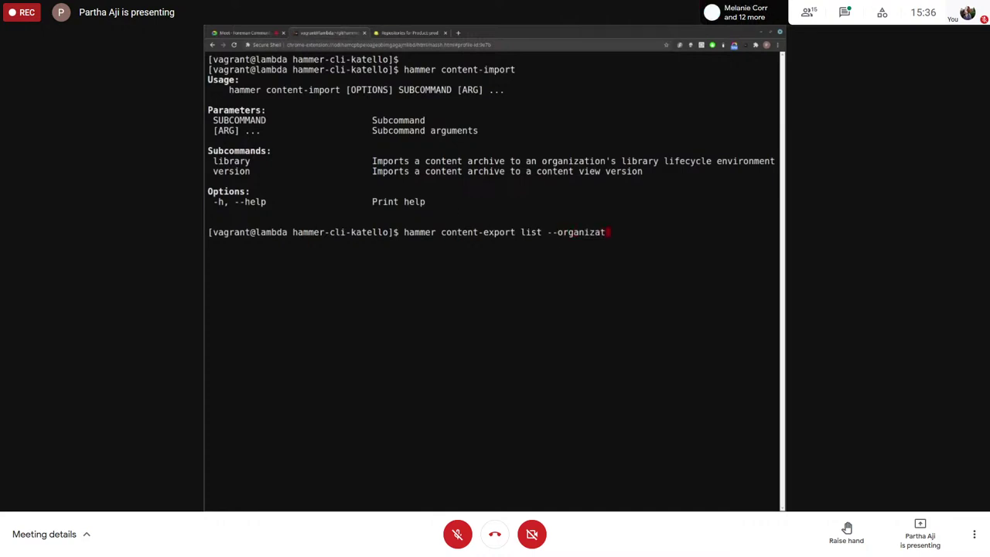
{"action": "type", "text": "ion="}
{"action": "left_click", "coordinate": [413, 33]}
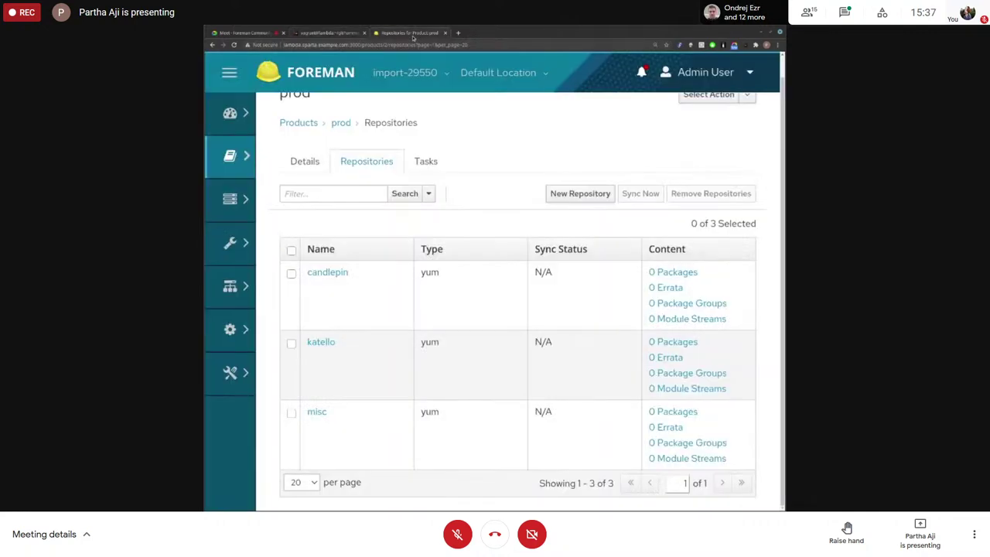
{"action": "left_click", "coordinate": [442, 75]}
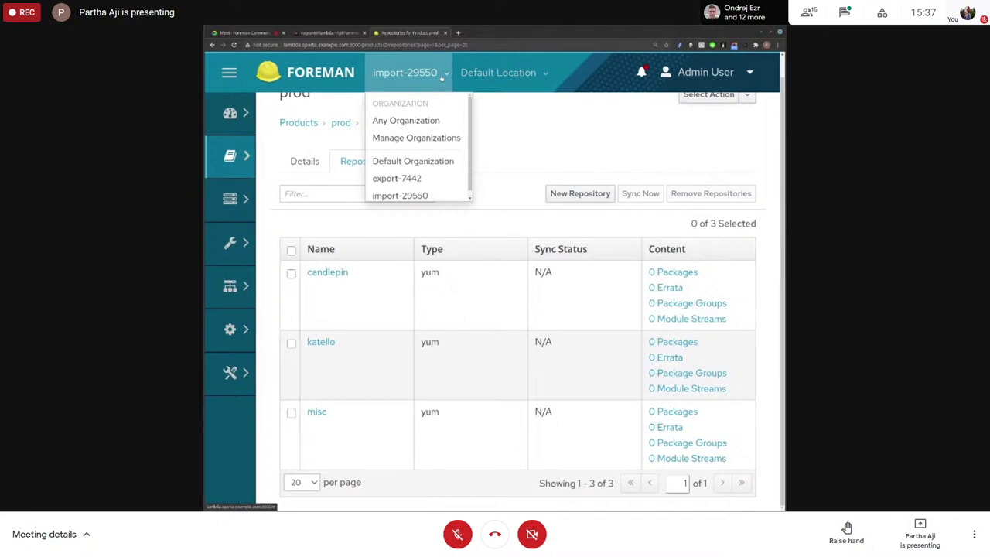
{"action": "left_click", "coordinate": [546, 152]}
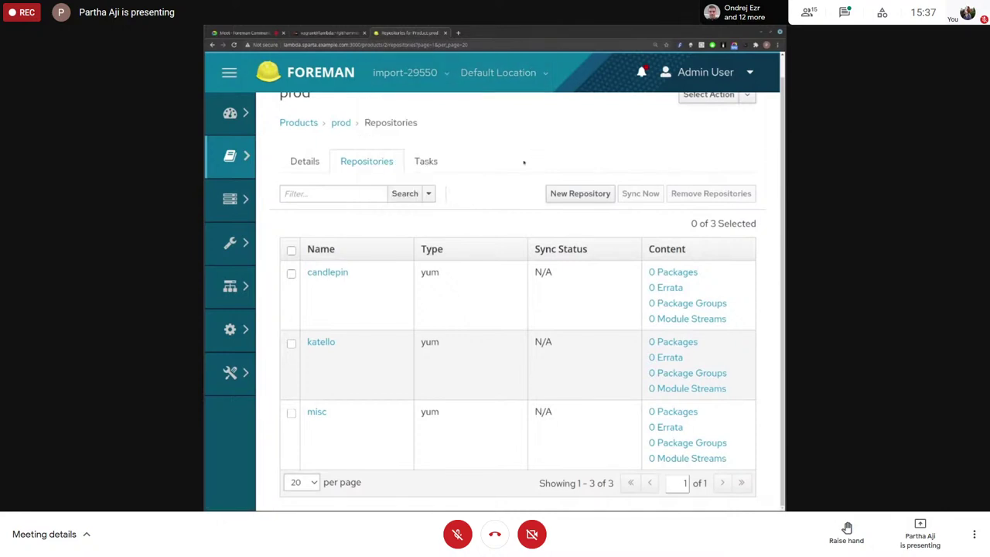
{"action": "left_click", "coordinate": [338, 33]}
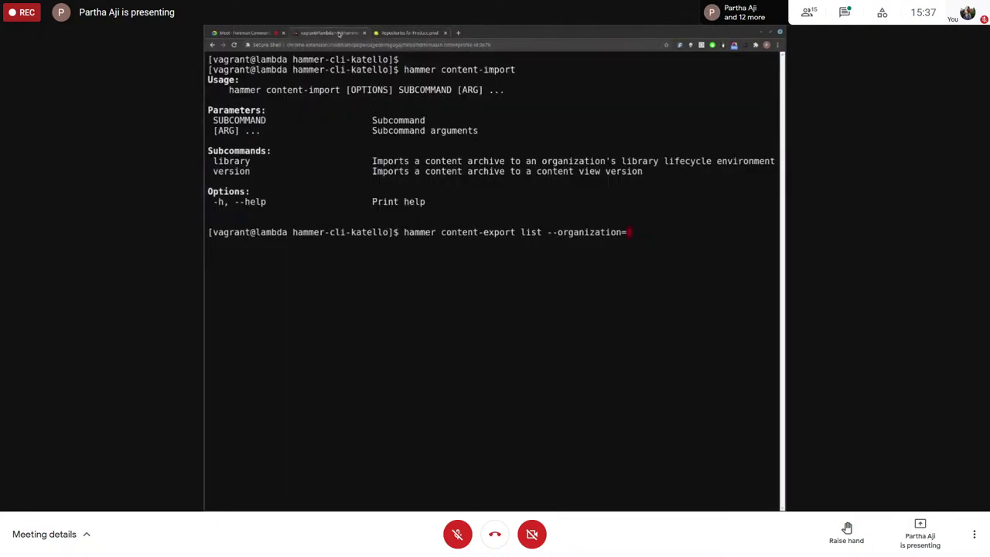
{"action": "type", "text": "export-7442"}
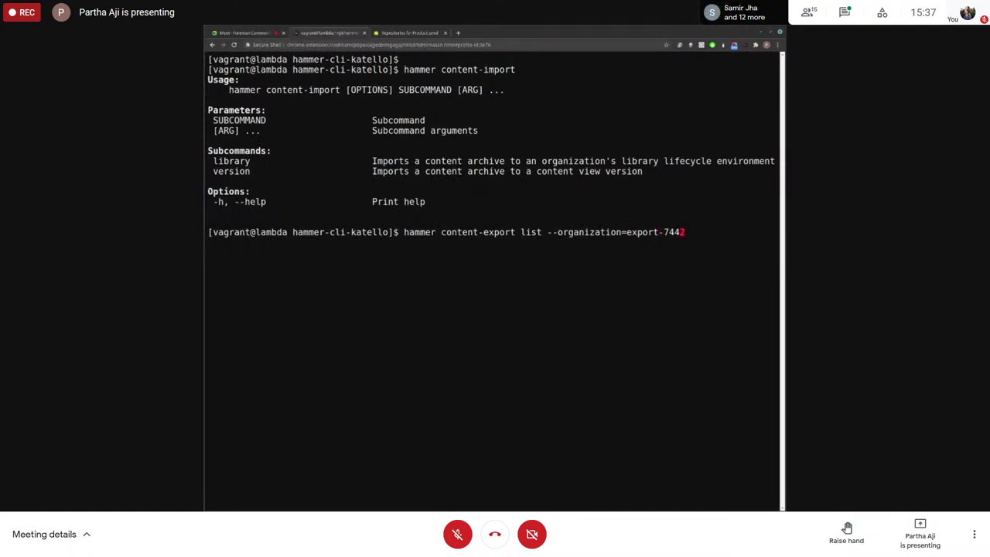
{"action": "key", "text": "Return"}
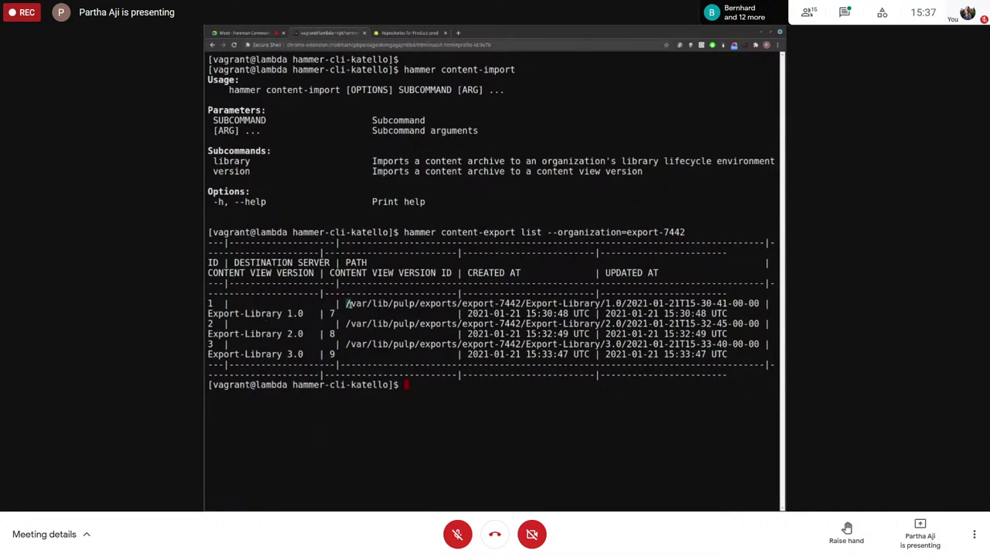
Step: Copy the export path of Export-Library 1.0 and list the files in that directory
{"action": "left_click_drag", "start_coordinate": [347, 303], "coordinate": [759, 303]}
{"action": "key", "text": "ctrl+c"}
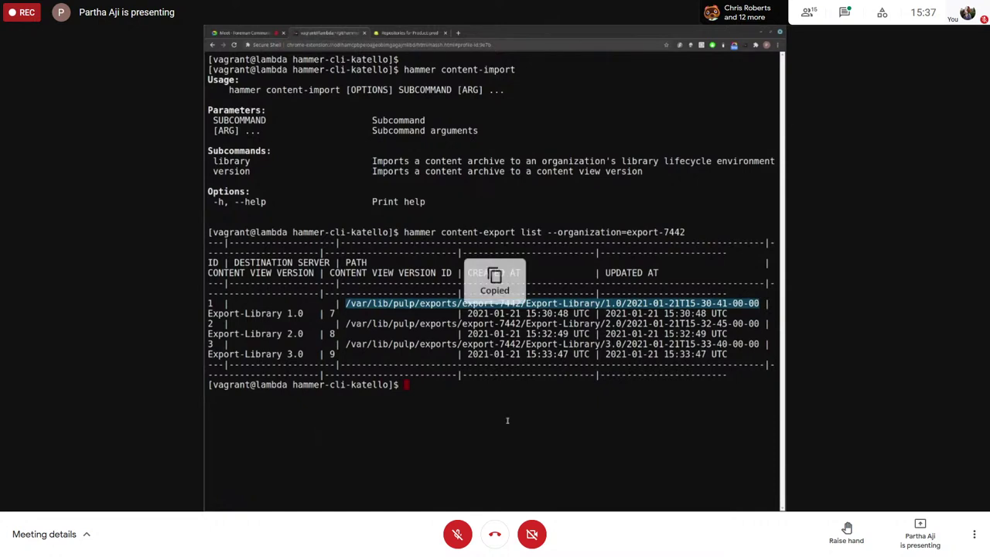
{"action": "type", "text": "ks"}
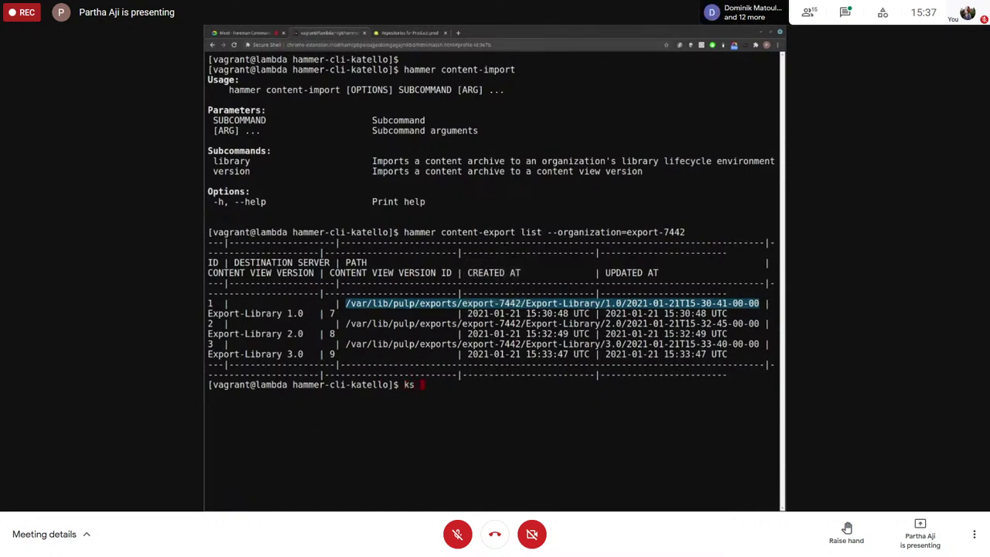
{"action": "key", "text": "BackSpace"}
{"action": "key", "text": "BackSpace"}
{"action": "type", "text": "ls"}
{"action": "middle_click", "coordinate": [506, 398]}
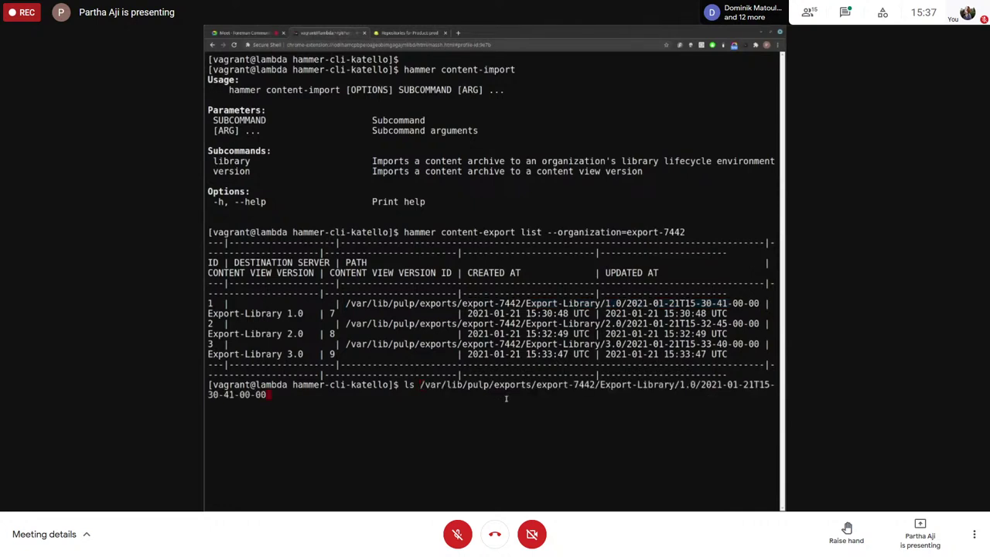
{"action": "key", "text": "Return"}
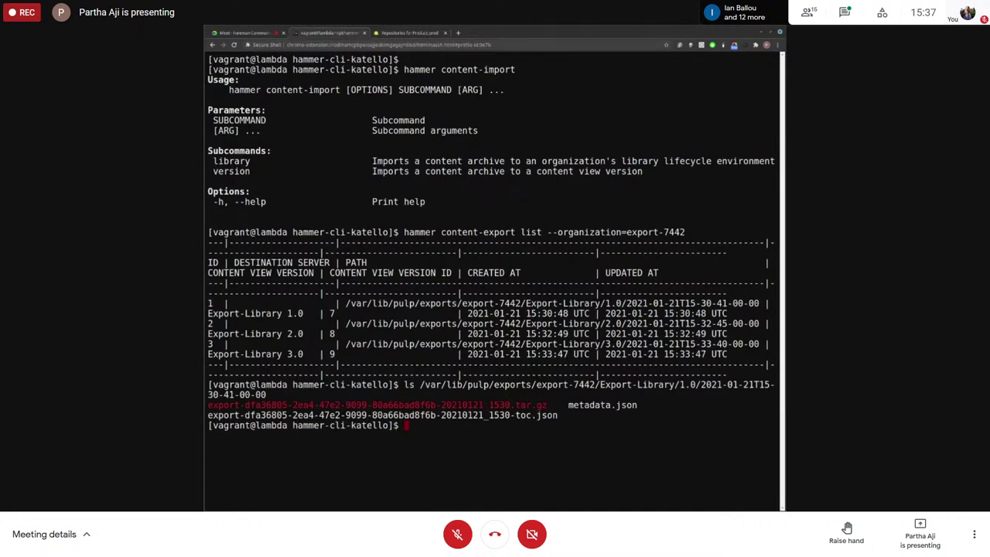
Step: Try to import the library with hammer content-import library, giving only the copied Export-Library 1.0 directory as --path
{"action": "type", "text": "hammer content"}
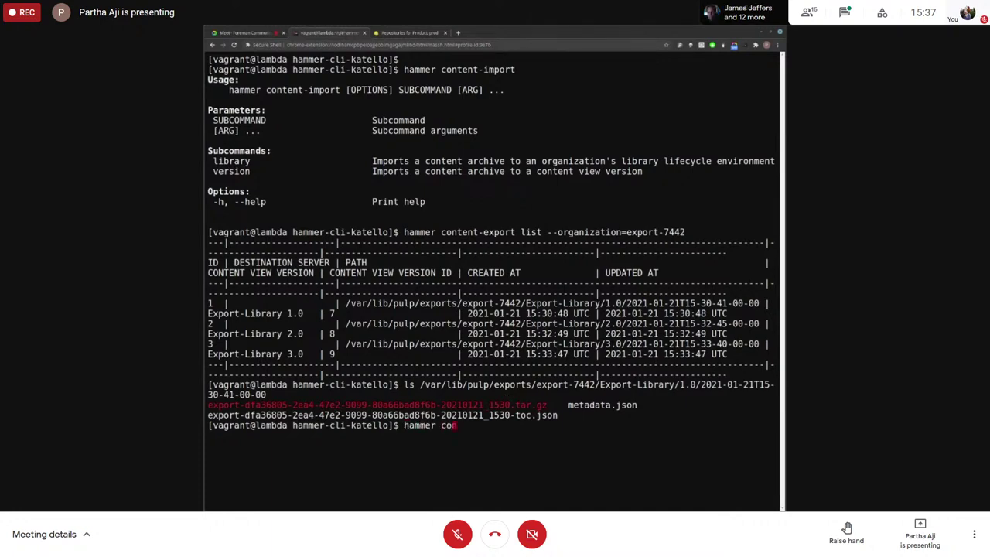
{"action": "type", "text": "-import 0"}
{"action": "key", "text": "BackSpace"}
{"action": "type", "text": "-"}
{"action": "type", "text": "ibray"}
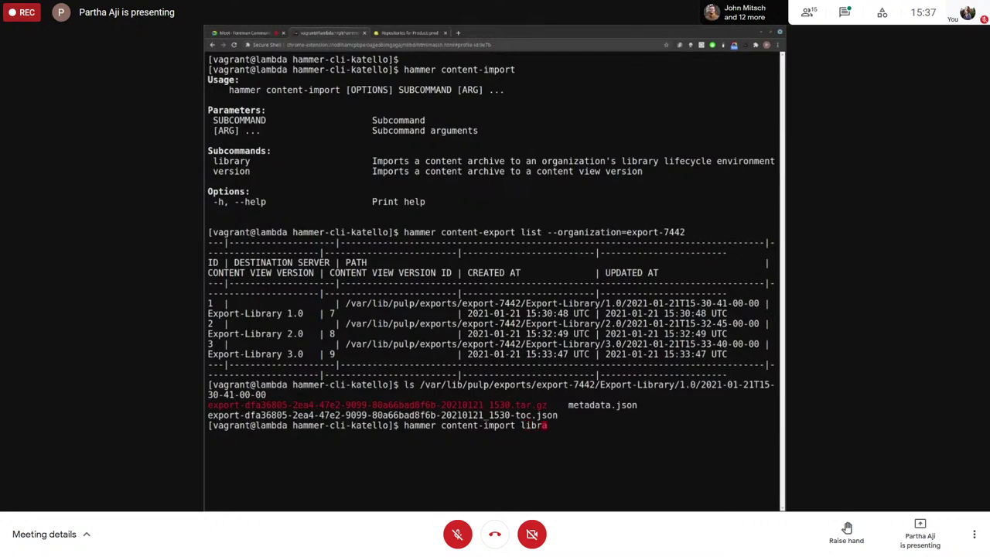
{"action": "key", "text": "BackSpace"}
{"action": "key", "text": "BackSpace"}
{"action": "type", "text": "ry --path="}
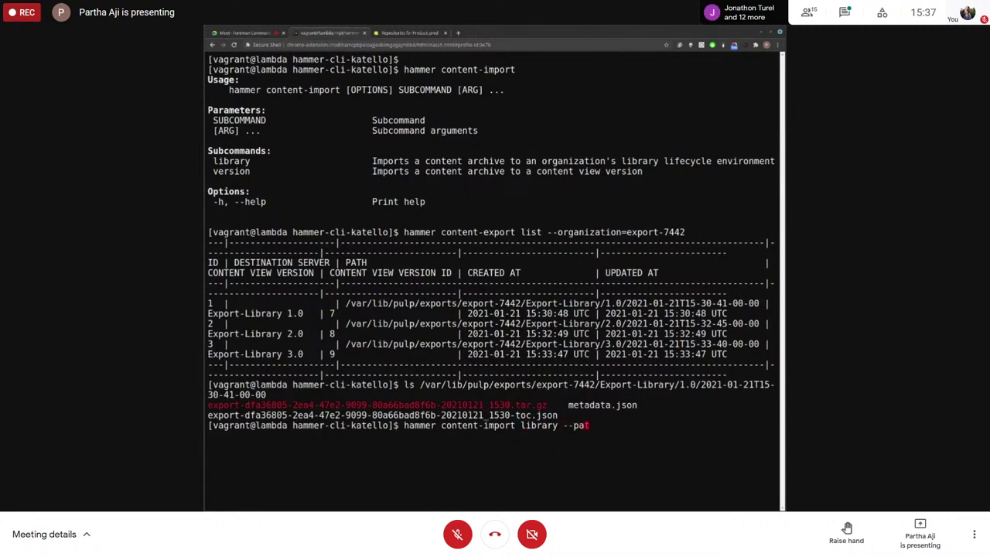
{"action": "middle_click", "coordinate": [640, 428]}
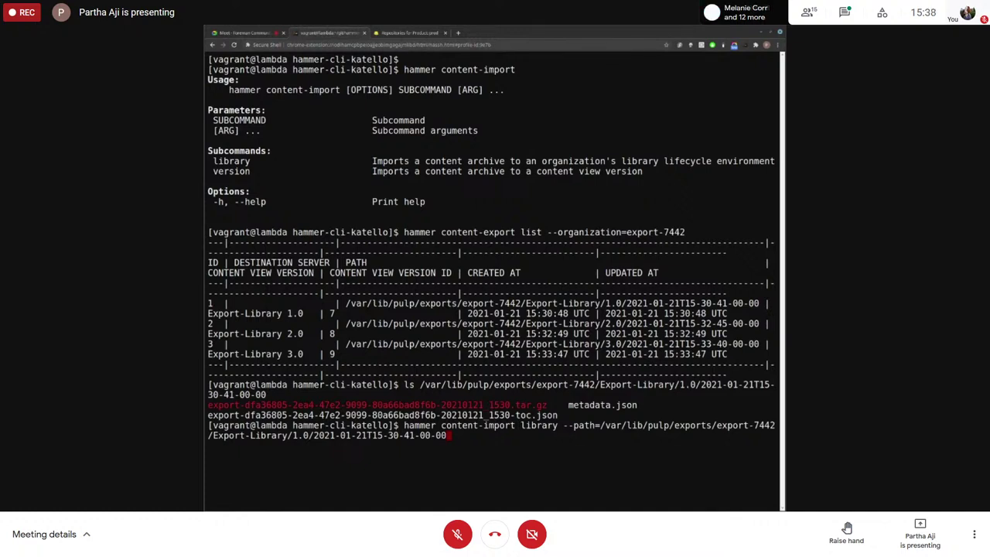
{"action": "key", "text": "Return"}
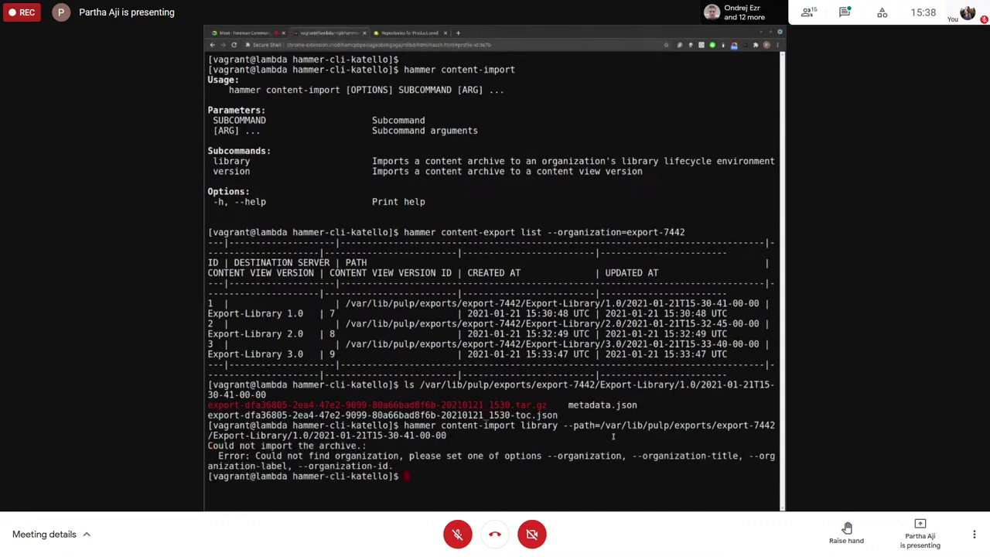
Step: Rerun the library import from the Export-Library 1.0 path with --organization=import-29550 added
{"action": "type", "text": "--o"}
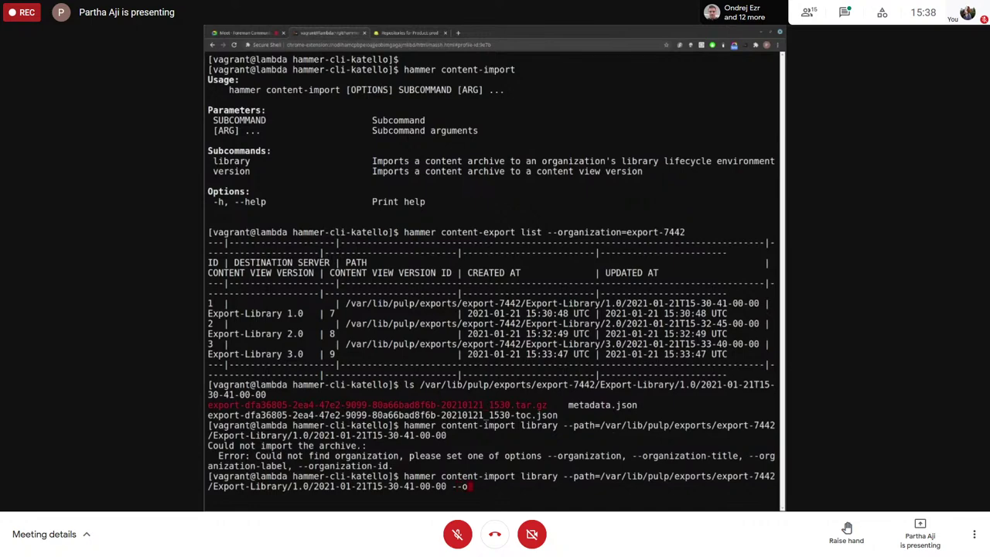
{"action": "type", "text": "rganization="}
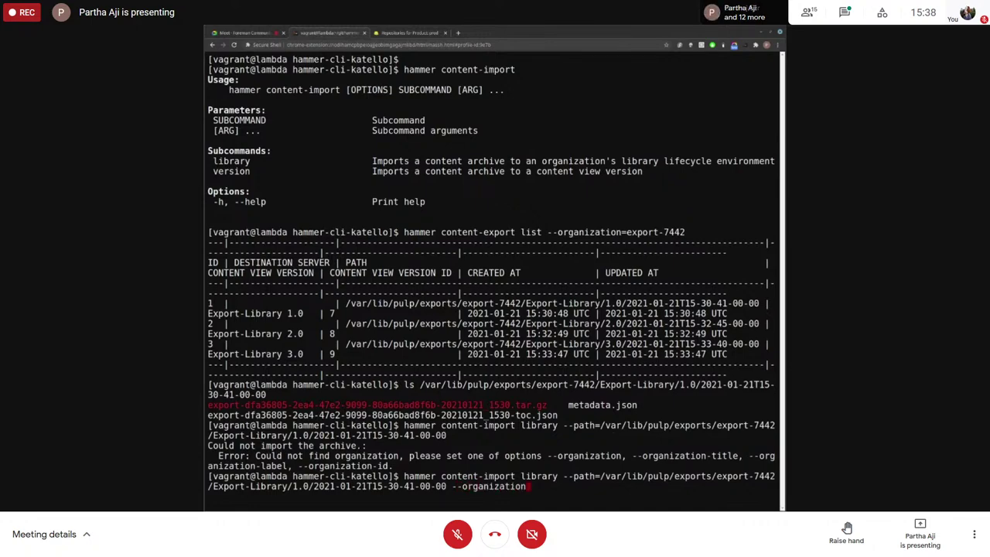
{"action": "left_click", "coordinate": [414, 33]}
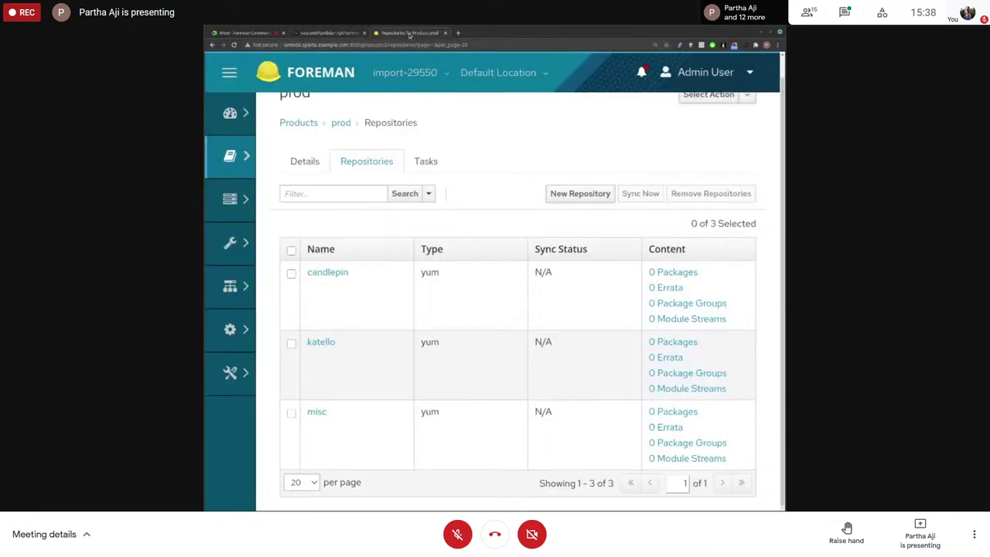
{"action": "left_click", "coordinate": [343, 33]}
{"action": "type", "text": "import"}
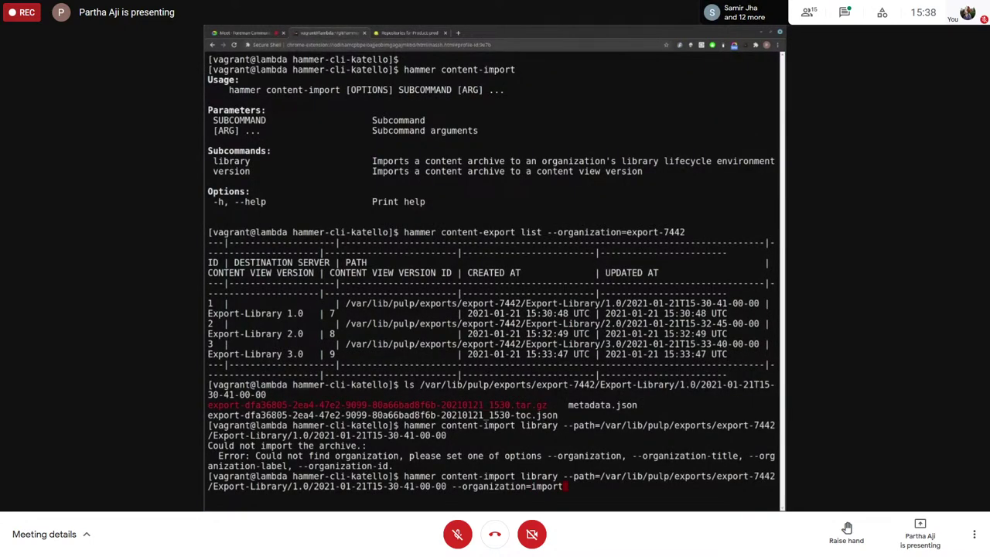
{"action": "type", "text": "-29550"}
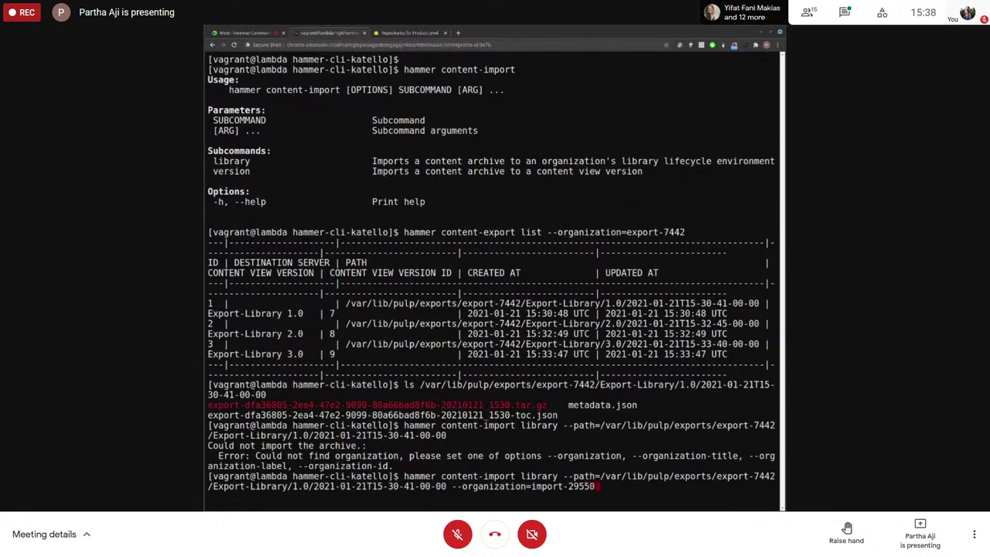
{"action": "key", "text": "Return"}
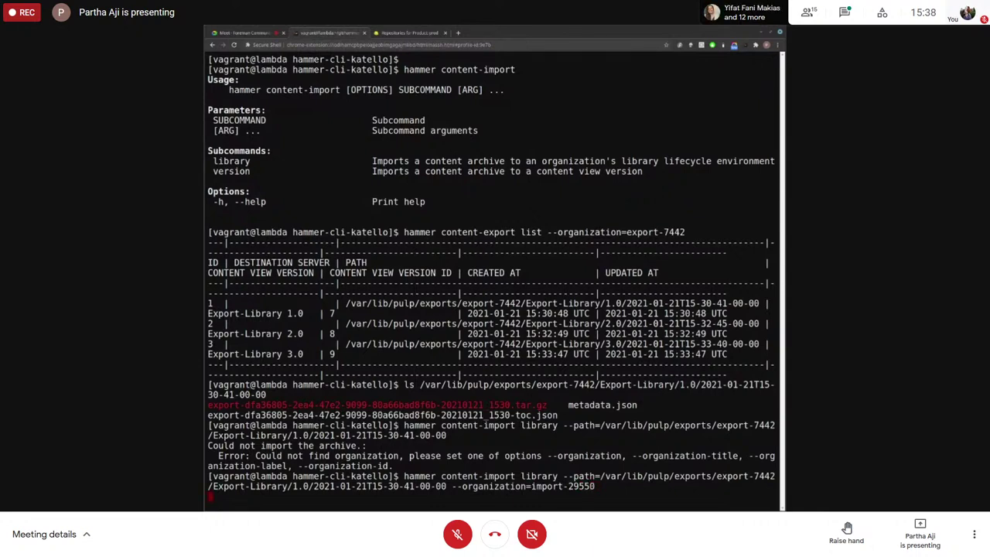
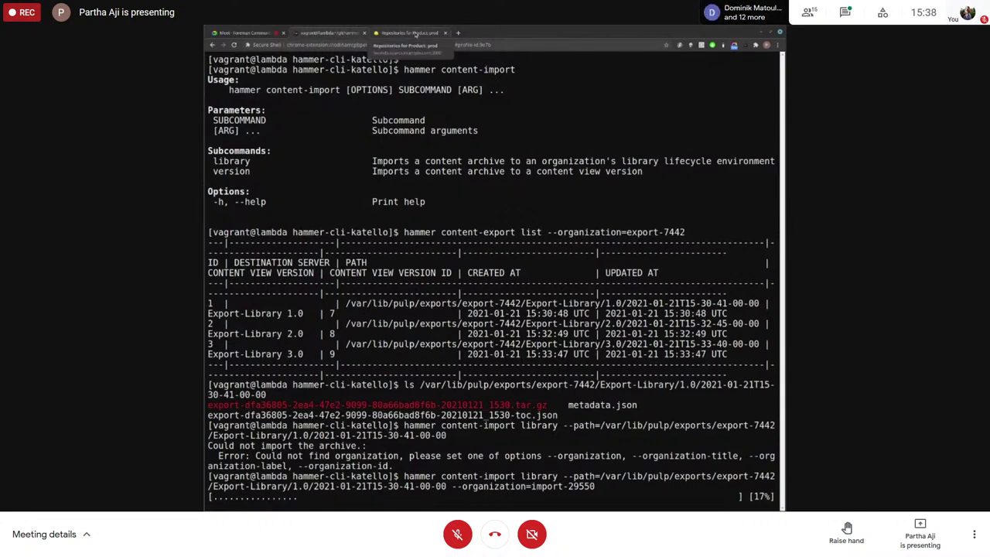
Step: Switch to Foreman and view the versions of the Import-Library content view
{"action": "mouse_move", "coordinate": [238, 172]}
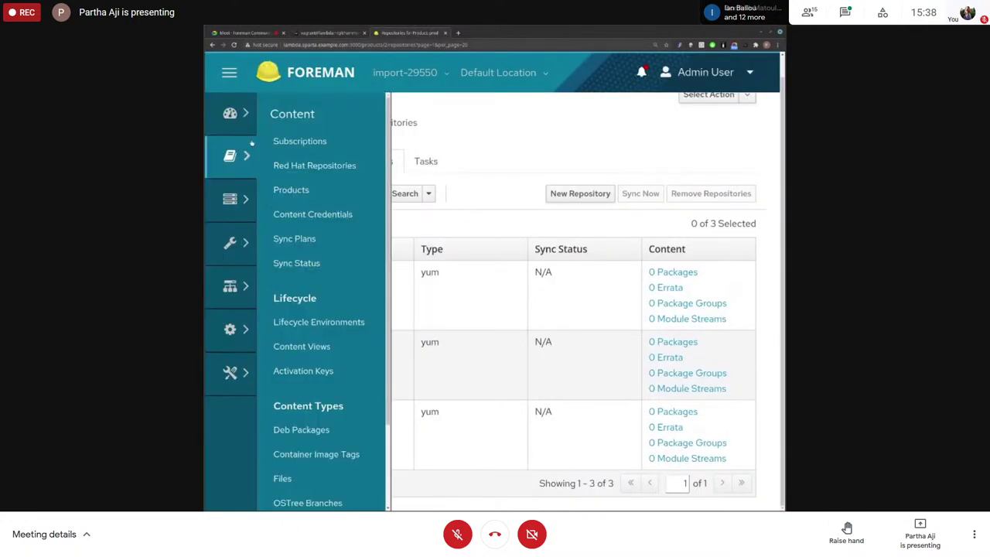
{"action": "left_click", "coordinate": [297, 347]}
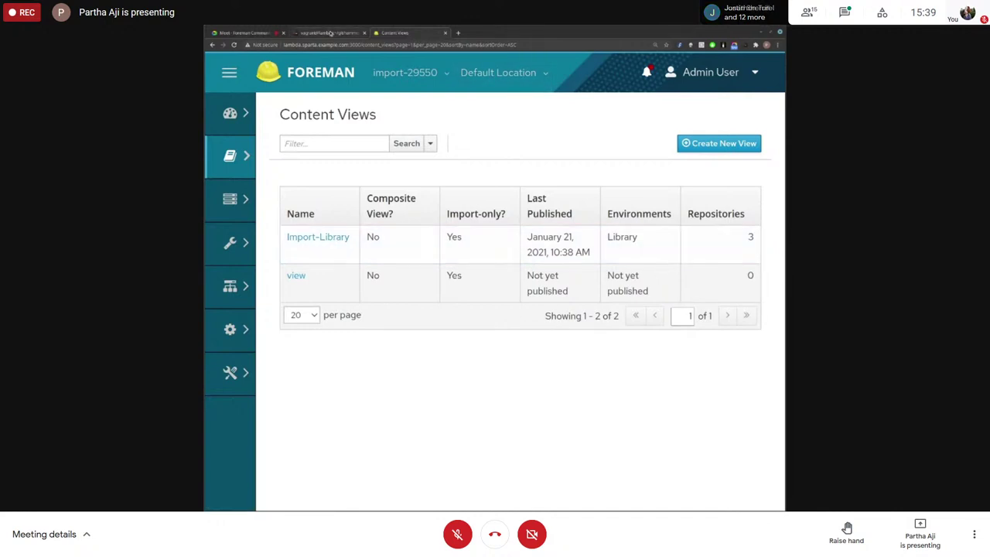
{"action": "left_click", "coordinate": [318, 237]}
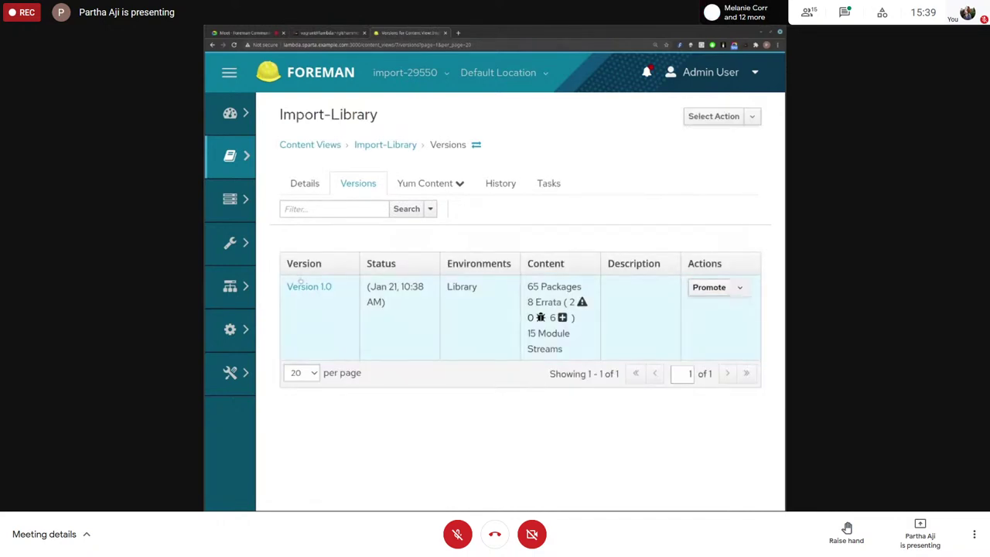
Step: Examine the content of the repositories in the product prod after the import
{"action": "mouse_move", "coordinate": [230, 155]}
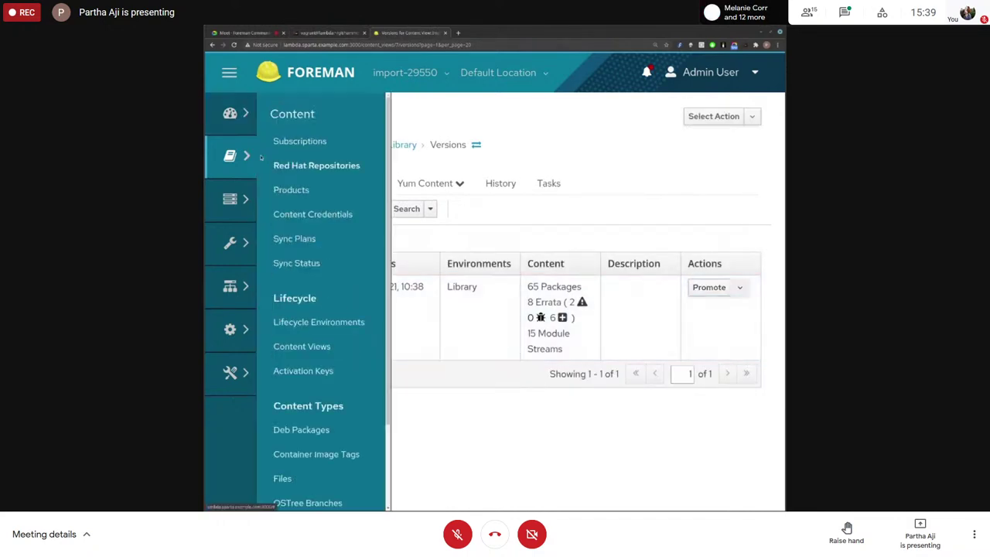
{"action": "left_click", "coordinate": [286, 190]}
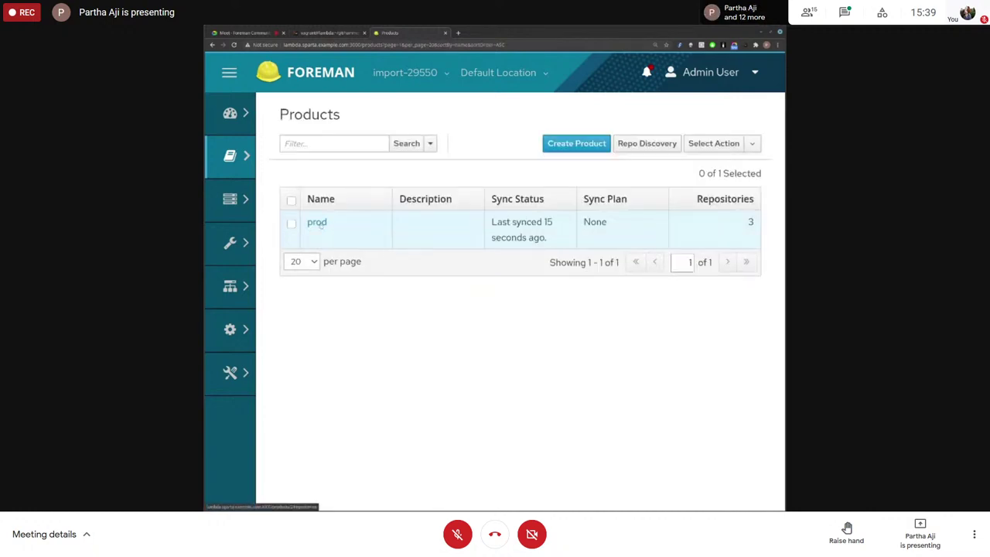
{"action": "left_click", "coordinate": [317, 222]}
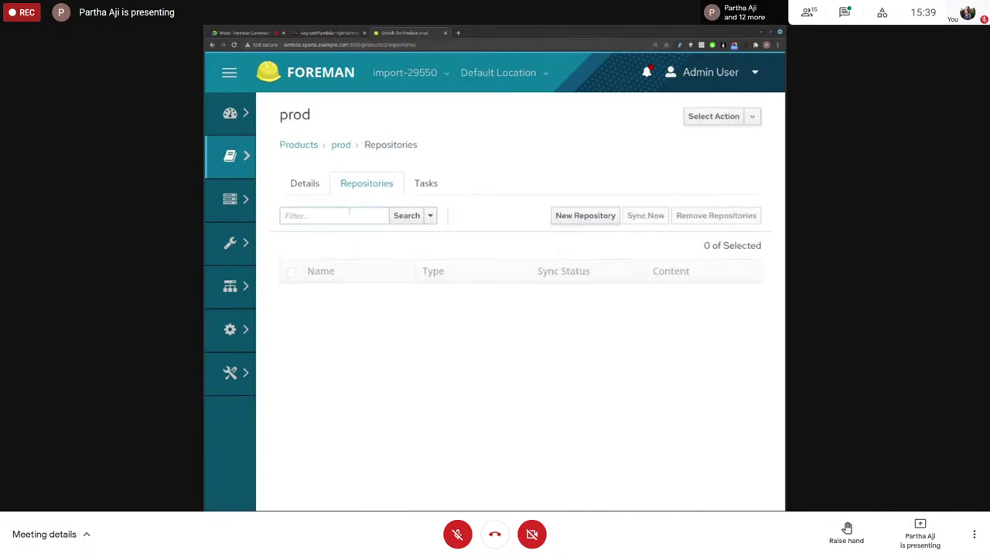
{"action": "scroll", "coordinate": [591, 263], "scroll_direction": "down", "scroll_amount": 1}
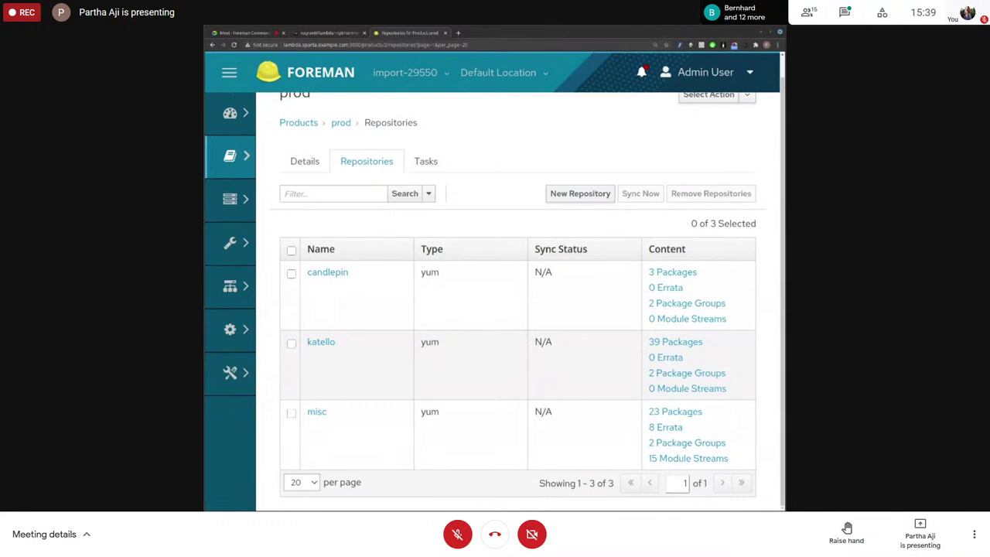
Step: Create a repository named repo4 of type yum in the product prod
{"action": "left_click", "coordinate": [580, 193]}
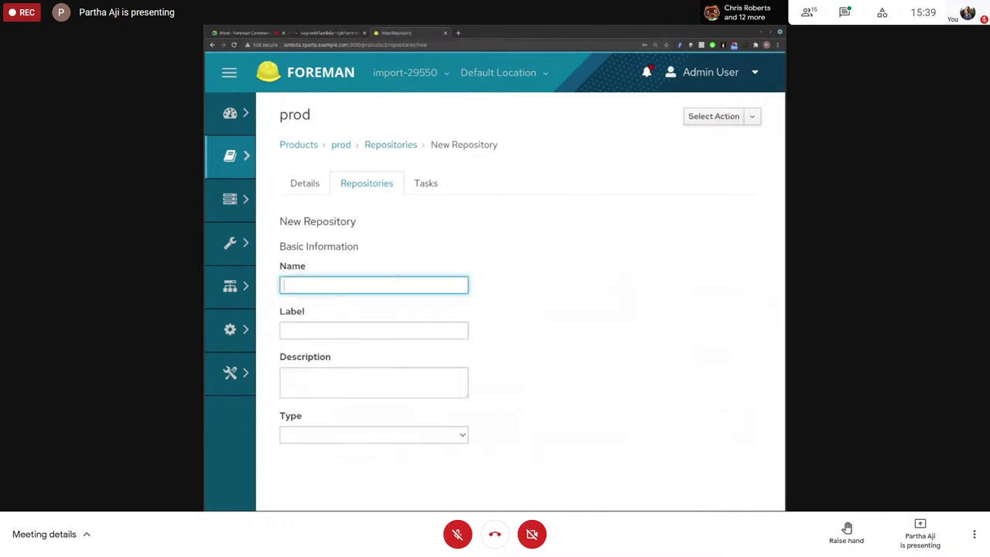
{"action": "type", "text": "repo"}
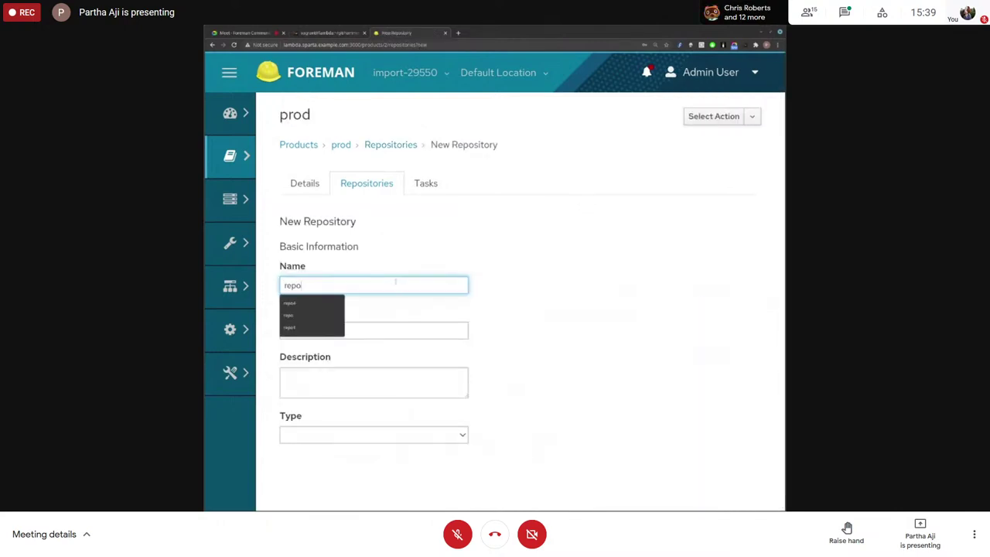
{"action": "type", "text": "4"}
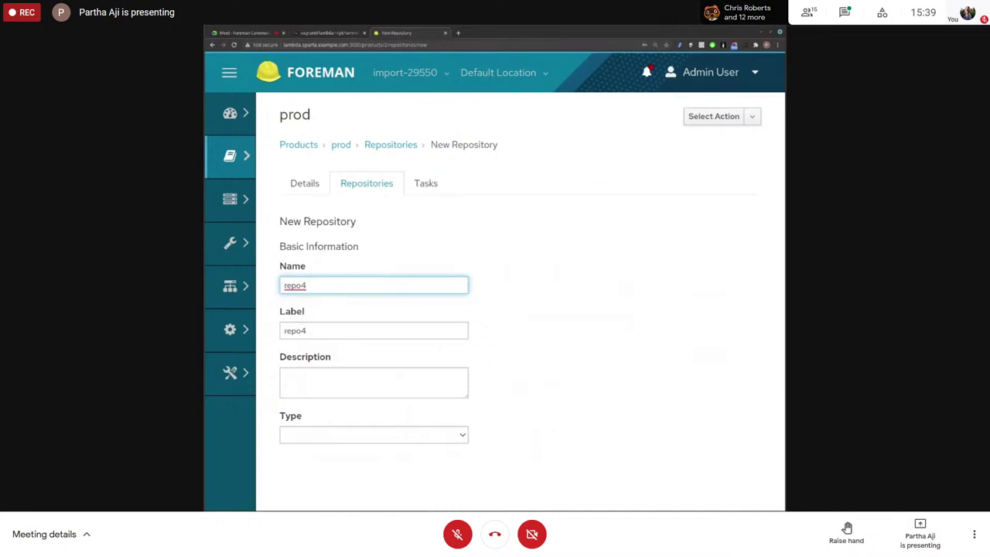
{"action": "left_click", "coordinate": [441, 438]}
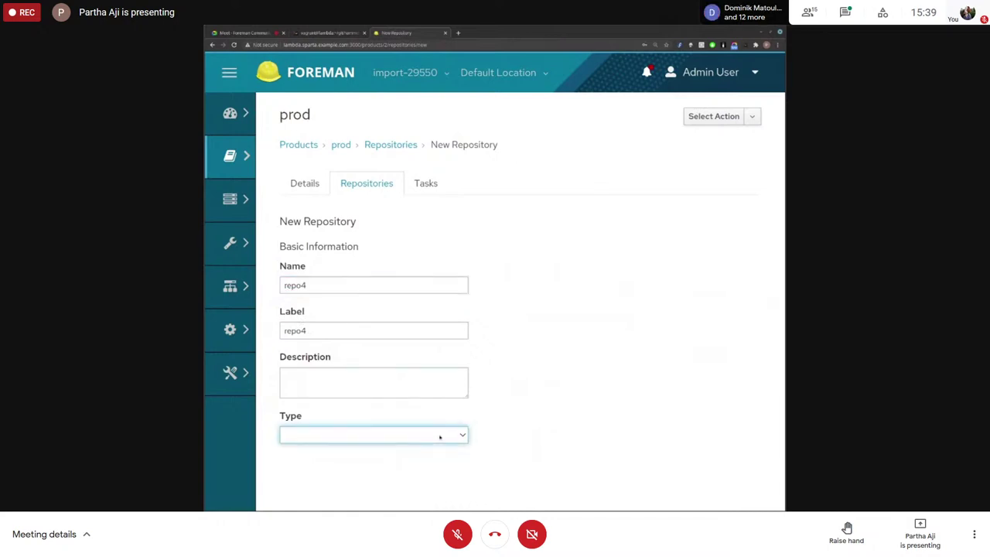
{"action": "left_click", "coordinate": [364, 503]}
{"action": "left_click", "coordinate": [585, 375]}
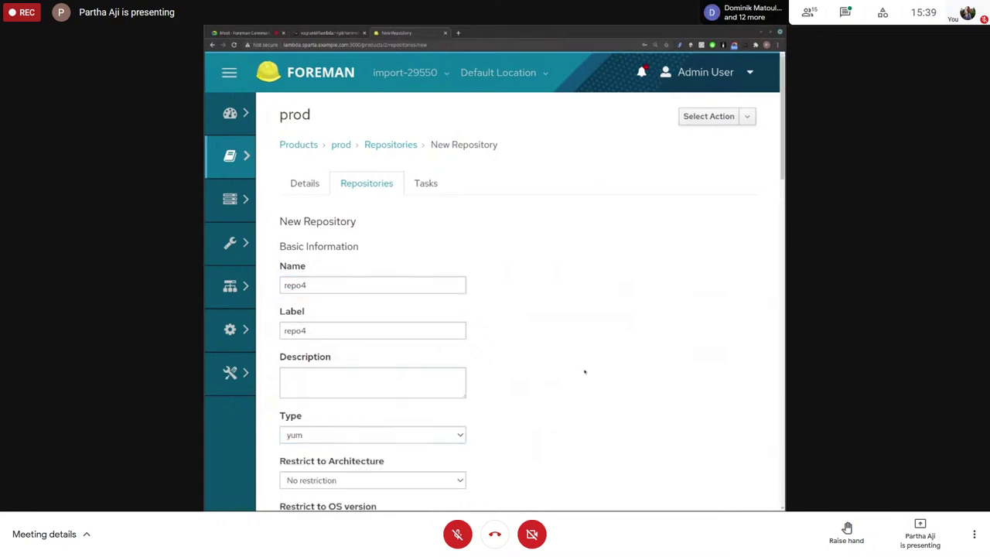
{"action": "scroll", "coordinate": [584, 373], "scroll_direction": "down", "scroll_amount": 6}
{"action": "scroll", "coordinate": [367, 400], "scroll_direction": "down", "scroll_amount": 8}
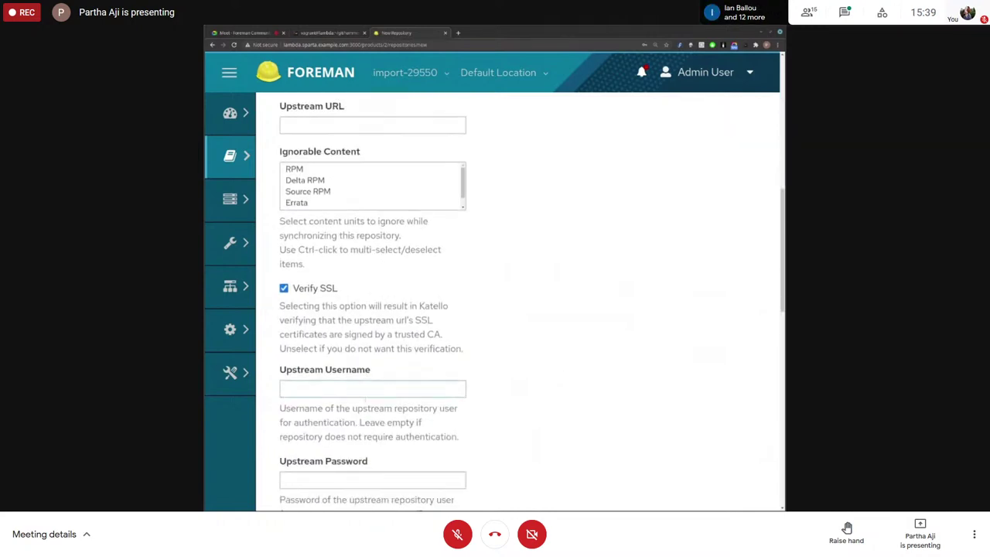
{"action": "scroll", "coordinate": [367, 400], "scroll_direction": "down", "scroll_amount": 4}
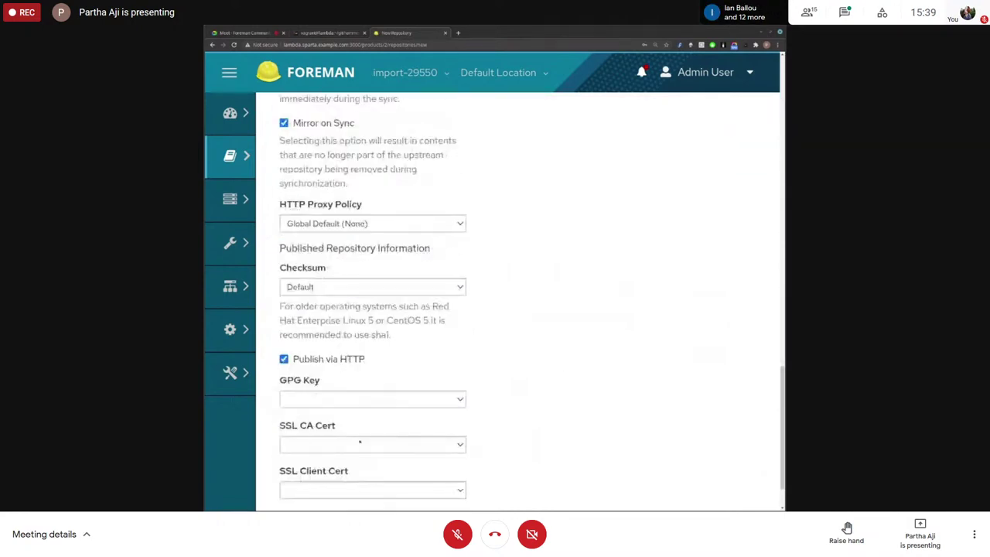
{"action": "left_click", "coordinate": [301, 502]}
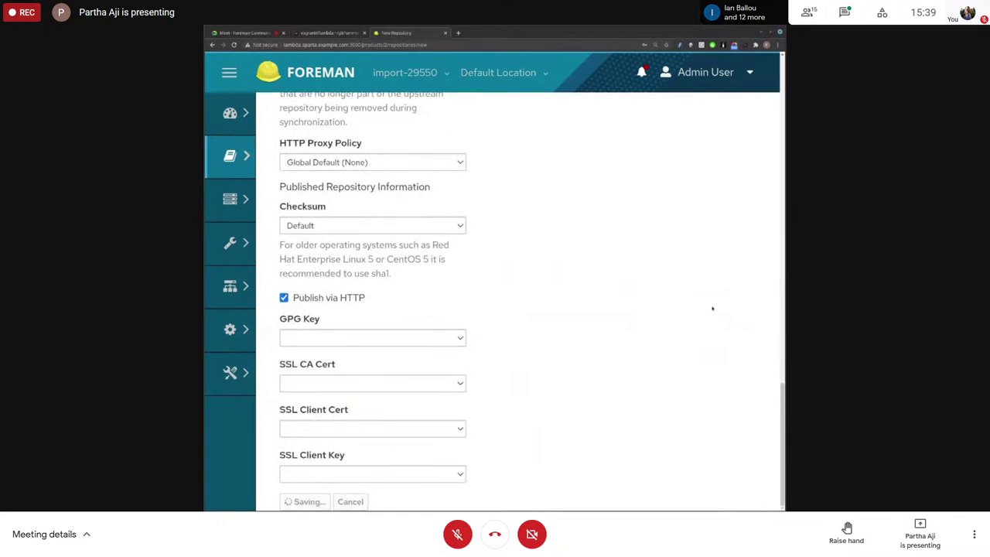
{"action": "scroll", "coordinate": [325, 158], "scroll_direction": "up", "scroll_amount": 5}
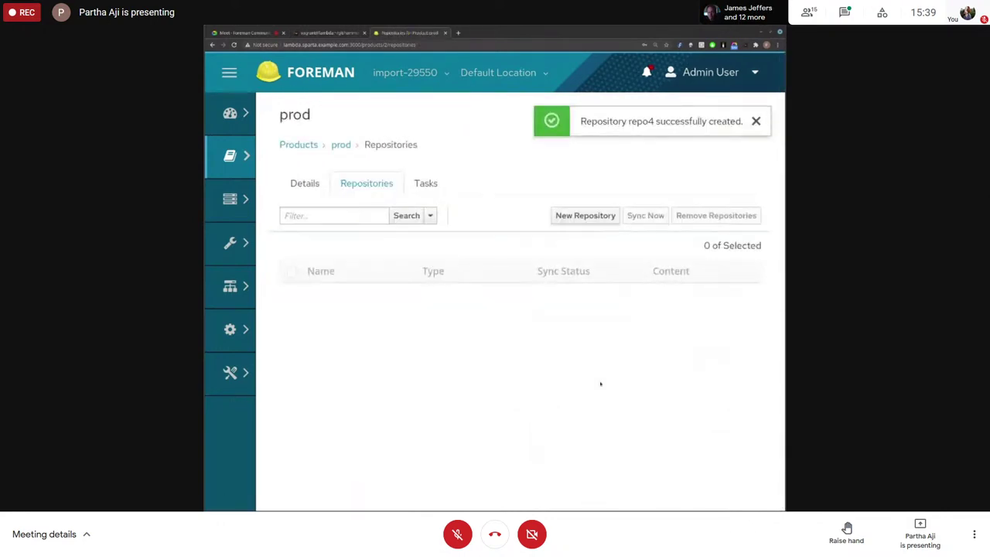
{"action": "scroll", "coordinate": [573, 383], "scroll_direction": "down", "scroll_amount": 2}
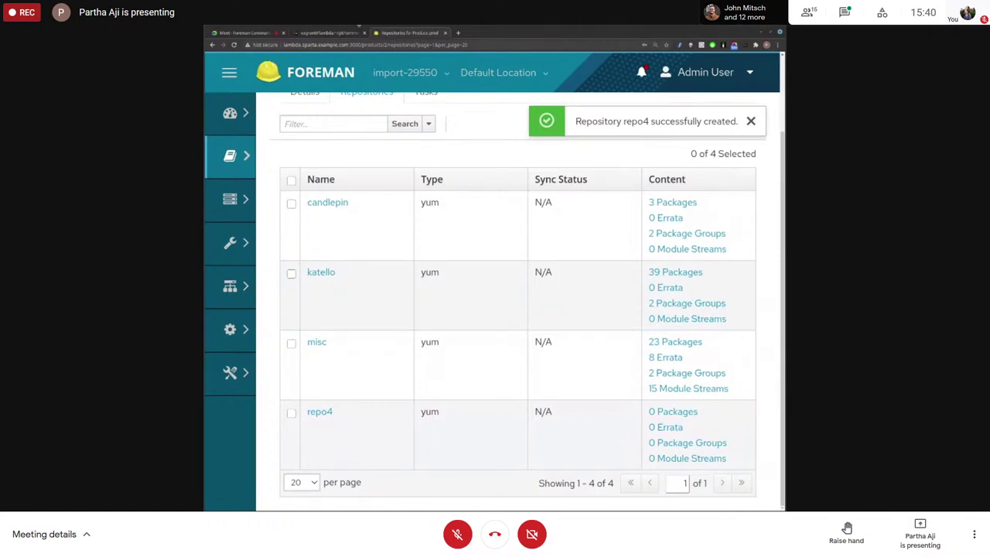
{"action": "left_click", "coordinate": [326, 32]}
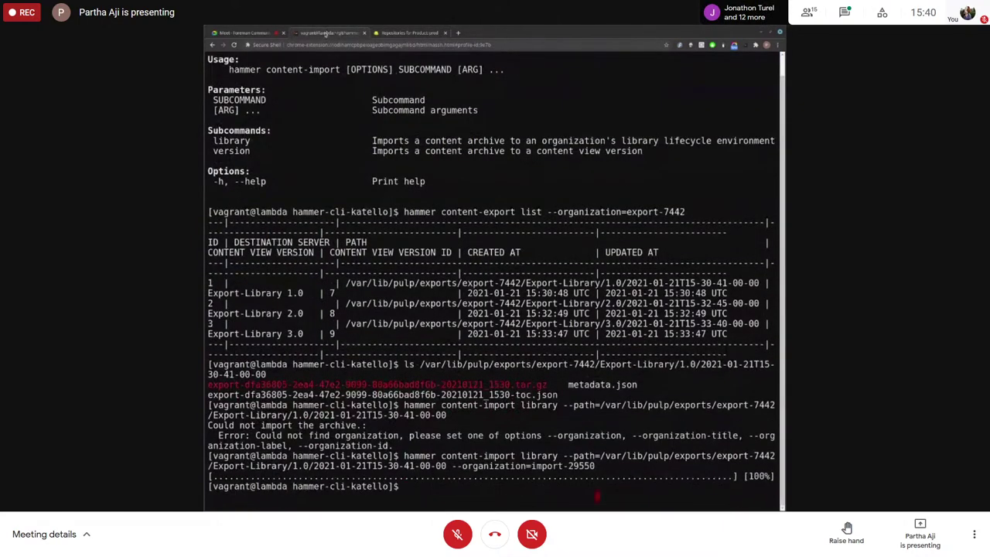
{"action": "key", "text": "Up"}
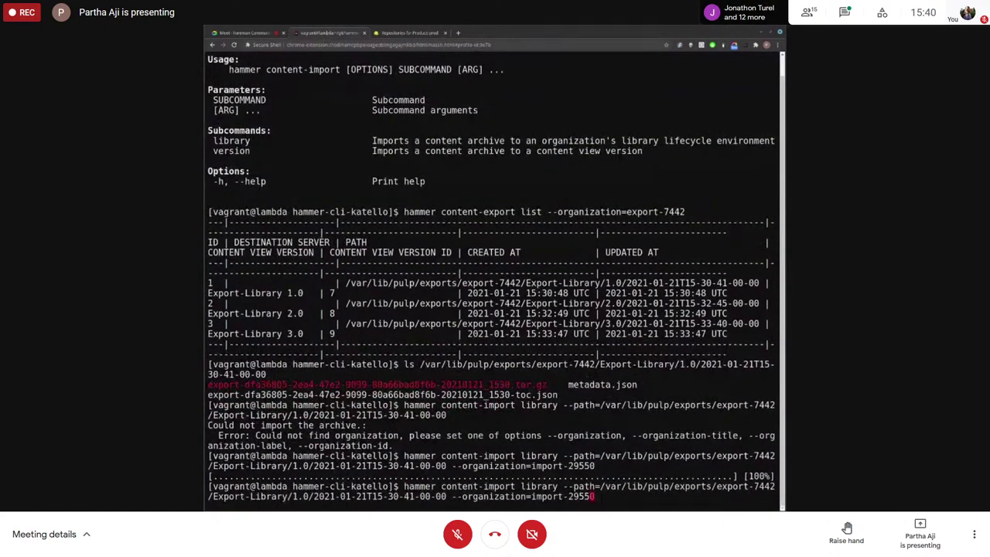
{"action": "key", "text": "Left"}
{"action": "key", "text": "Left"}
{"action": "key", "text": "Left"}
{"action": "key", "text": "Left"}
{"action": "key", "text": "Left"}
{"action": "key", "text": "Left"}
{"action": "key", "text": "Left"}
{"action": "key", "text": "Left"}
{"action": "key", "text": "Left"}
{"action": "key", "text": "Left"}
{"action": "key", "text": "Left"}
{"action": "key", "text": "Left"}
{"action": "key", "text": "Left"}
{"action": "key", "text": "Left"}
{"action": "key", "text": "Left"}
{"action": "key", "text": "Left"}
{"action": "key", "text": "Left"}
{"action": "key", "text": "Left"}
{"action": "key", "text": "Left"}
{"action": "key", "text": "Left"}
{"action": "key", "text": "BackSpace"}
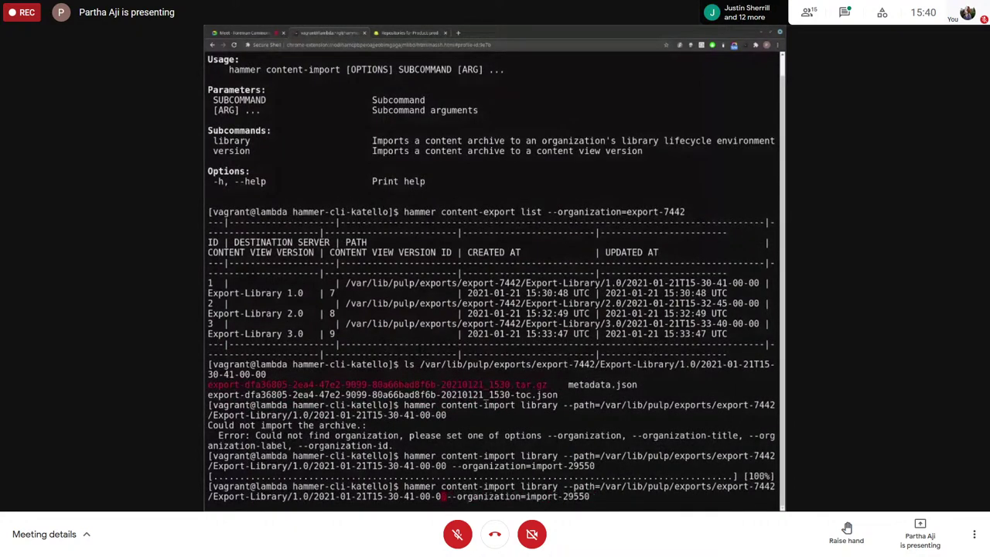
{"action": "key", "text": "BackSpace"}
{"action": "key", "text": "BackSpace"}
{"action": "key", "text": "BackSpace"}
{"action": "key", "text": "BackSpace"}
{"action": "key", "text": "BackSpace"}
{"action": "key", "text": "BackSpace"}
{"action": "key", "text": "BackSpace"}
{"action": "key", "text": "BackSpace"}
{"action": "key", "text": "BackSpace"}
{"action": "key", "text": "BackSpace"}
{"action": "key", "text": "BackSpace"}
{"action": "key", "text": "BackSpace"}
{"action": "key", "text": "BackSpace"}
{"action": "key", "text": "BackSpace"}
{"action": "key", "text": "BackSpace"}
{"action": "key", "text": "BackSpace"}
{"action": "key", "text": "BackSpace"}
{"action": "key", "text": "BackSpace"}
{"action": "key", "text": "BackSpace"}
{"action": "key", "text": "BackSpace"}
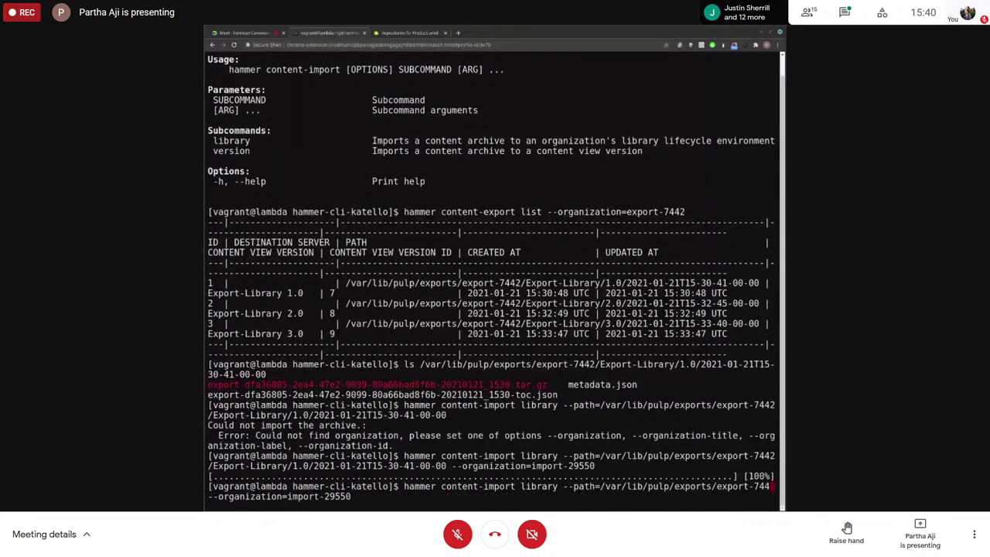
{"action": "key", "text": "BackSpace"}
{"action": "key", "text": "BackSpace"}
{"action": "key", "text": "BackSpace"}
{"action": "key", "text": "BackSpace"}
{"action": "key", "text": "BackSpace"}
{"action": "key", "text": "BackSpace"}
{"action": "key", "text": "BackSpace"}
{"action": "key", "text": "BackSpace"}
{"action": "key", "text": "BackSpace"}
{"action": "key", "text": "BackSpace"}
{"action": "key", "text": "BackSpace"}
{"action": "key", "text": "BackSpace"}
{"action": "key", "text": "BackSpace"}
{"action": "key", "text": "BackSpace"}
{"action": "key", "text": "BackSpace"}
{"action": "key", "text": "BackSpace"}
{"action": "key", "text": "BackSpace"}
{"action": "key", "text": "BackSpace"}
{"action": "key", "text": "BackSpace"}
{"action": "key", "text": "BackSpace"}
{"action": "key", "text": "BackSpace"}
{"action": "key", "text": "BackSpace"}
{"action": "key", "text": "BackSpace"}
{"action": "key", "text": "BackSpace"}
{"action": "key", "text": "BackSpace"}
{"action": "key", "text": "BackSpace"}
{"action": "key", "text": "BackSpace"}
{"action": "key", "text": "BackSpace"}
{"action": "key", "text": "BackSpace"}
{"action": "key", "text": "BackSpace"}
{"action": "key", "text": "BackSpace"}
{"action": "key", "text": "BackSpace"}
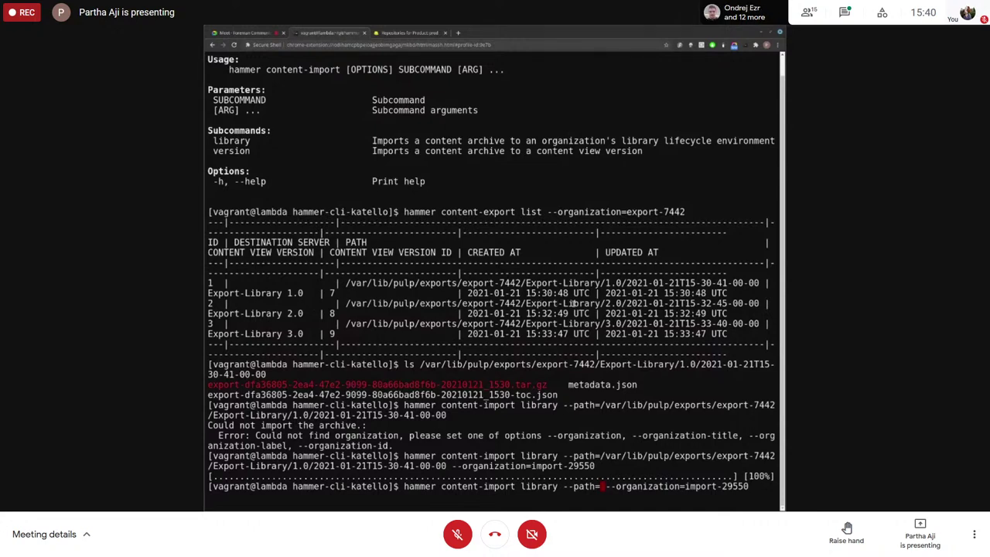
{"action": "double_click", "coordinate": [574, 304]}
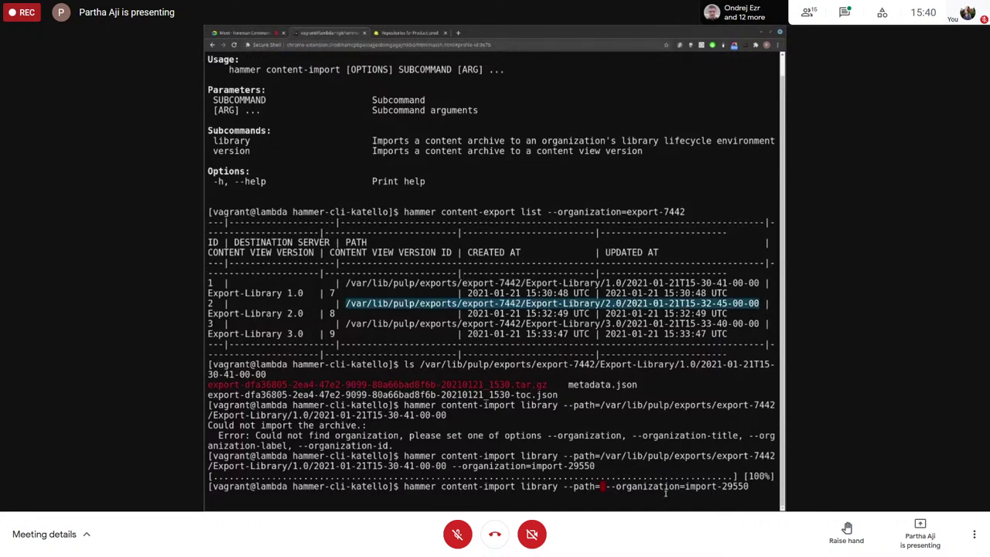
{"action": "left_click", "coordinate": [692, 381]}
{"action": "key", "text": "ctrl+shift+v"}
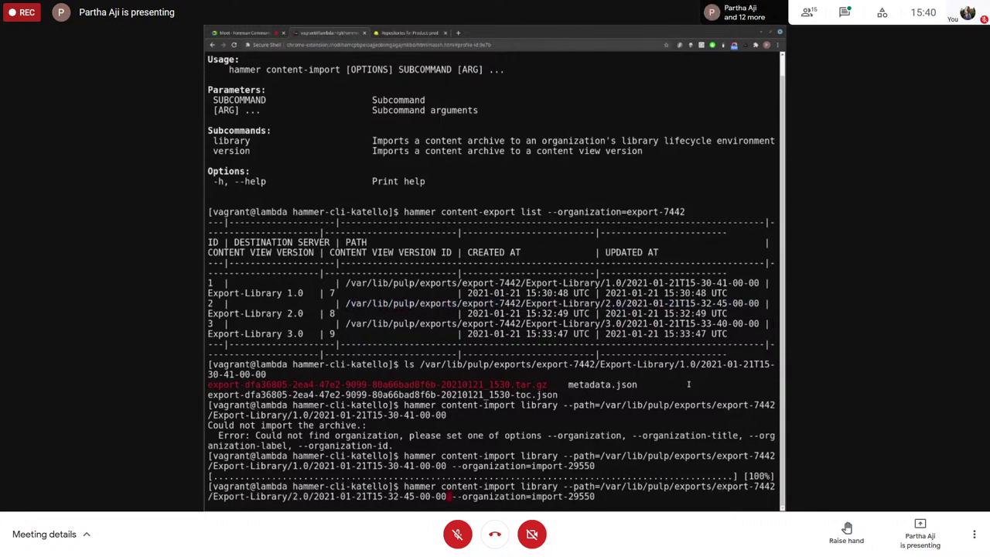
{"action": "key", "text": "Return"}
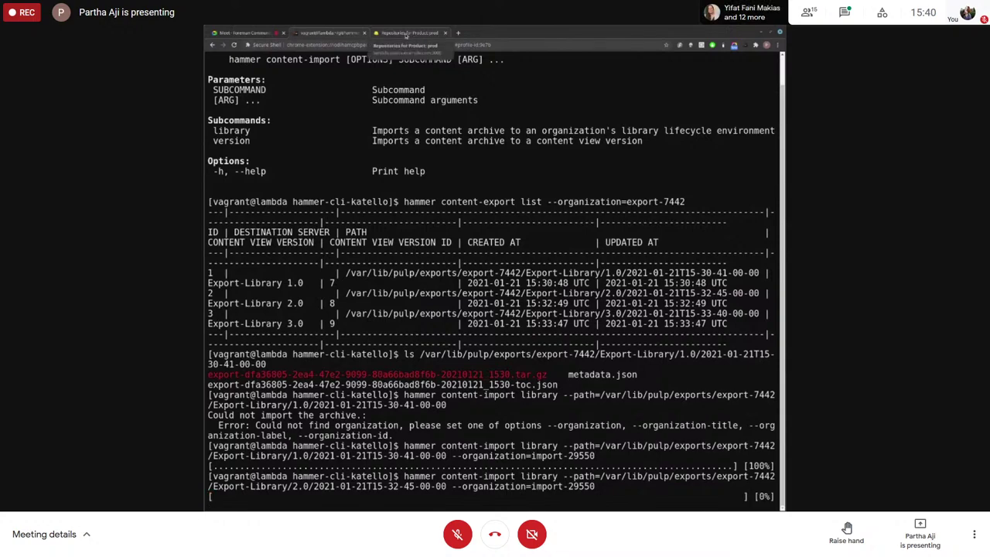
Step: Switch to Foreman, open the content views in a separate tab and view the versions of Import-Library
{"action": "left_click", "coordinate": [406, 34]}
{"action": "scroll", "coordinate": [376, 189], "scroll_direction": "up", "scroll_amount": 1}
{"action": "scroll", "coordinate": [376, 177], "scroll_direction": "up", "scroll_amount": 1}
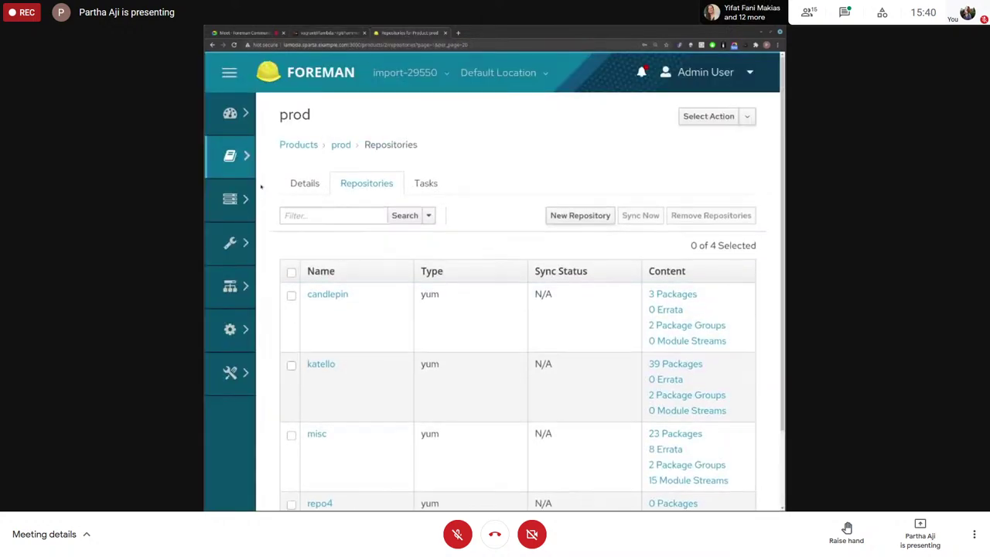
{"action": "mouse_move", "coordinate": [236, 159]}
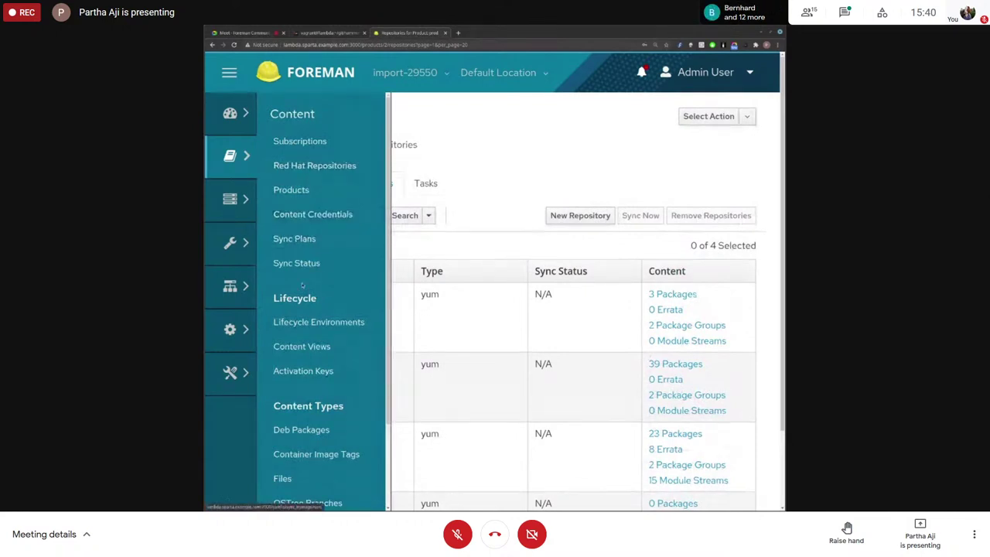
{"action": "middle_click", "coordinate": [292, 348]}
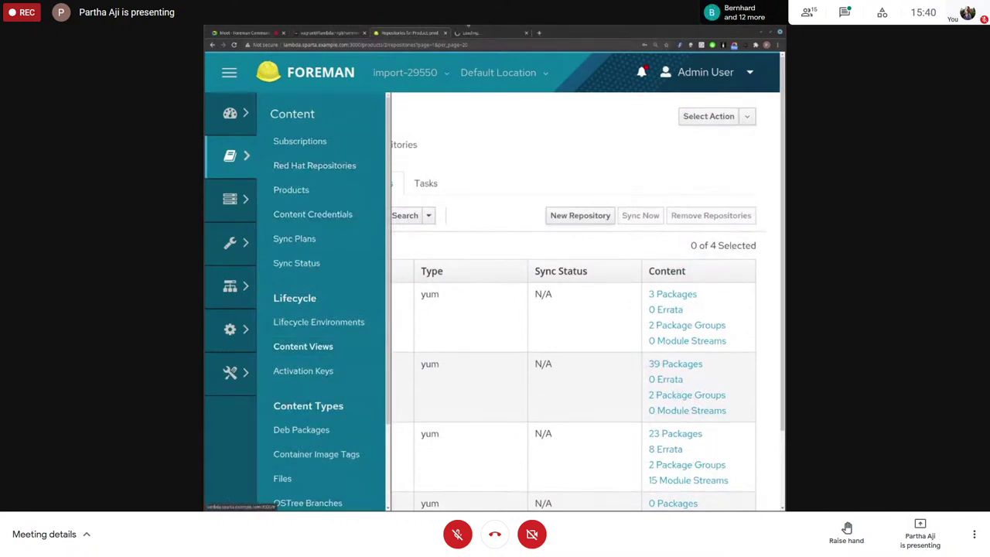
{"action": "left_click", "coordinate": [479, 34]}
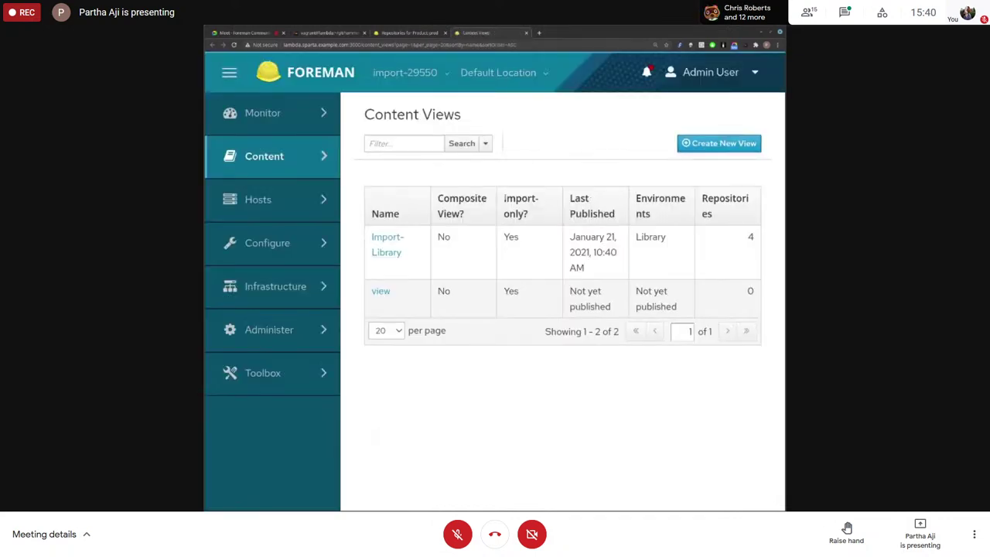
{"action": "left_click", "coordinate": [384, 238]}
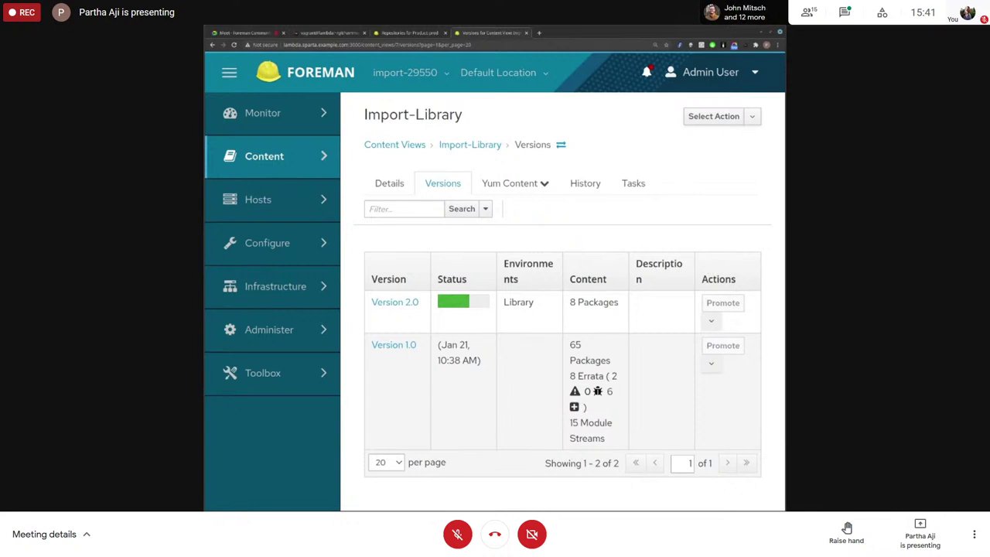
{"action": "left_click", "coordinate": [423, 34]}
{"action": "left_click", "coordinate": [480, 34]}
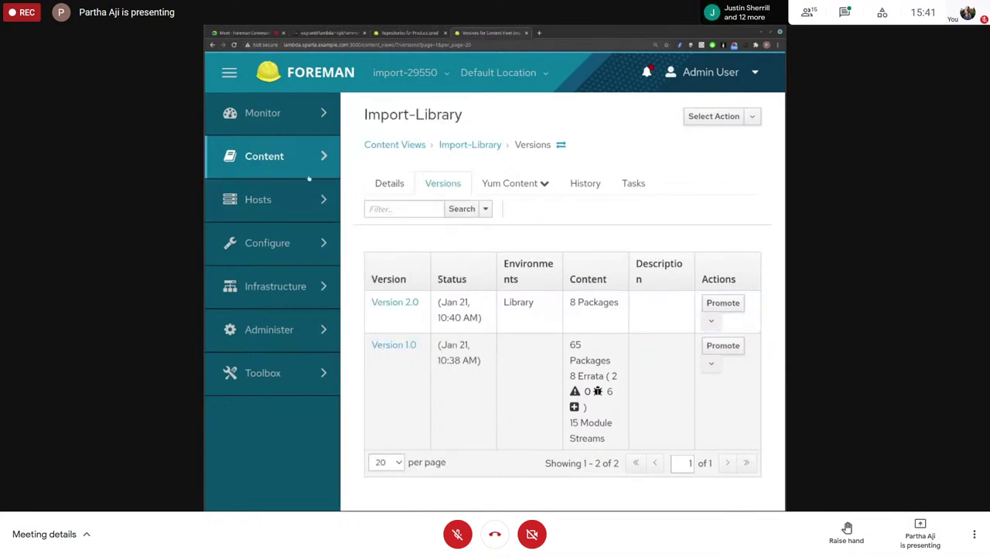
Step: Examine the content of all repositories in the product prod, including repo4, and check the import's progress in the terminal
{"action": "mouse_move", "coordinate": [265, 156]}
{"action": "left_click", "coordinate": [368, 192]}
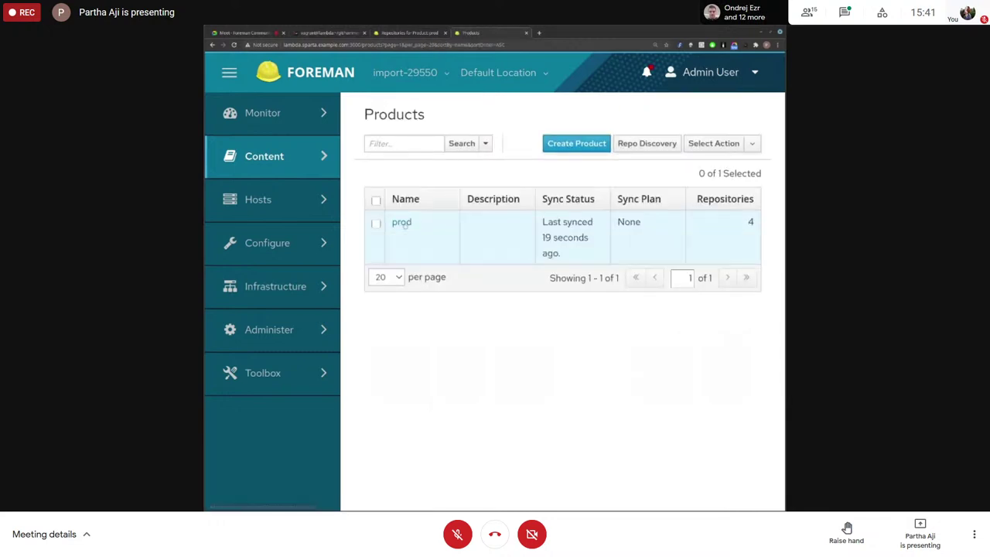
{"action": "left_click", "coordinate": [404, 224]}
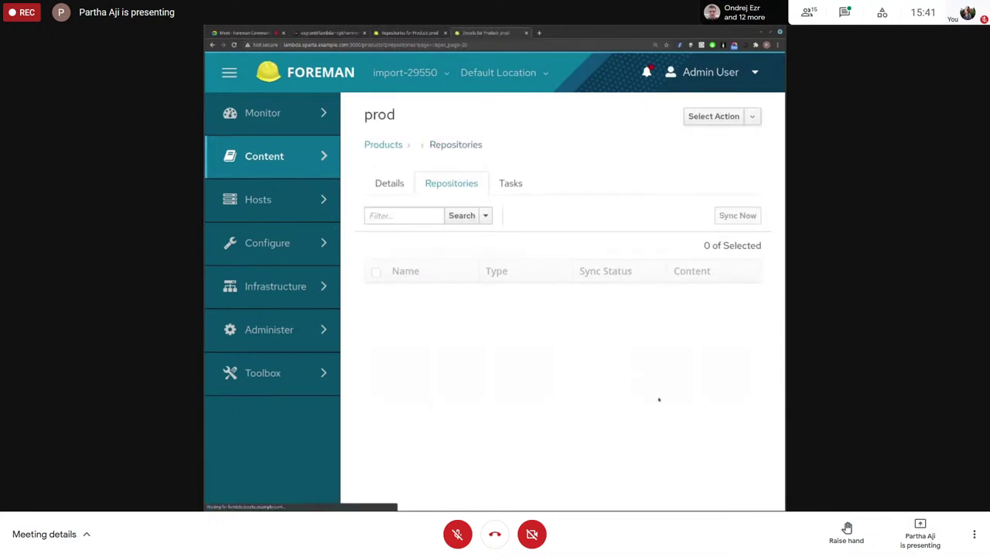
{"action": "scroll", "coordinate": [625, 387], "scroll_direction": "down", "scroll_amount": 2}
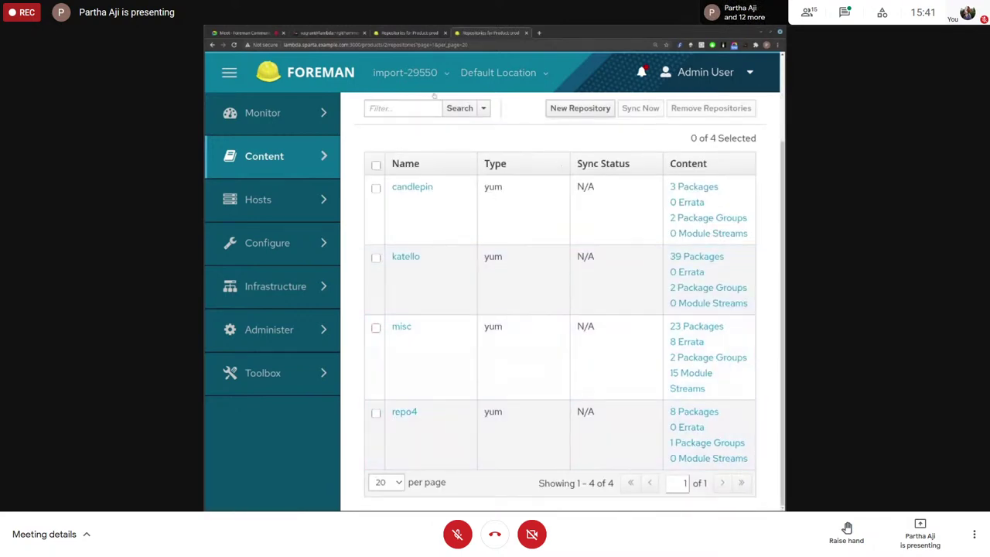
{"action": "left_click", "coordinate": [314, 34]}
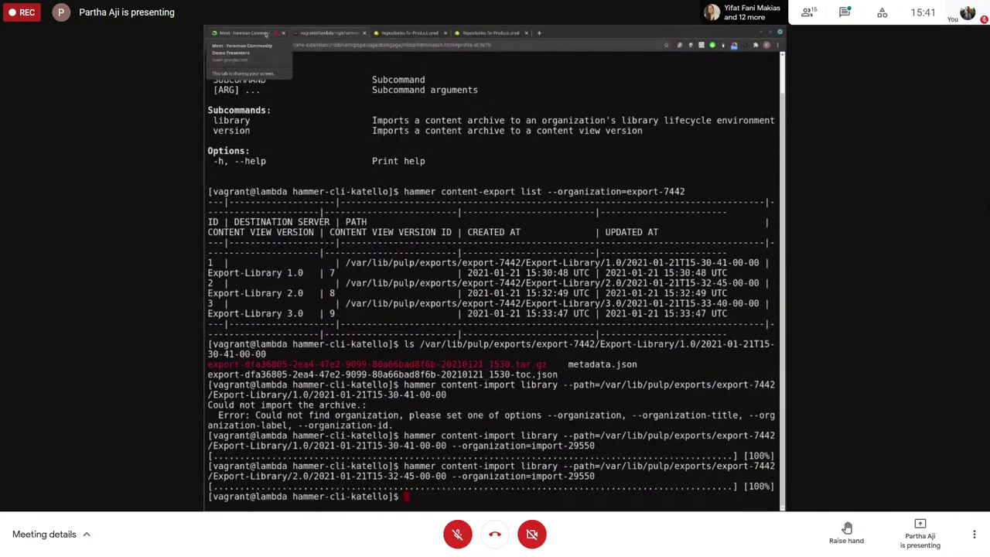
{"action": "left_click", "coordinate": [267, 34]}
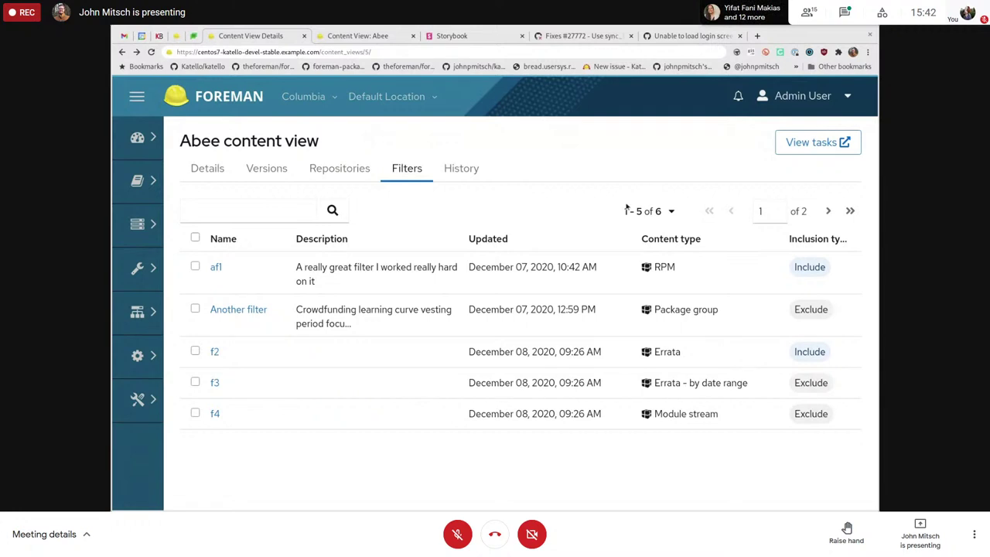
Step: Page forward and back through the Abee content view's filters and search them for name = af1
{"action": "left_click", "coordinate": [829, 213]}
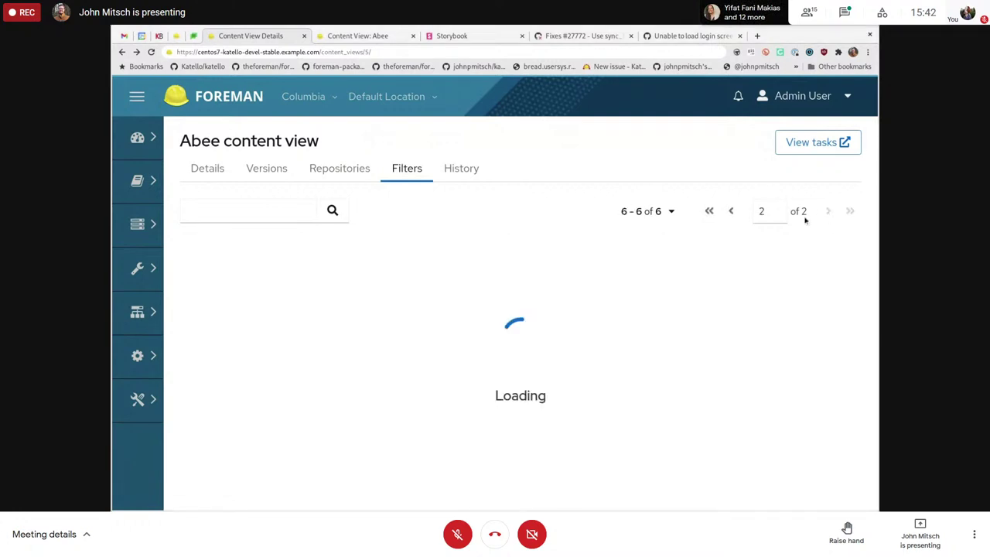
{"action": "left_click", "coordinate": [731, 214]}
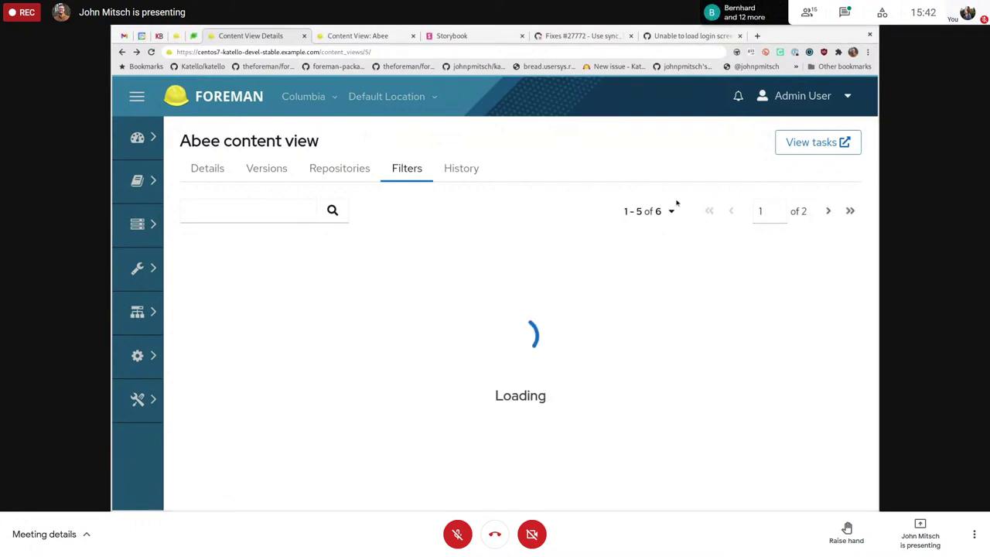
{"action": "left_click", "coordinate": [205, 209]}
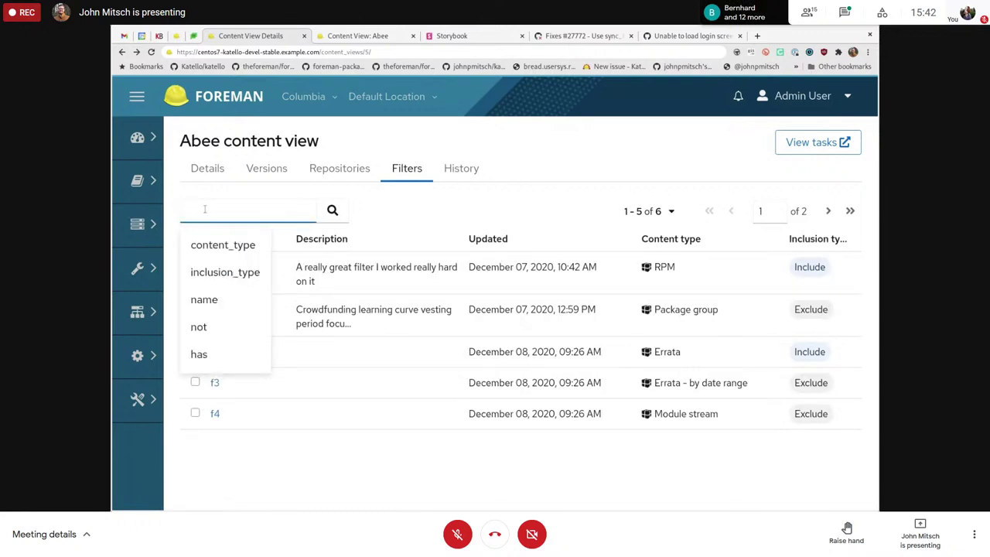
{"action": "type", "text": "name =  "}
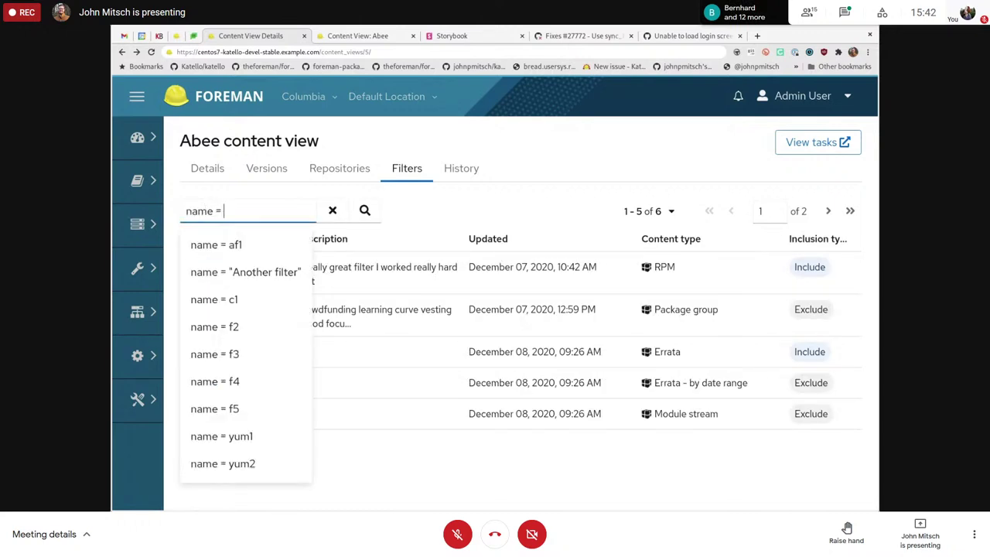
{"action": "type", "text": "a"}
{"action": "left_click", "coordinate": [210, 244]}
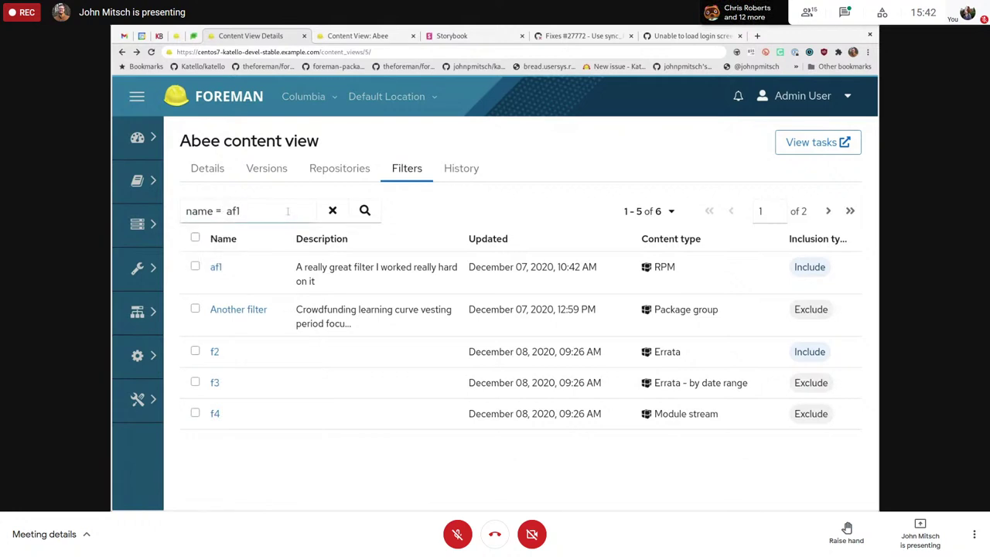
{"action": "left_click", "coordinate": [367, 212]}
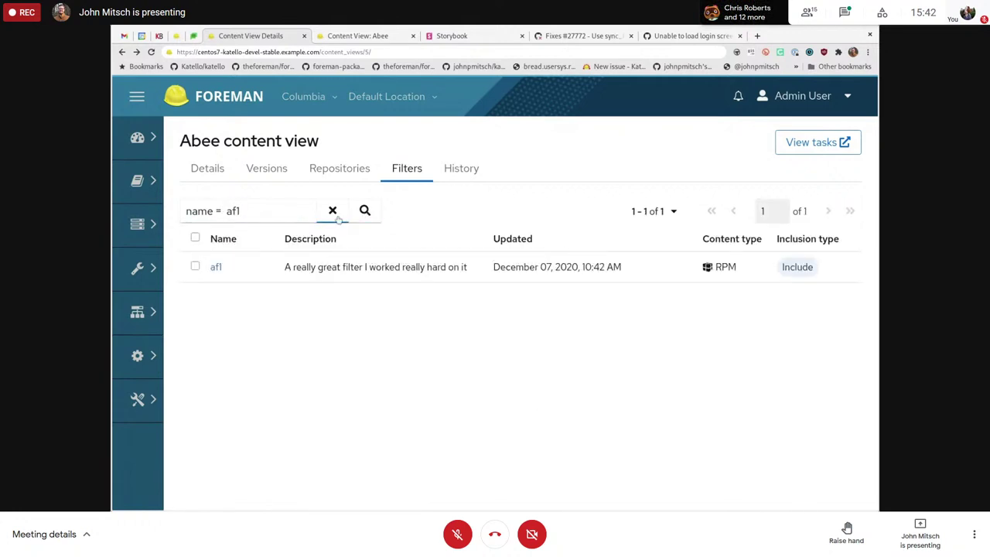
Step: Clear the filter search, open the af1 filter in a separate tab, and return to the Abee content view's filters
{"action": "left_click", "coordinate": [334, 215]}
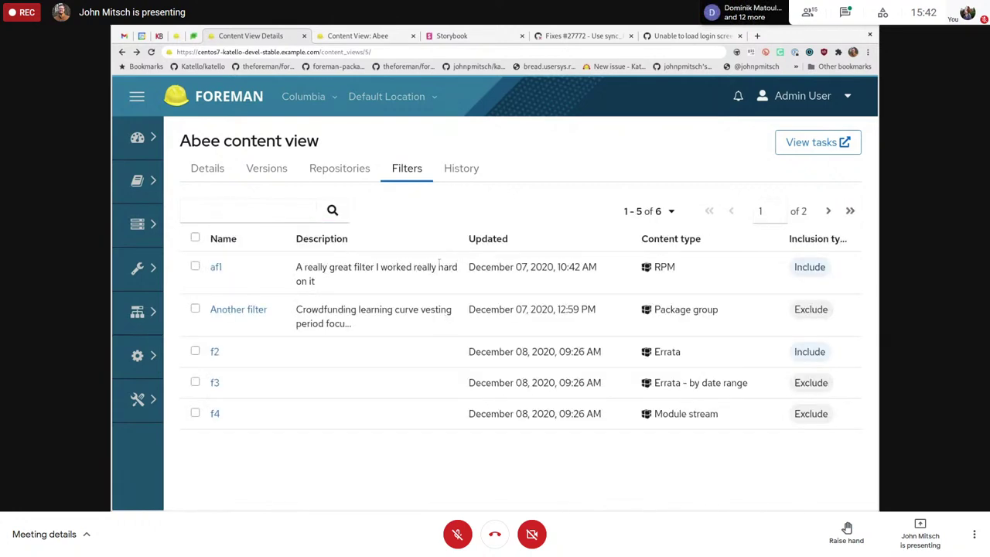
{"action": "middle_click", "coordinate": [217, 268]}
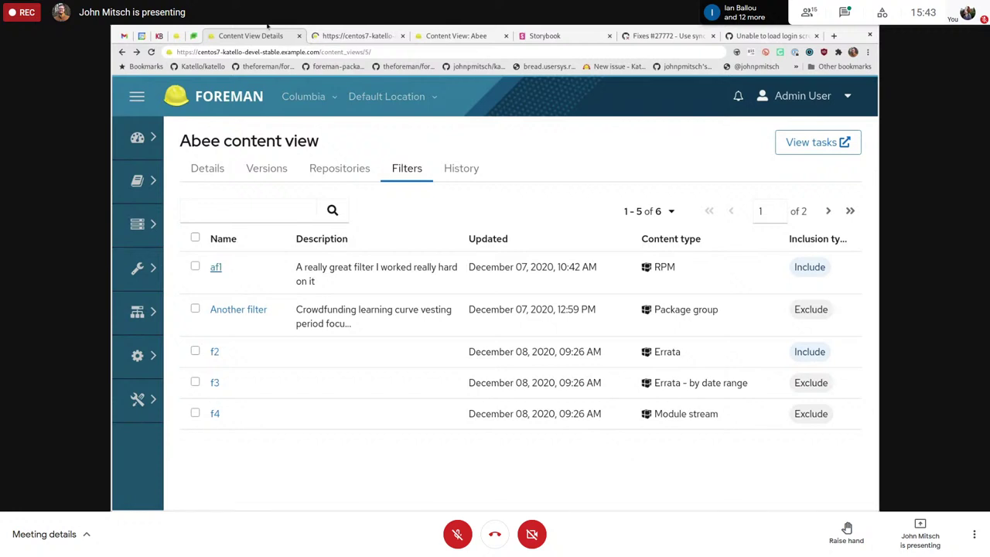
{"action": "left_click", "coordinate": [350, 37]}
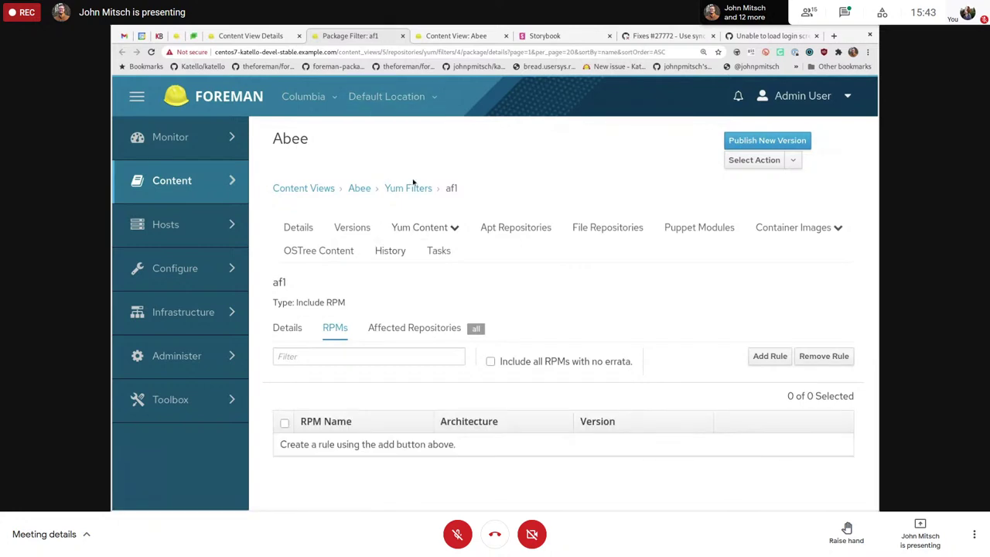
{"action": "left_click", "coordinate": [251, 35]}
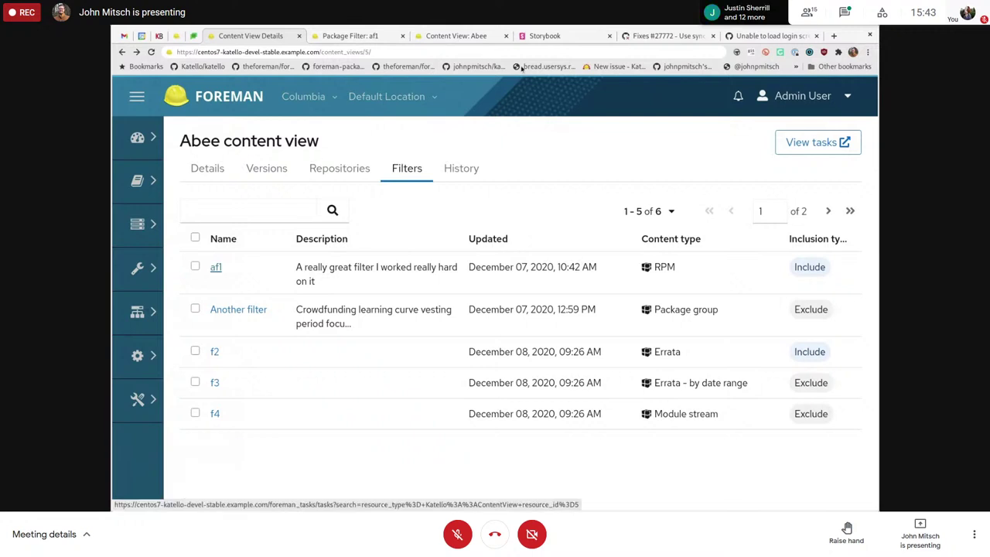
{"action": "left_click", "coordinate": [344, 35]}
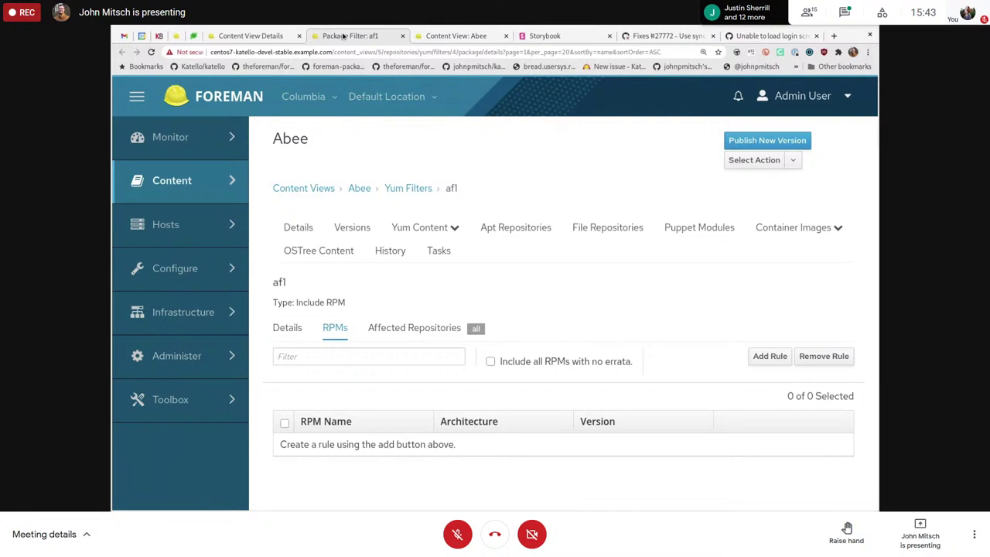
{"action": "left_click", "coordinate": [250, 36]}
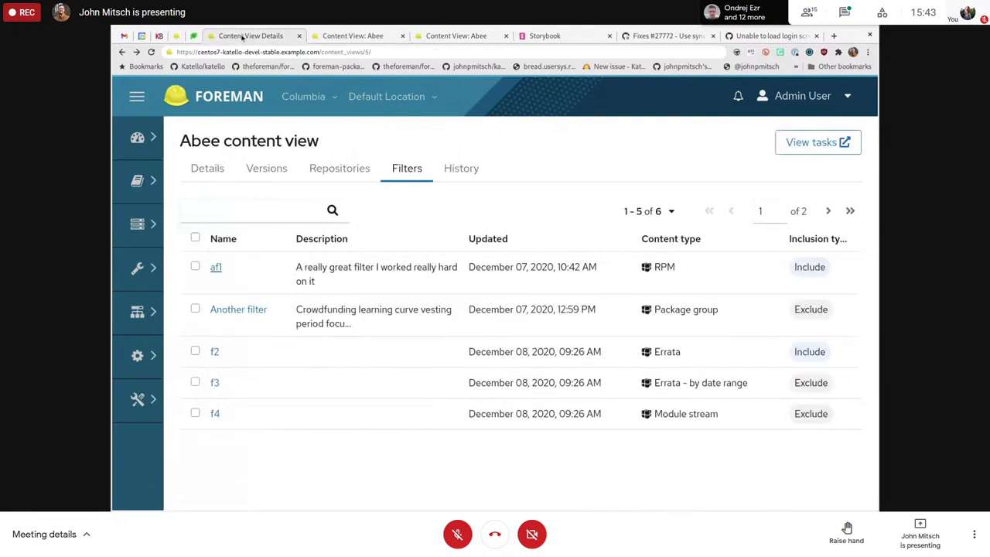
Step: View the tasks of the Abee content view and examine its update and publish history
{"action": "left_click", "coordinate": [814, 151]}
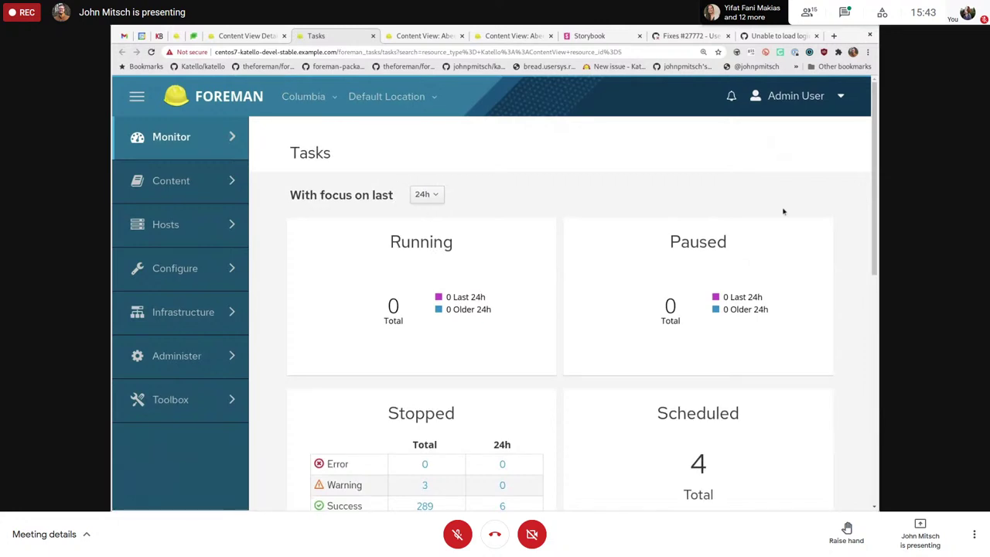
{"action": "left_click", "coordinate": [136, 95]}
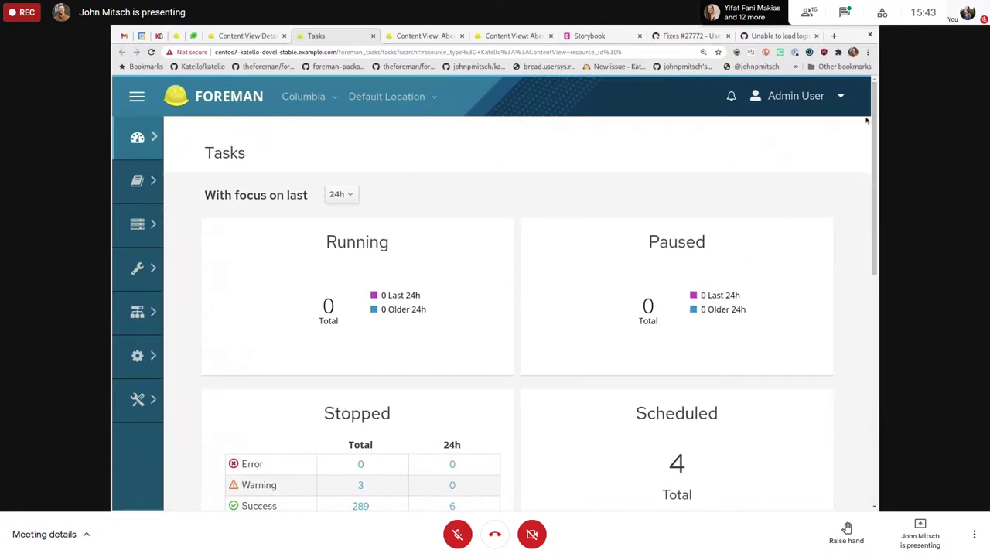
{"action": "scroll", "coordinate": [867, 120], "scroll_direction": "down", "scroll_amount": 6}
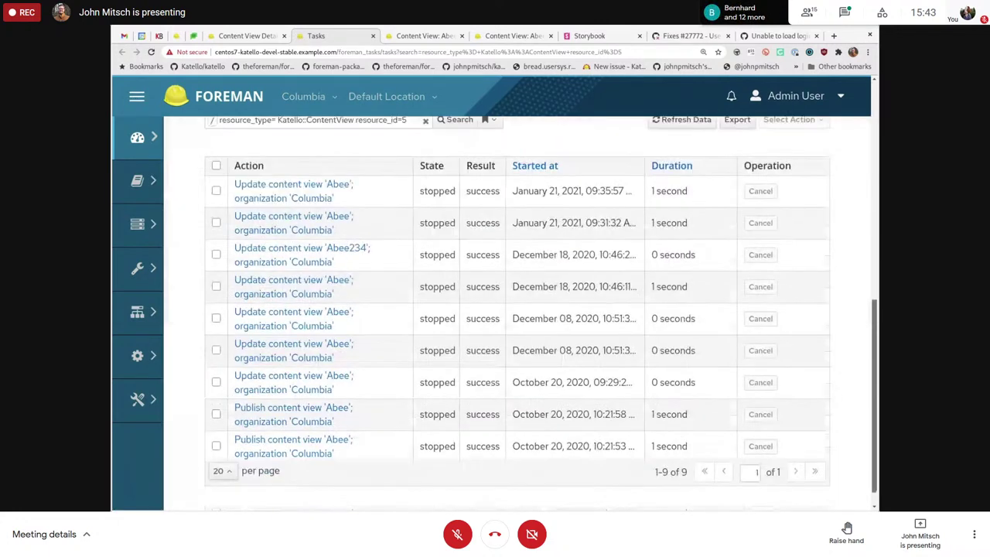
{"action": "scroll", "coordinate": [517, 310], "scroll_direction": "up", "scroll_amount": 2}
{"action": "scroll", "coordinate": [517, 309], "scroll_direction": "down", "scroll_amount": 1}
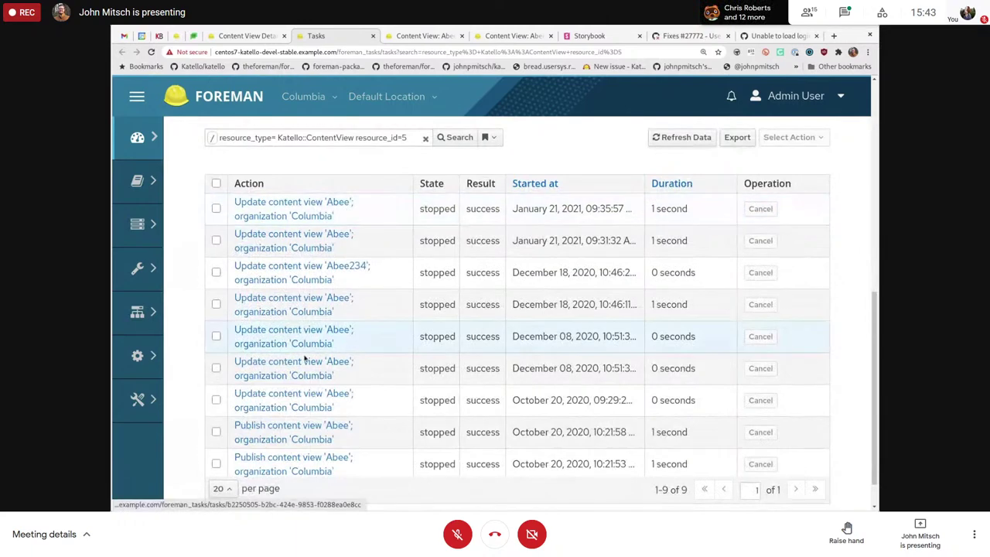
{"action": "left_click", "coordinate": [239, 36]}
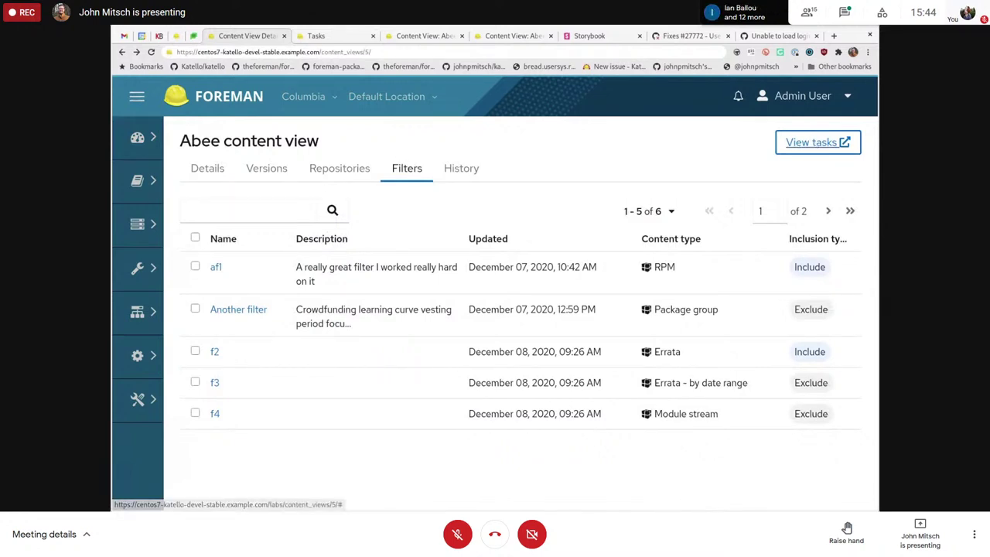
{"action": "left_click", "coordinate": [815, 144]}
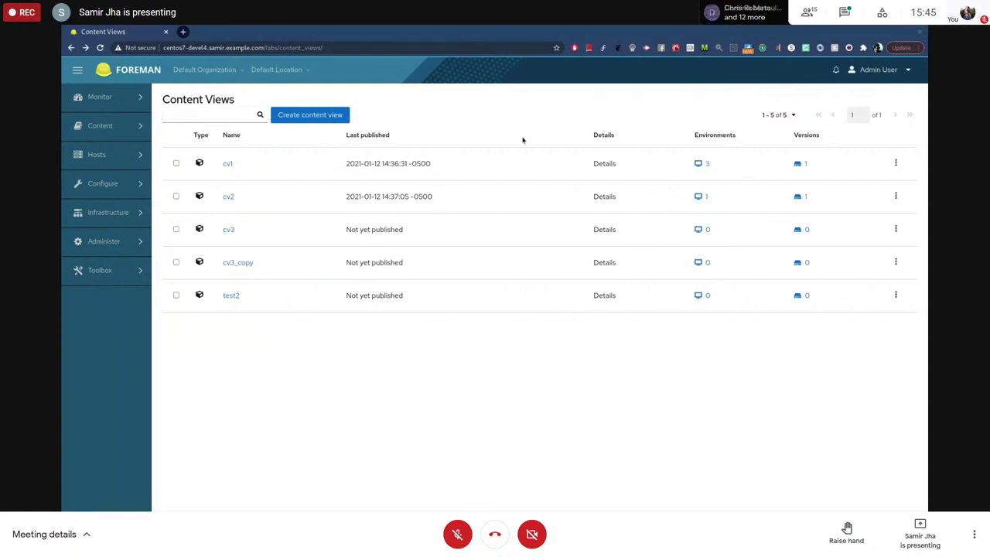
Step: Create a component content view named Demo CV
{"action": "key", "text": "ctrl+plus"}
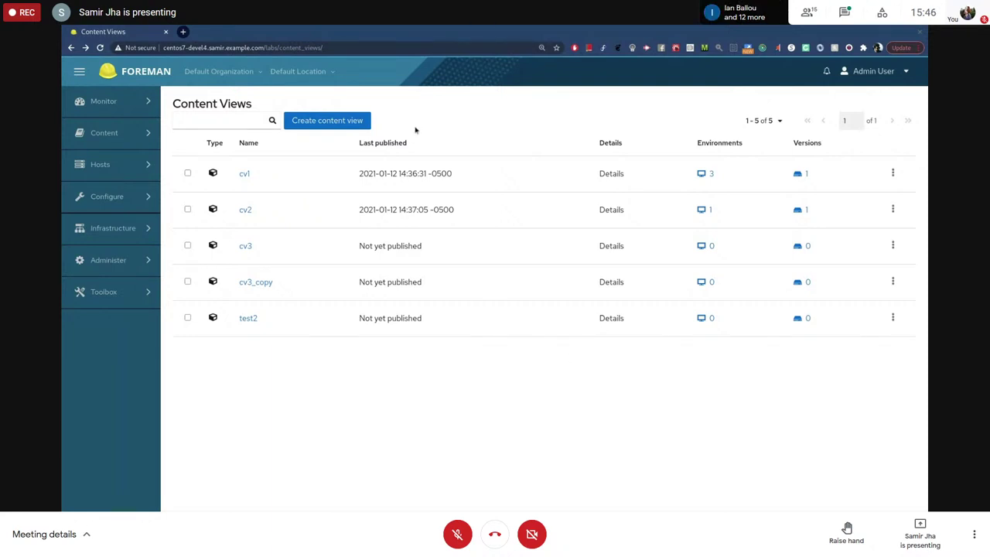
{"action": "left_click", "coordinate": [340, 122]}
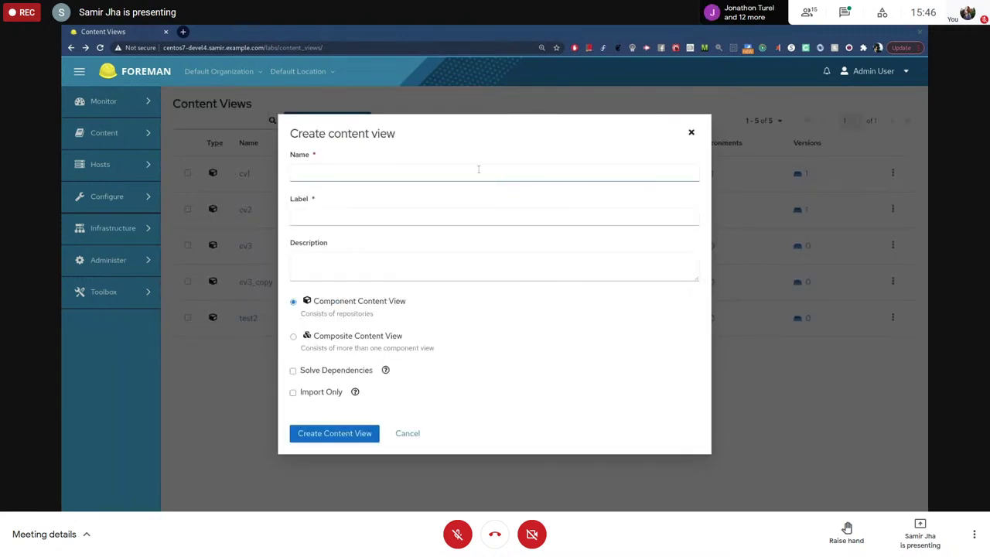
{"action": "left_click", "coordinate": [478, 172]}
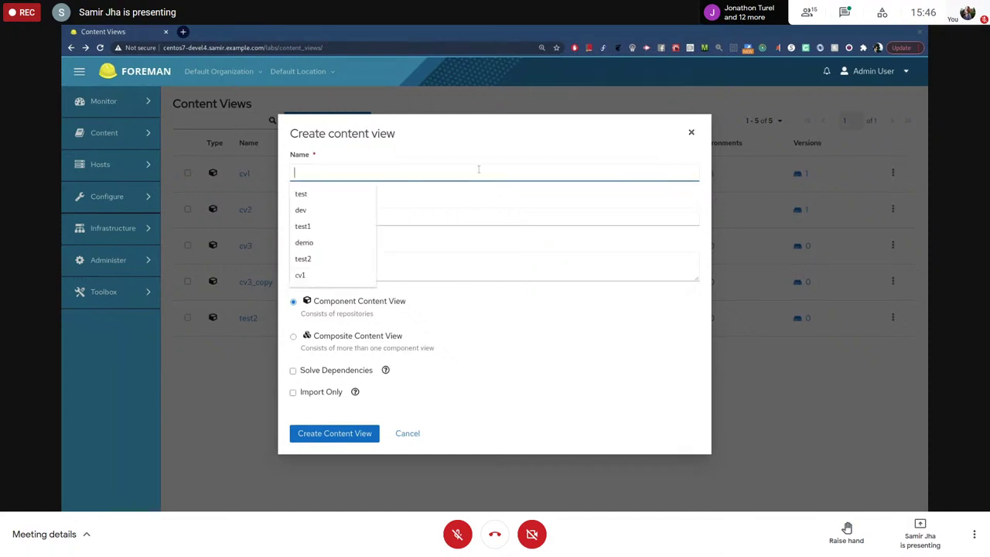
{"action": "type", "text": "Demo"}
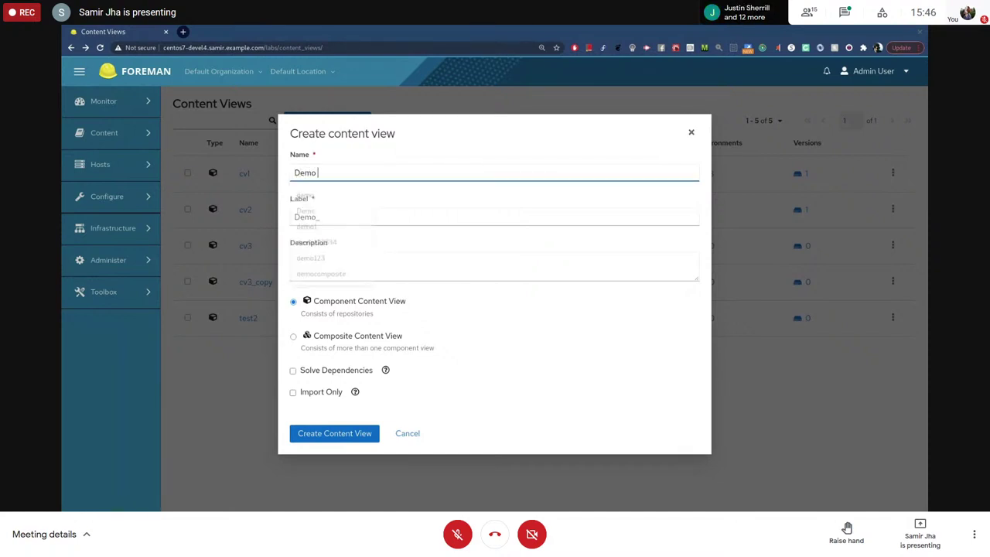
{"action": "type", "text": " CV"}
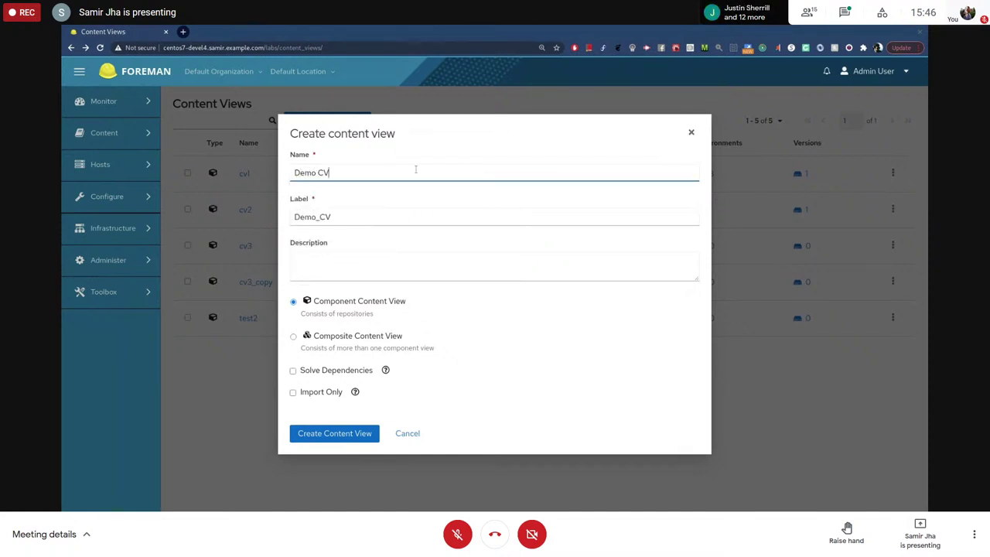
{"action": "left_click", "coordinate": [293, 336]}
{"action": "left_click", "coordinate": [294, 313]}
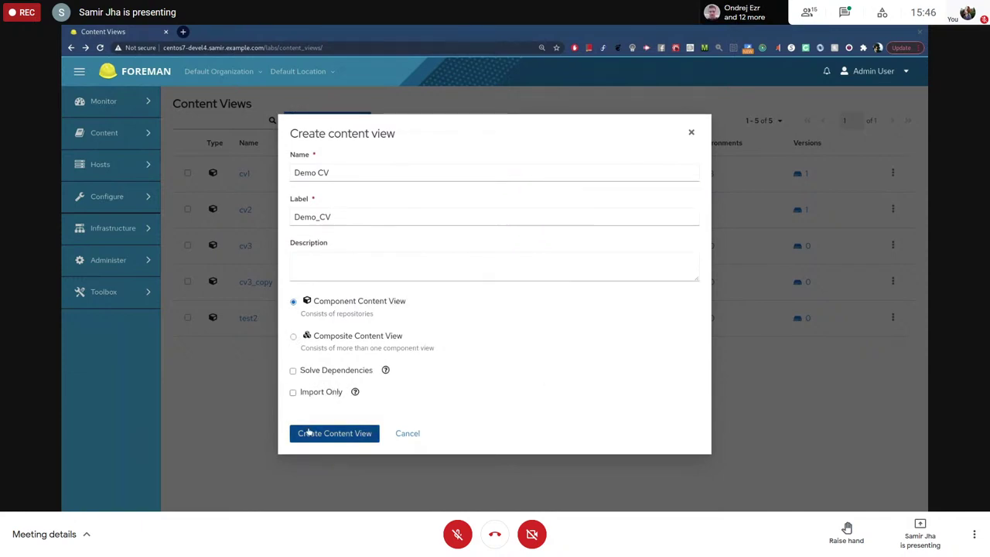
{"action": "left_click", "coordinate": [321, 435]}
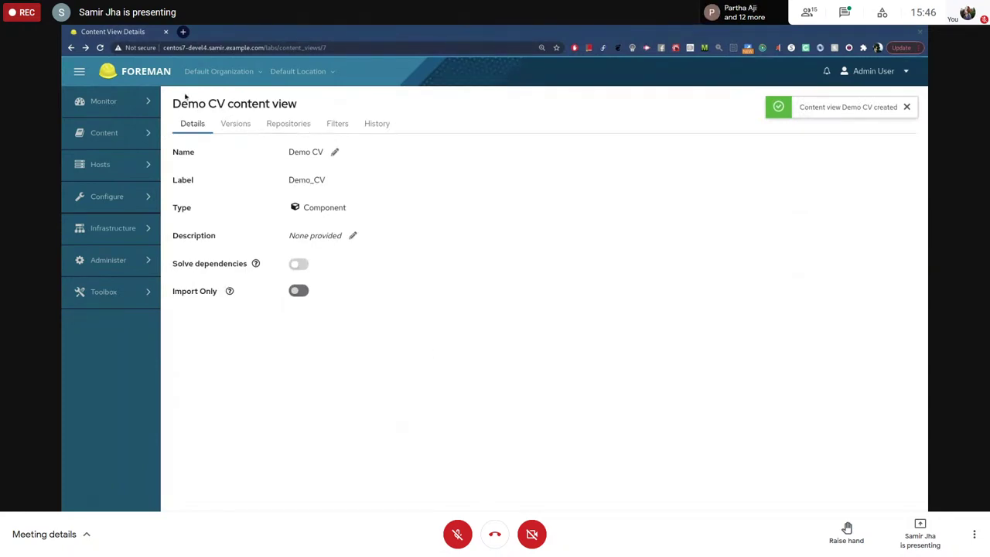
Step: Return to the content views list and copy the Demo CV content view under the name Demo CV Copy
{"action": "mouse_move", "coordinate": [103, 101]}
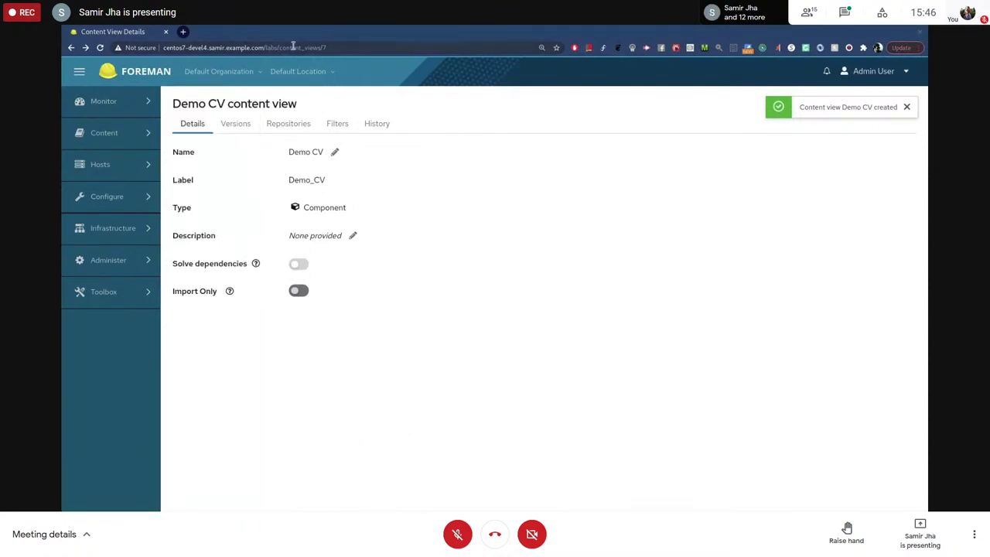
{"action": "left_click", "coordinate": [323, 48]}
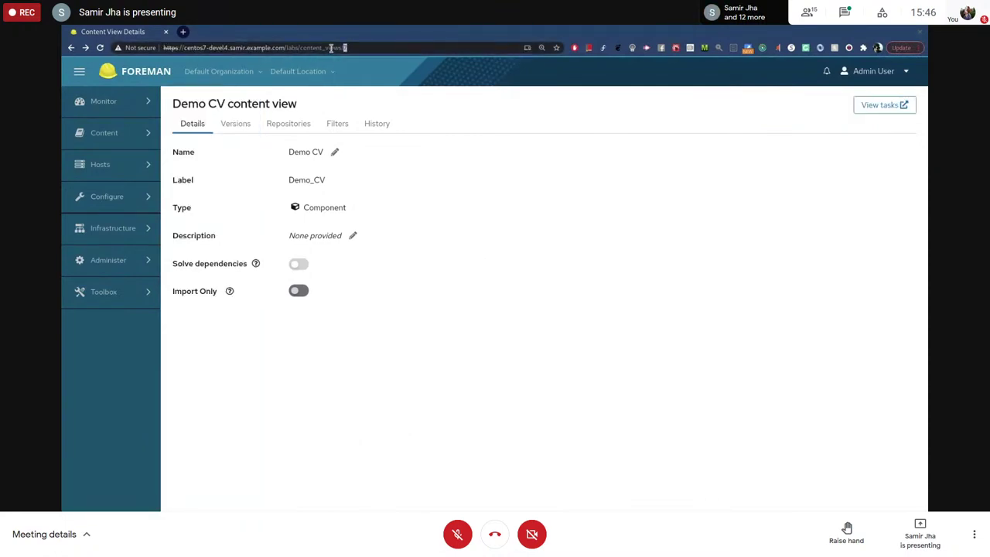
{"action": "key", "text": "Return"}
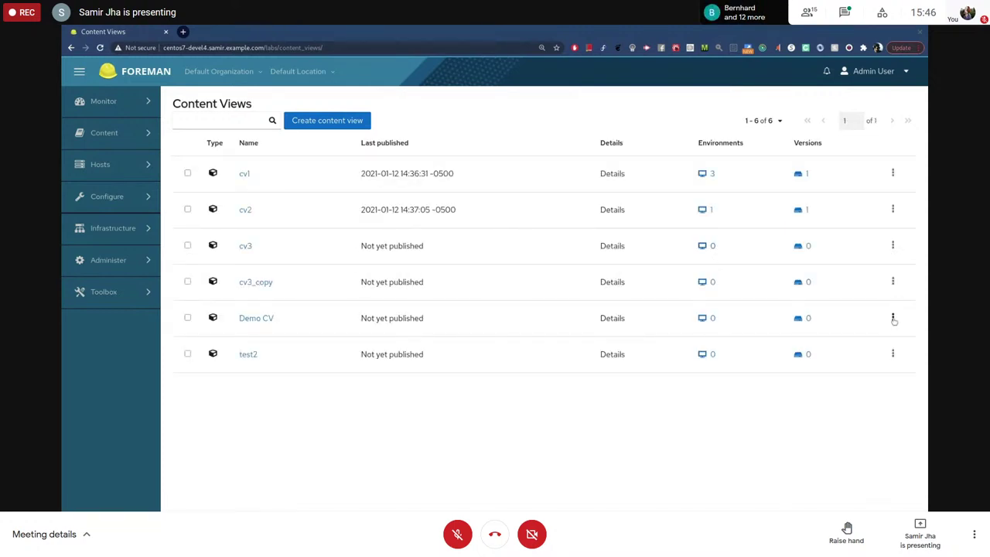
{"action": "left_click", "coordinate": [893, 317]}
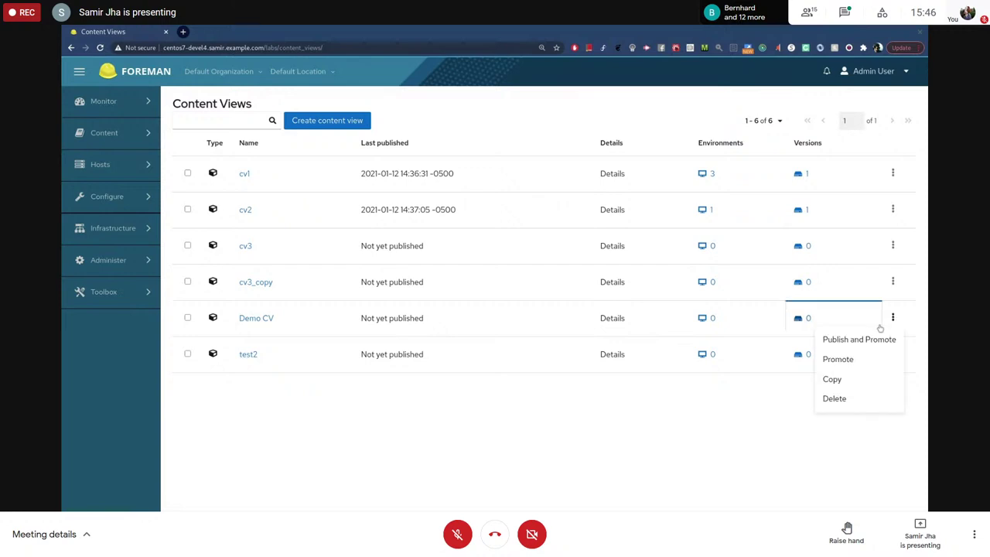
{"action": "left_click", "coordinate": [832, 379]}
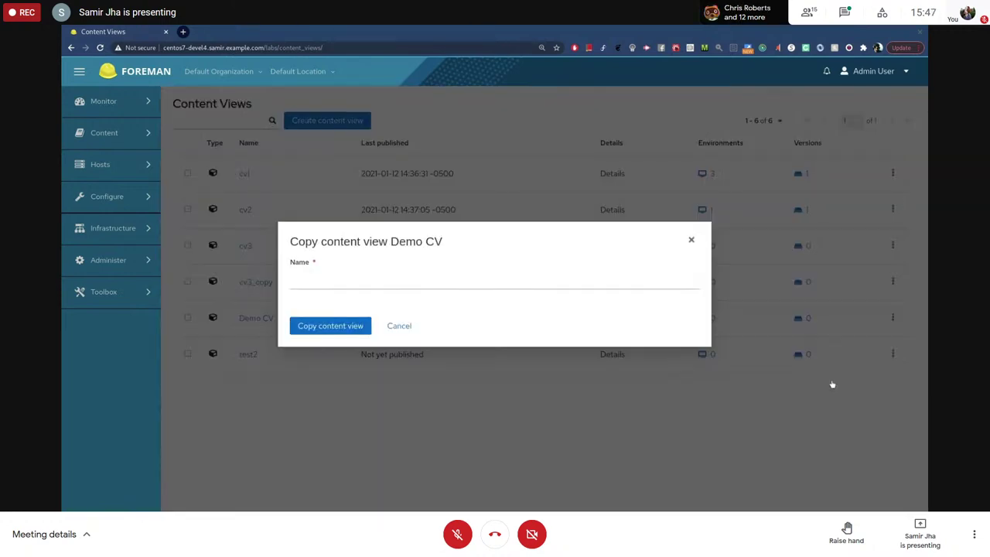
{"action": "left_click", "coordinate": [350, 279]}
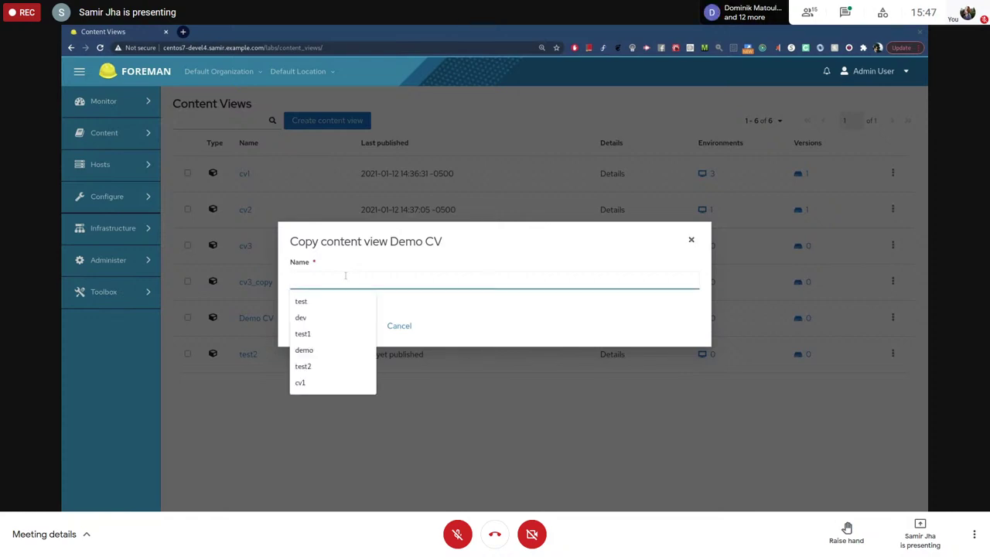
{"action": "type", "text": "Demo "}
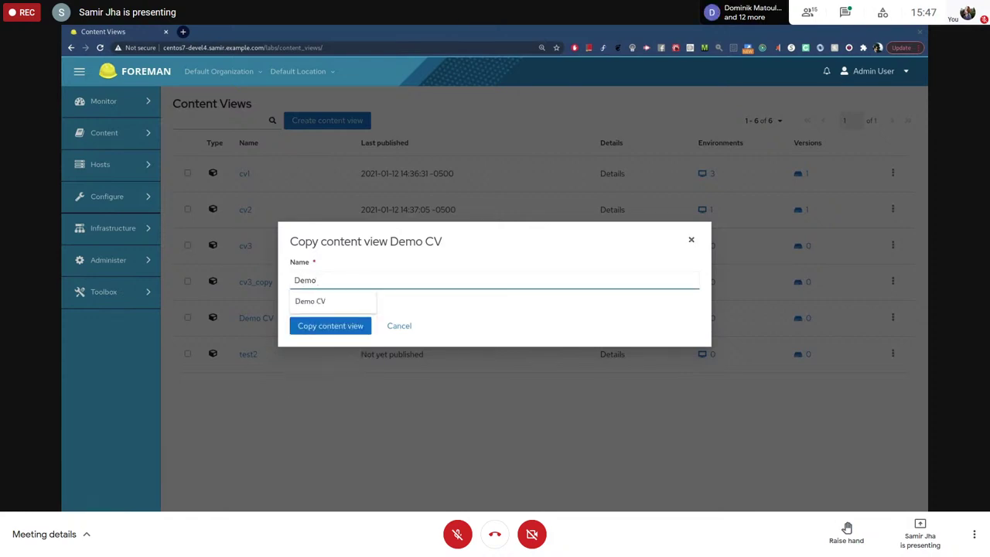
{"action": "type", "text": "CV Copy"}
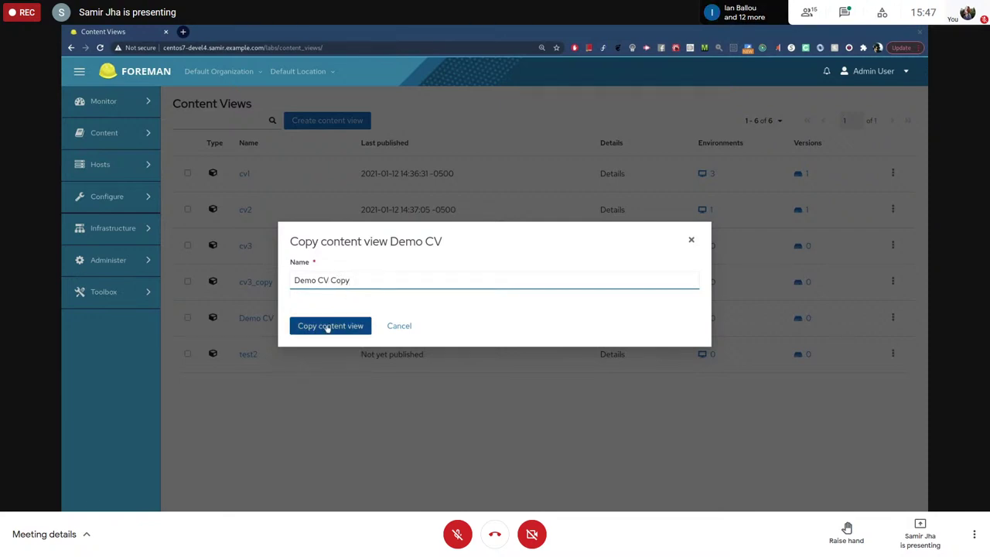
{"action": "left_click", "coordinate": [327, 328]}
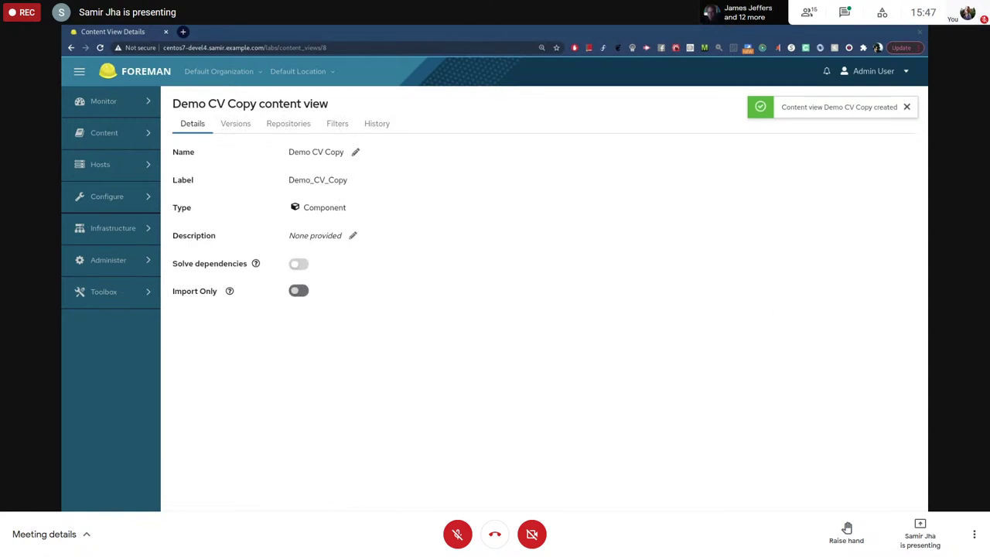
{"action": "left_click", "coordinate": [908, 106]}
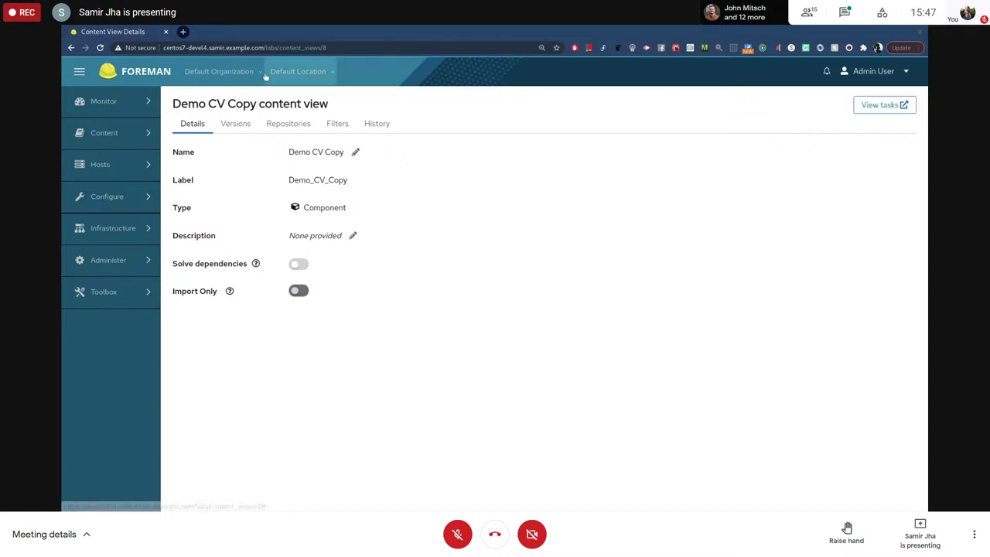
{"action": "left_click", "coordinate": [525, 158]}
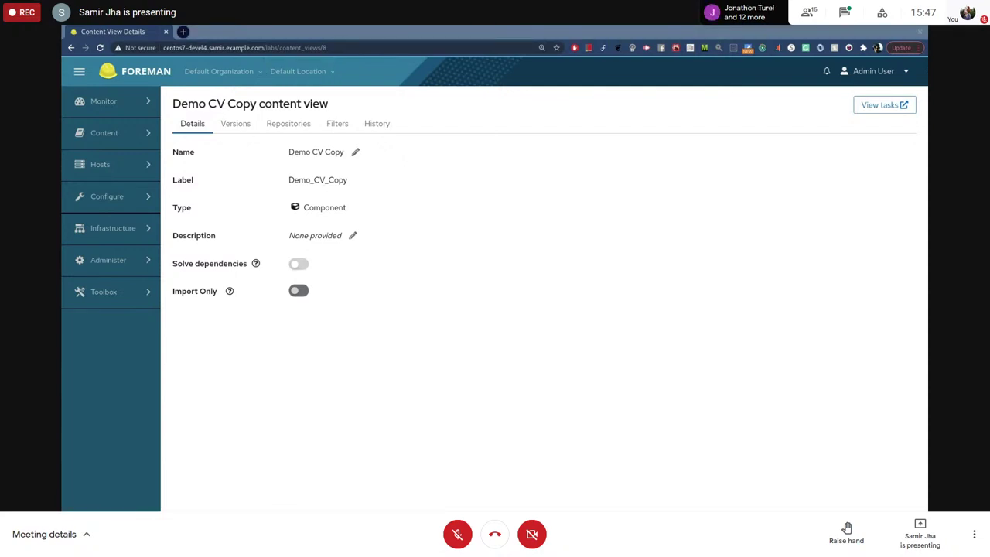